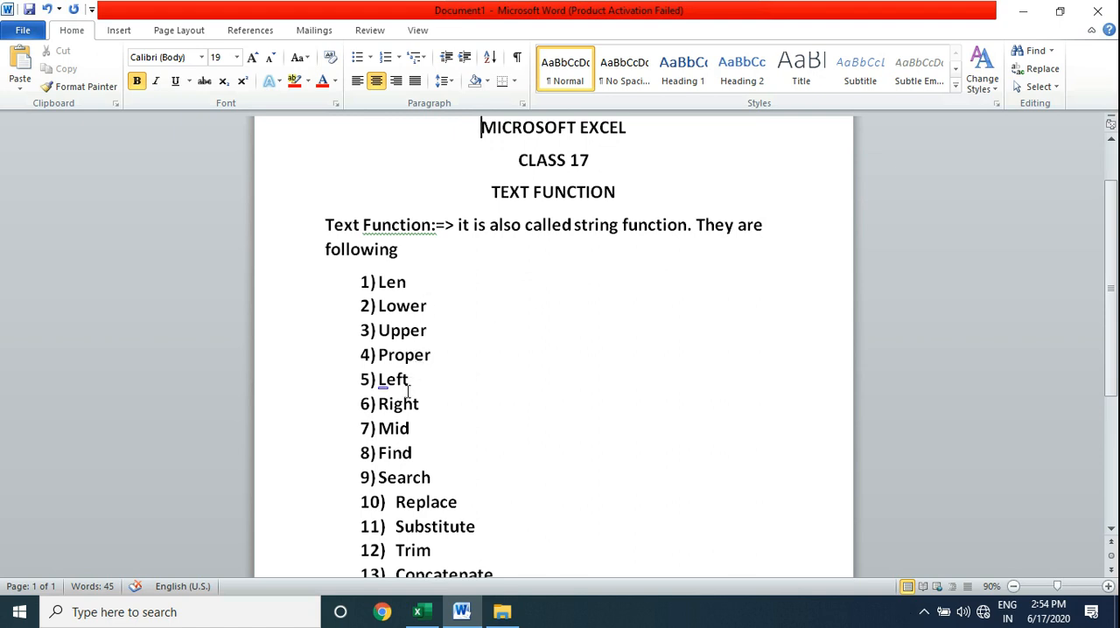
# Add "exact" as item 14 of the text function list, directly after Concatenate.
pyautogui.click(426, 502)
pyautogui.press('Down')
pyautogui.press('Down')
pyautogui.press('Down')
pyautogui.press('End')
pyautogui.press('Return')
pyautogui.write('exact')
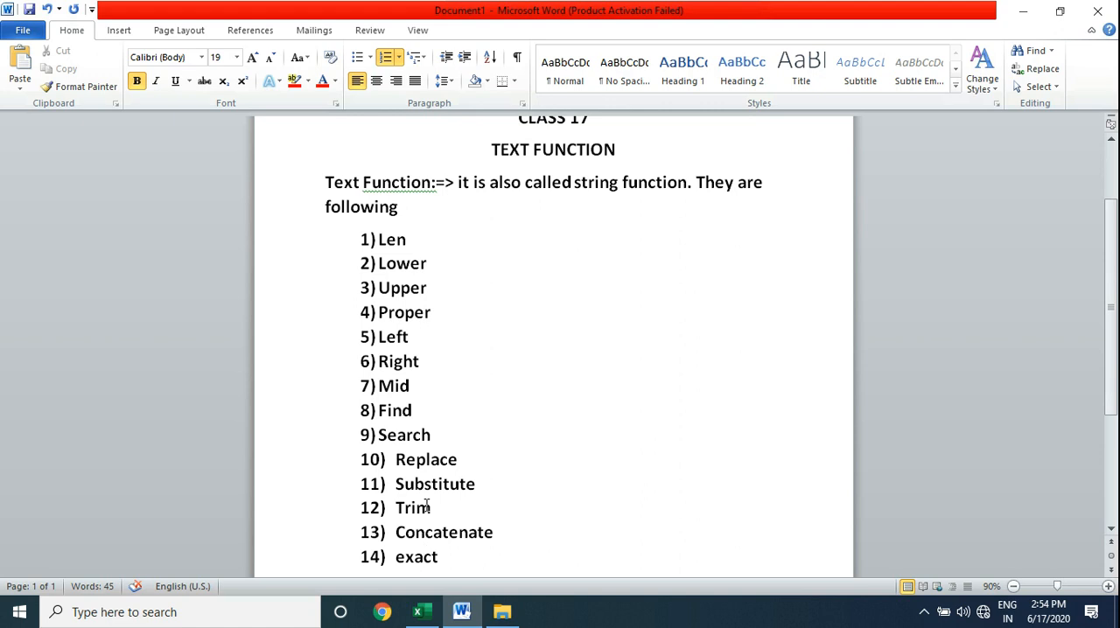
# Switch to the Excel workbook, enter =LEN(A2) in B2 and fill the formula down to B6.
pyautogui.click(418, 612)
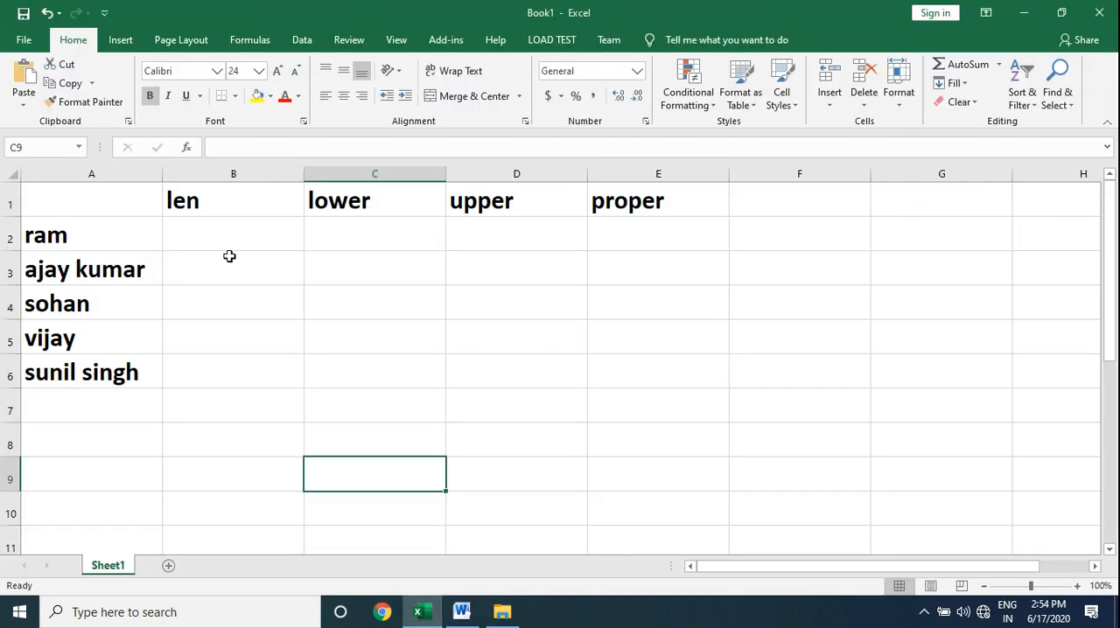
pyautogui.click(228, 236)
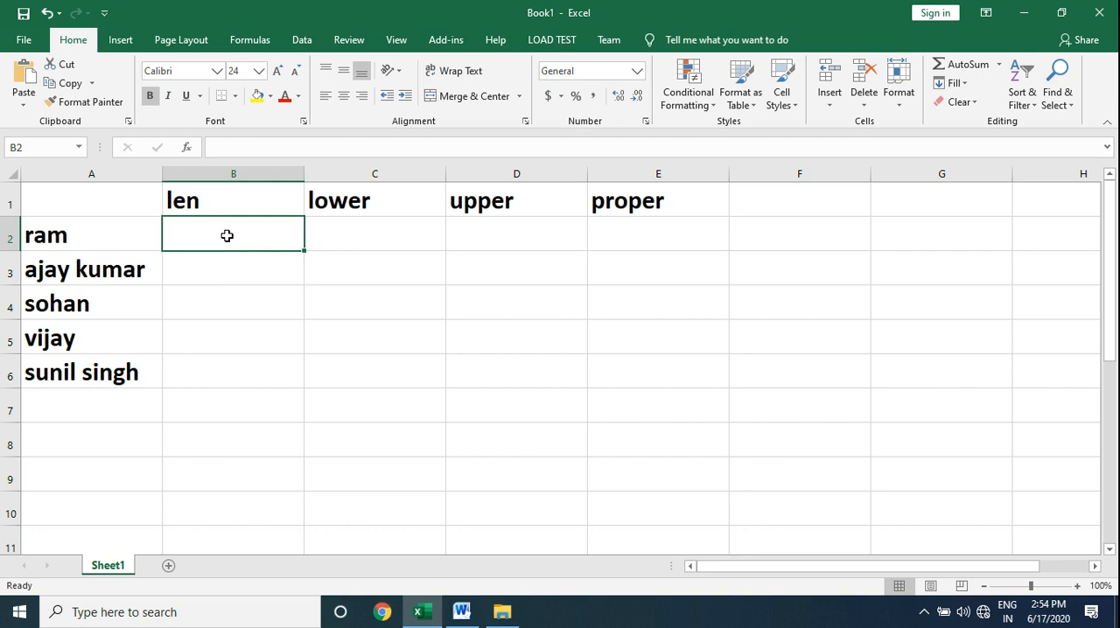
pyautogui.click(151, 234)
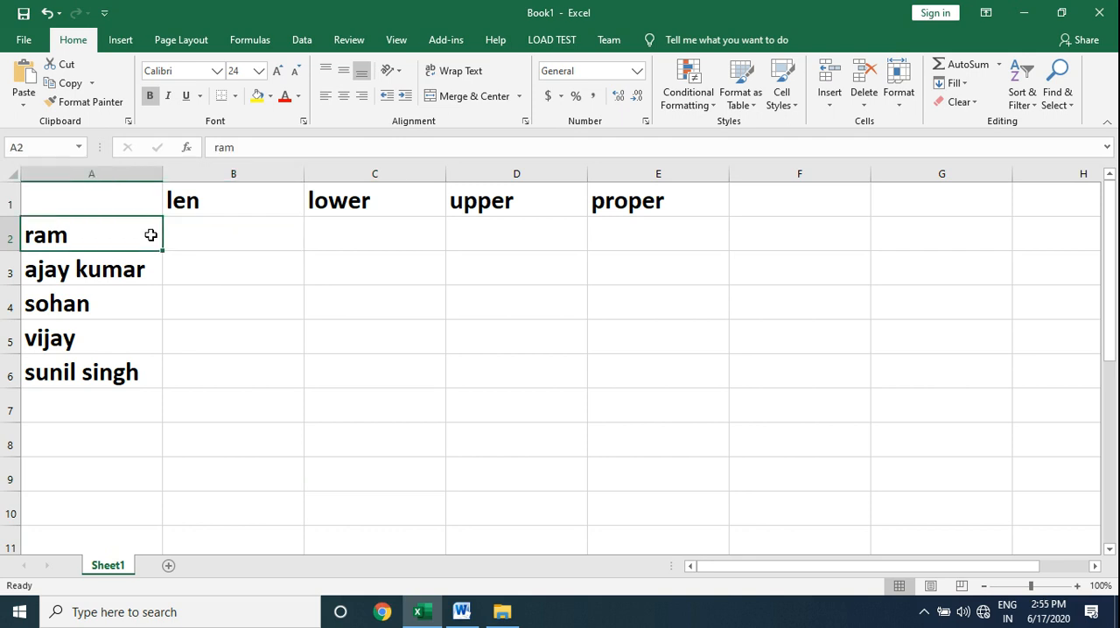
pyautogui.click(225, 235)
pyautogui.write('=')
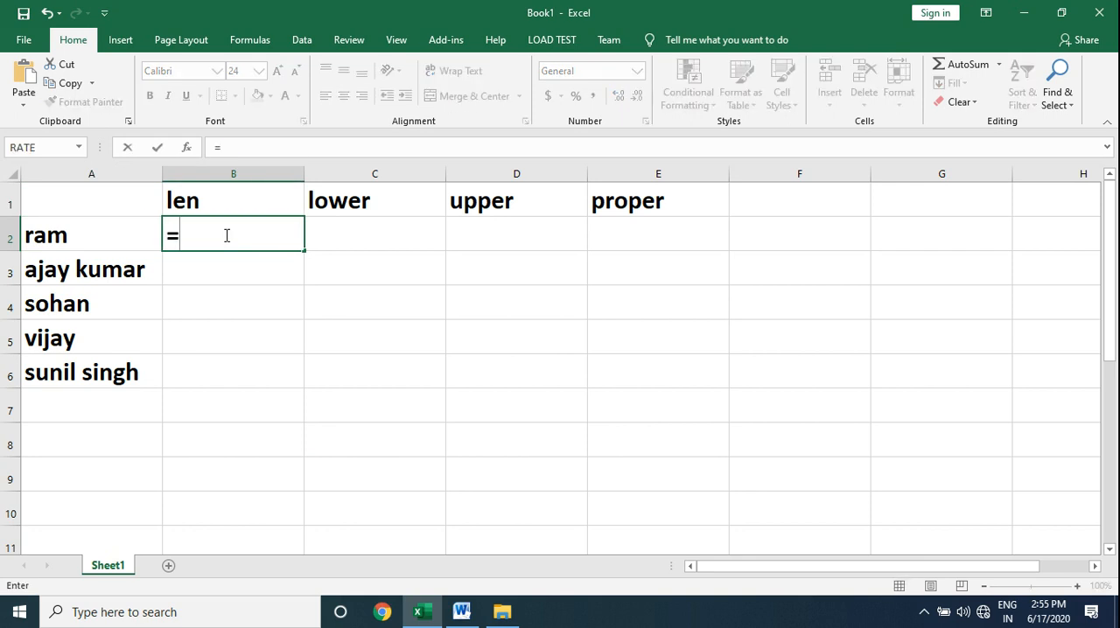
pyautogui.write('le')
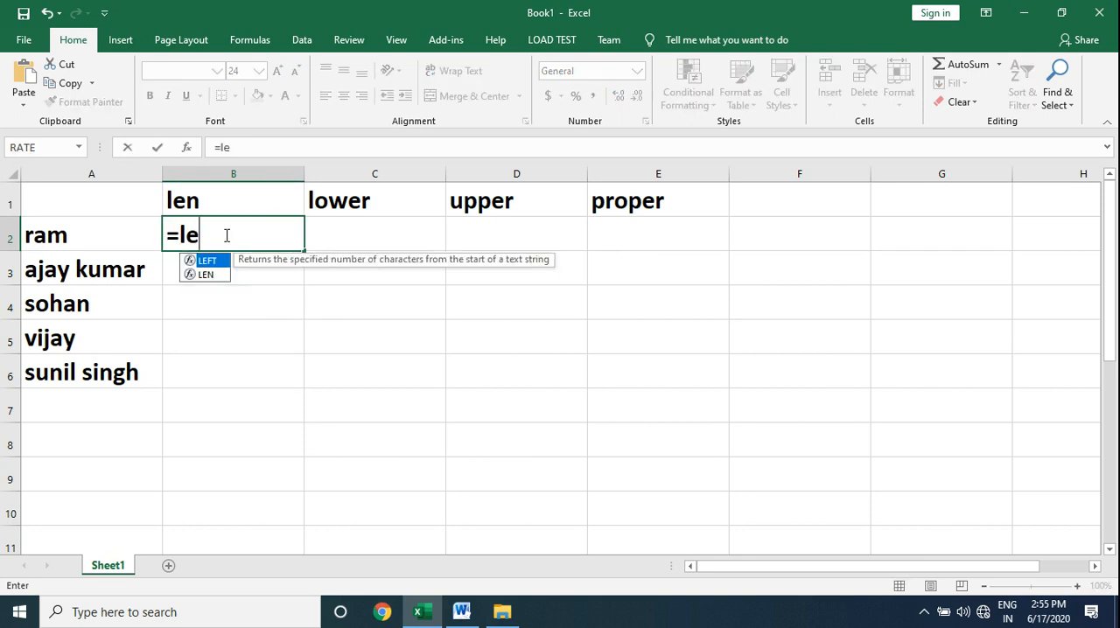
pyautogui.write('n(')
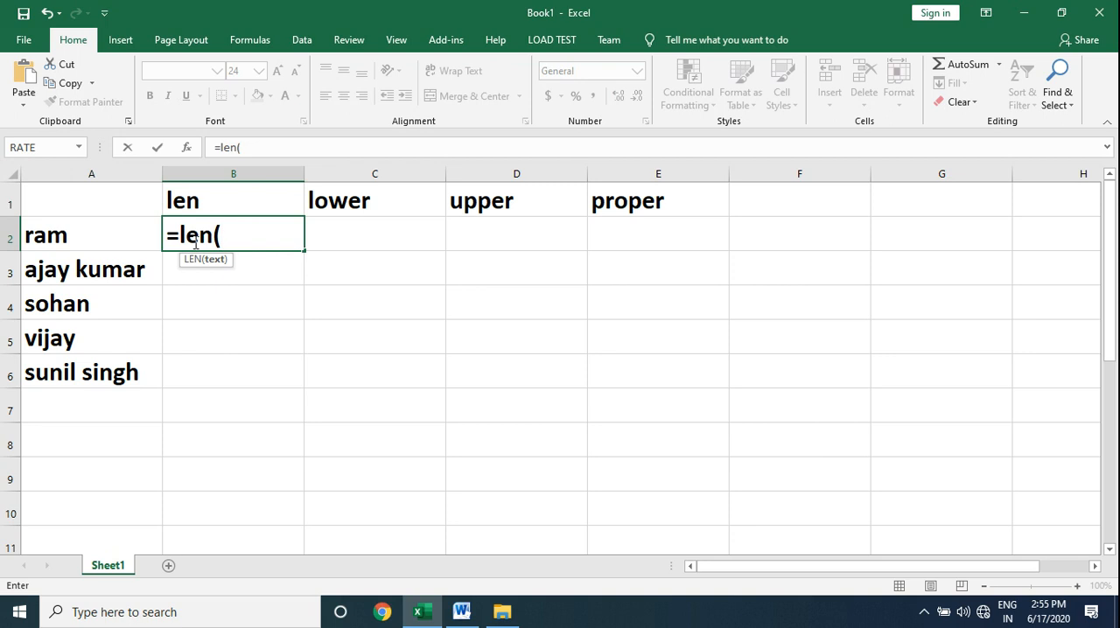
pyautogui.click(83, 242)
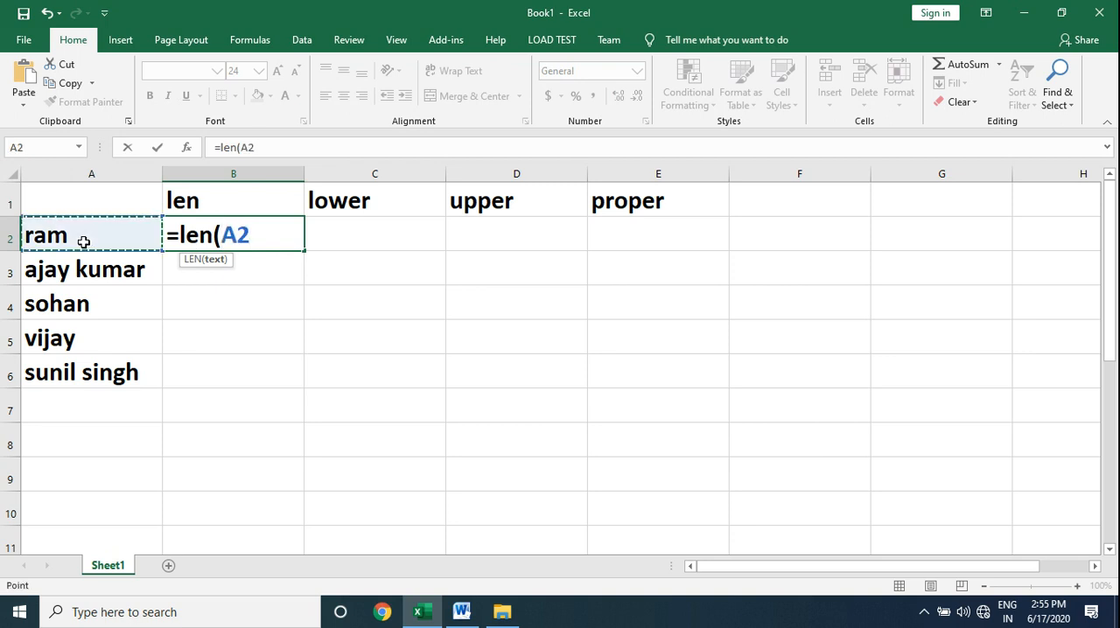
pyautogui.write(')')
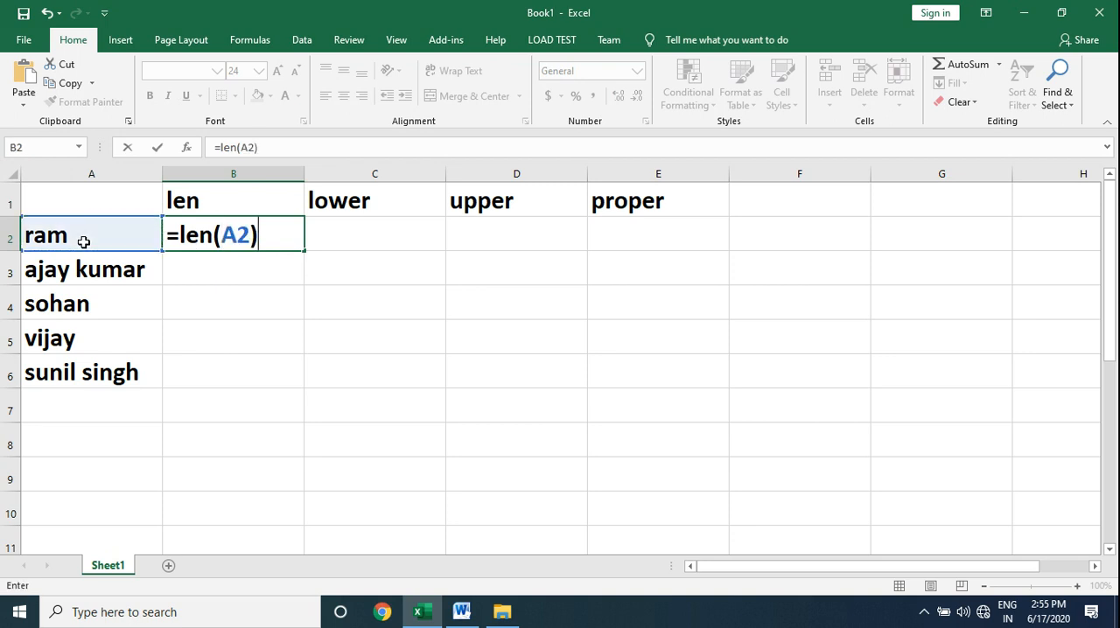
pyautogui.press('Return')
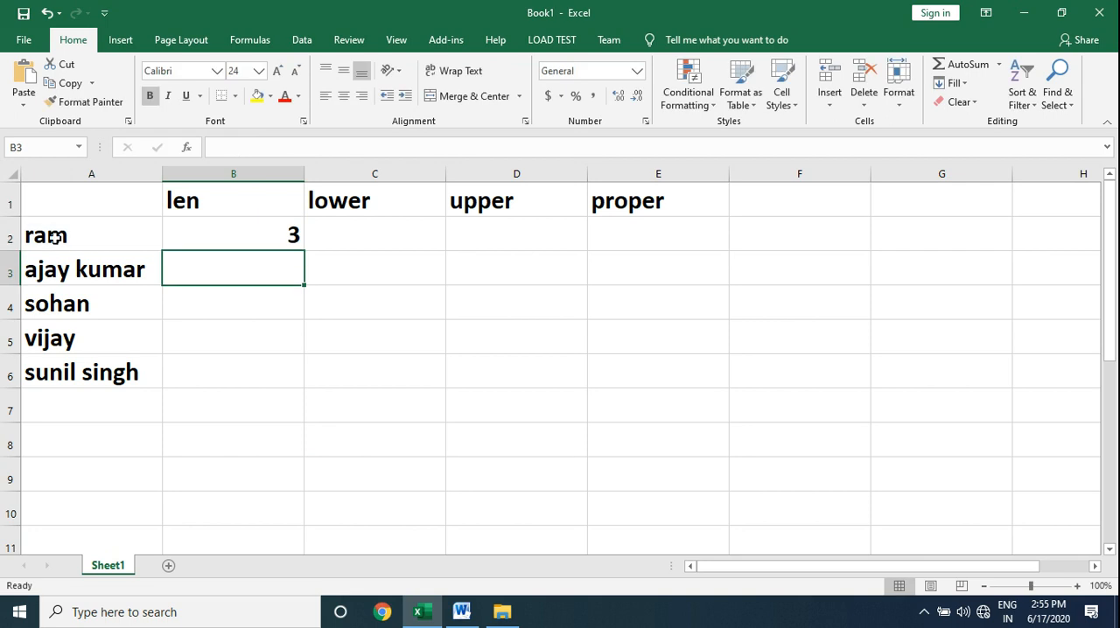
pyautogui.click(270, 238)
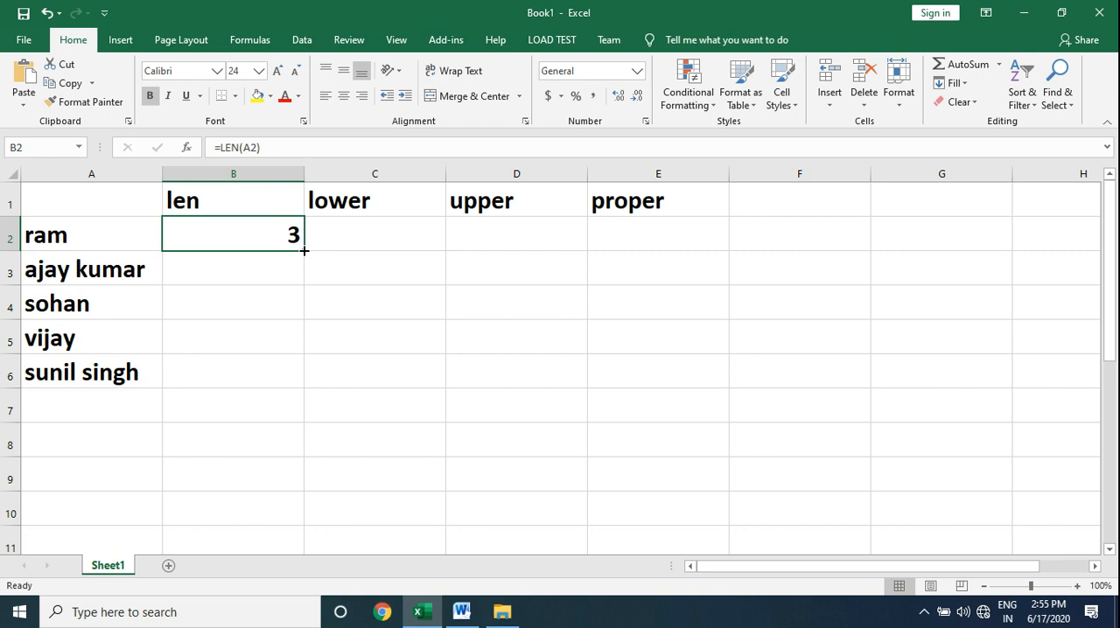
pyautogui.moveTo(303, 250); pyautogui.dragTo(305, 390)
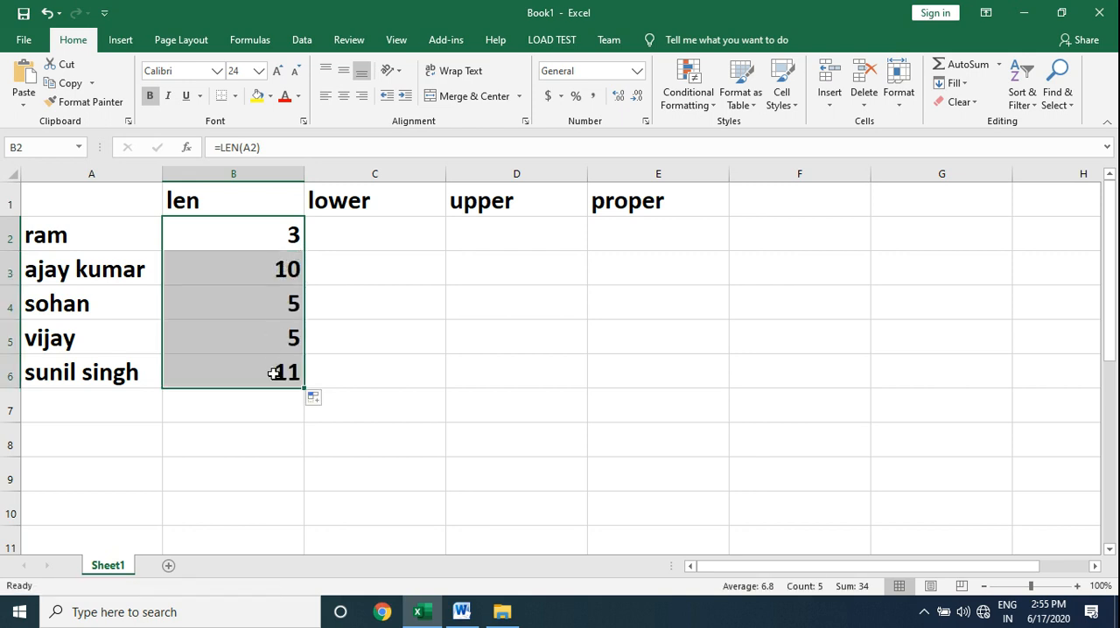
# Clear cell B3 and re-enter its length formula manually as =LEN(A3).
pyautogui.click(253, 276)
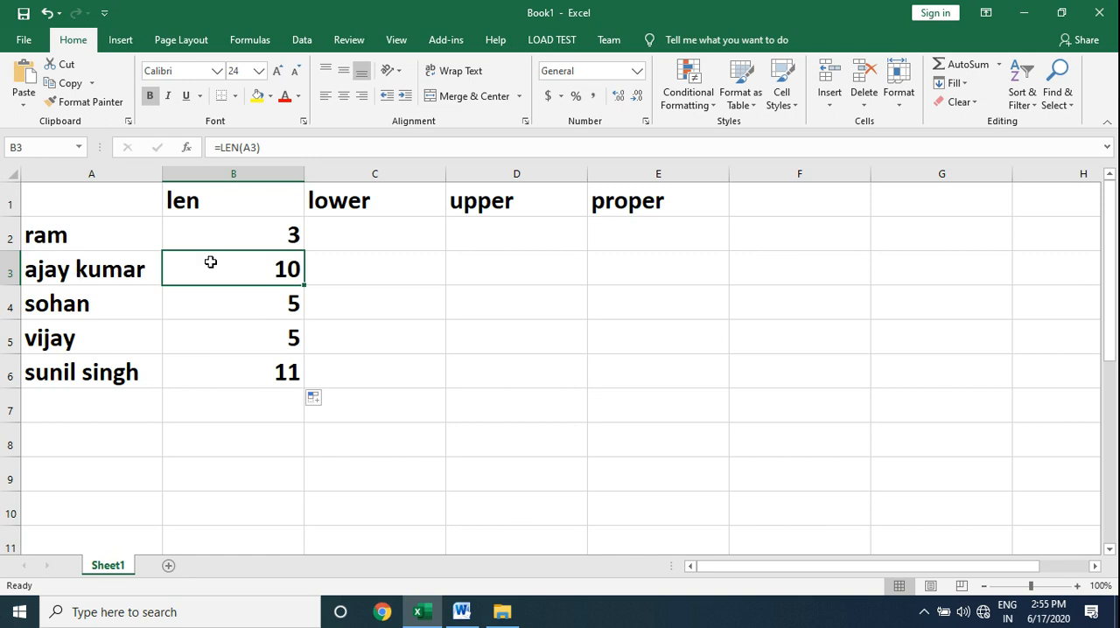
pyautogui.press('Delete')
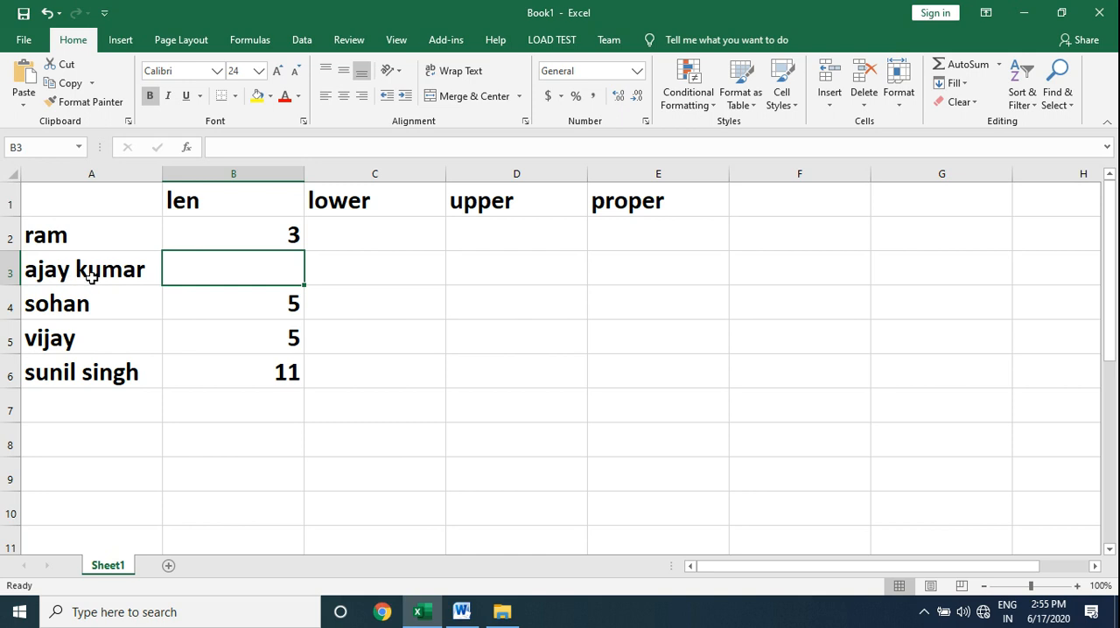
pyautogui.write('=len')
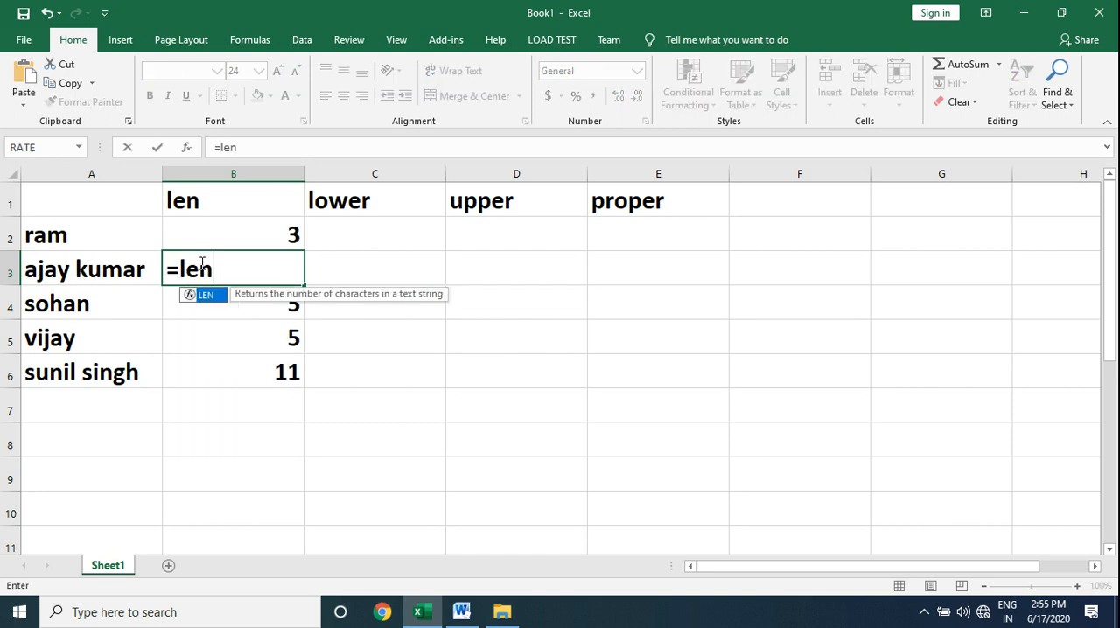
pyautogui.write('(')
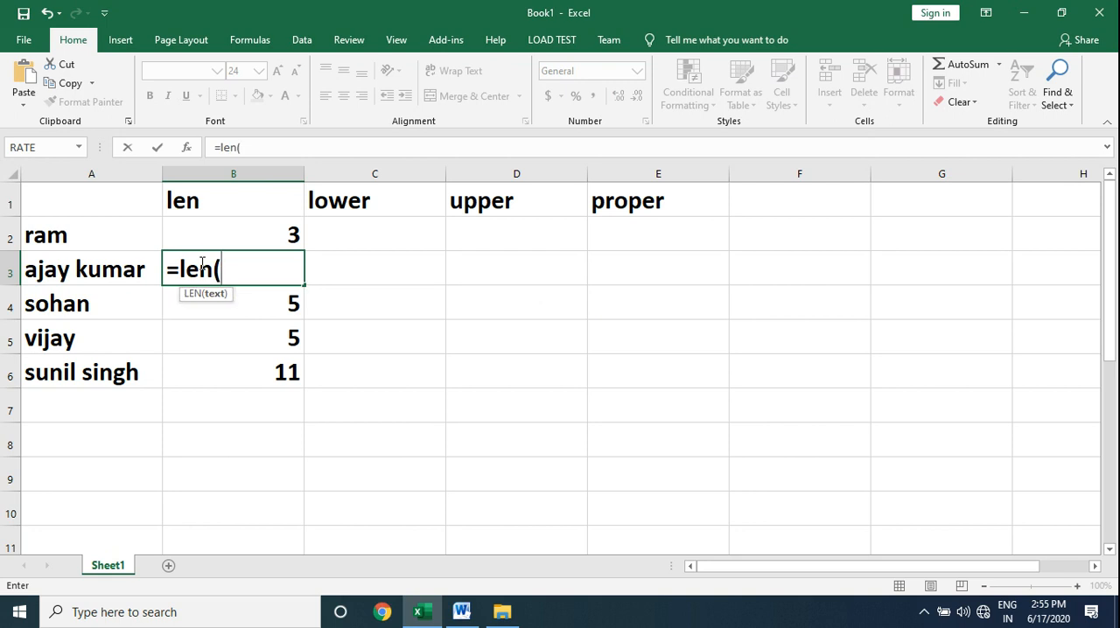
pyautogui.click(102, 272)
pyautogui.write(')')
pyautogui.press('Return')
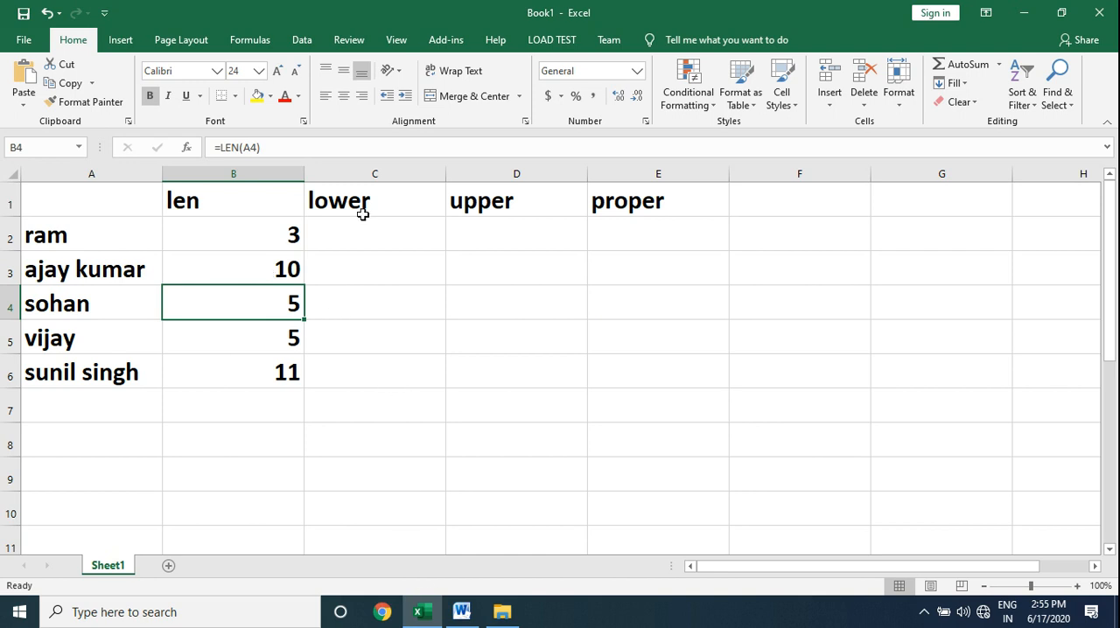
# Re-enter the name in cell A4 entirely in capital letters.
pyautogui.click(363, 241)
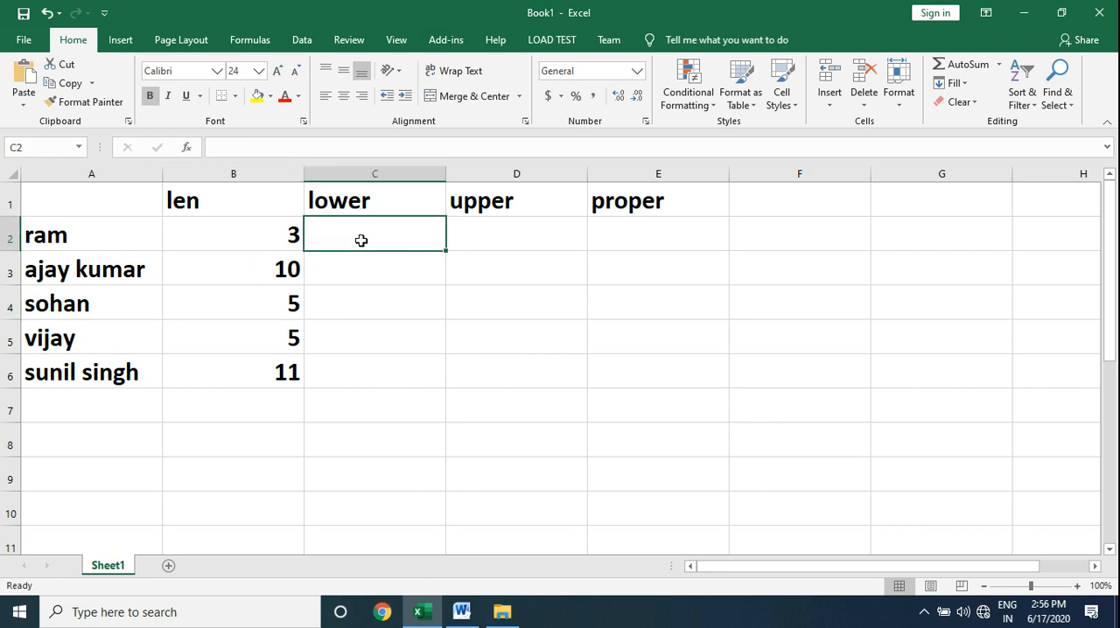
pyautogui.click(88, 311)
pyautogui.write('SOHAN')
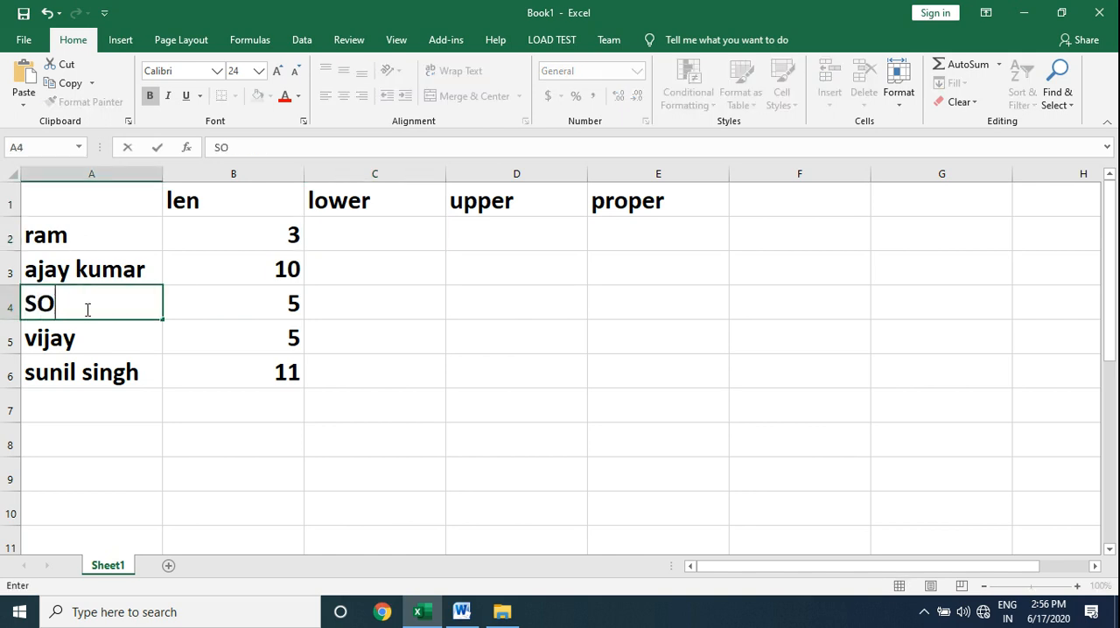
pyautogui.click(105, 342)
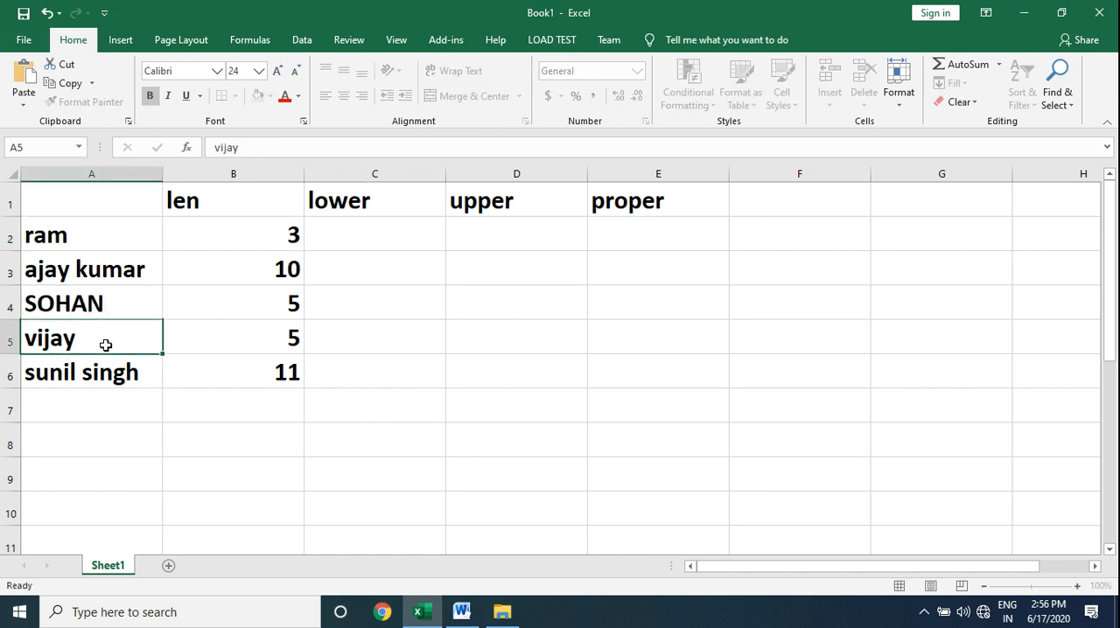
# Enter =LOWER(A2) in C2 under the lower heading and fill the formula down to C6.
pyautogui.click(351, 234)
pyautogui.write('=lo')
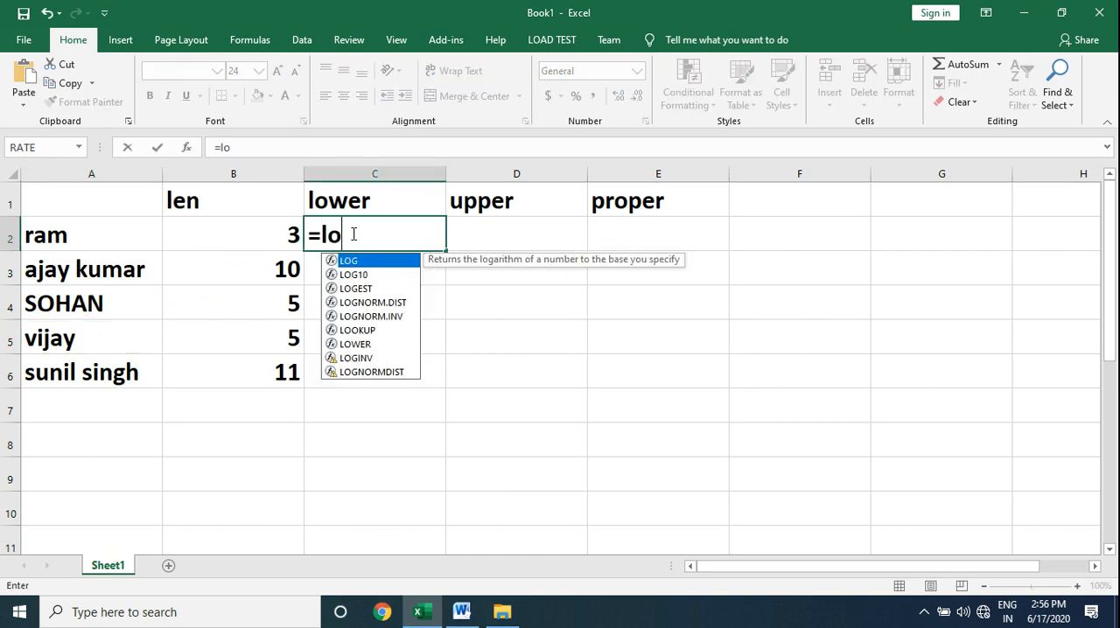
pyautogui.write('wer(')
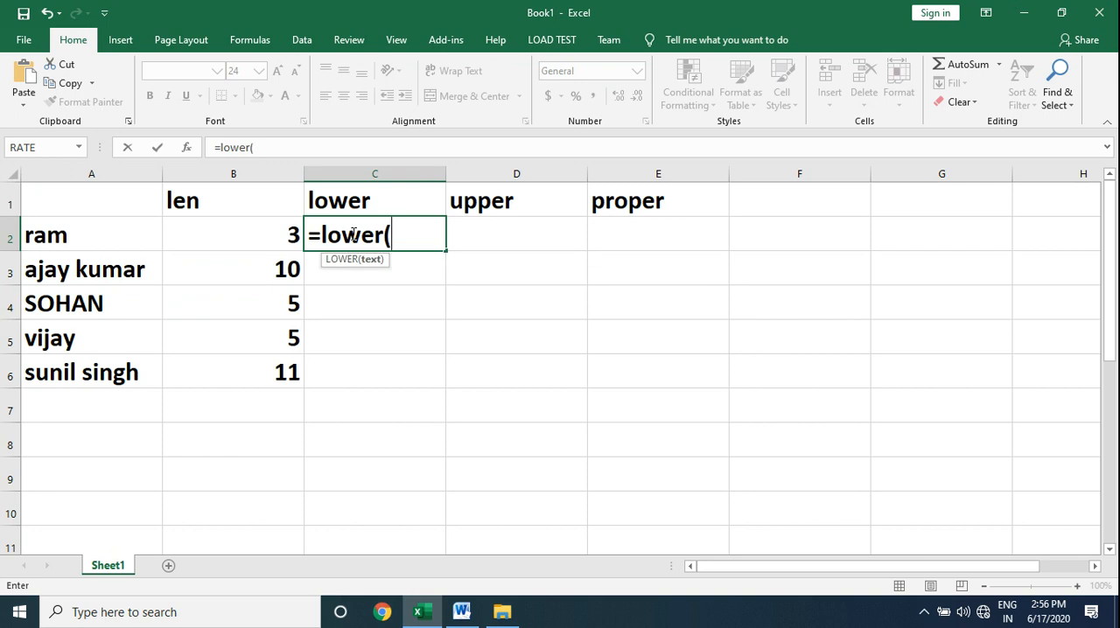
pyautogui.click(121, 237)
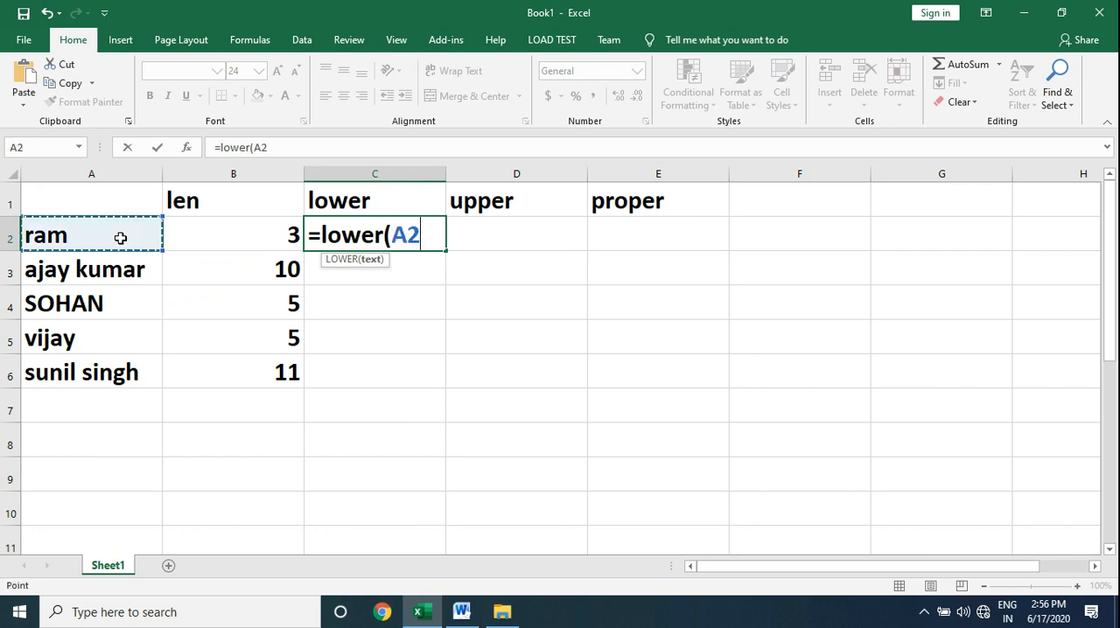
pyautogui.write(')')
pyautogui.press('Return')
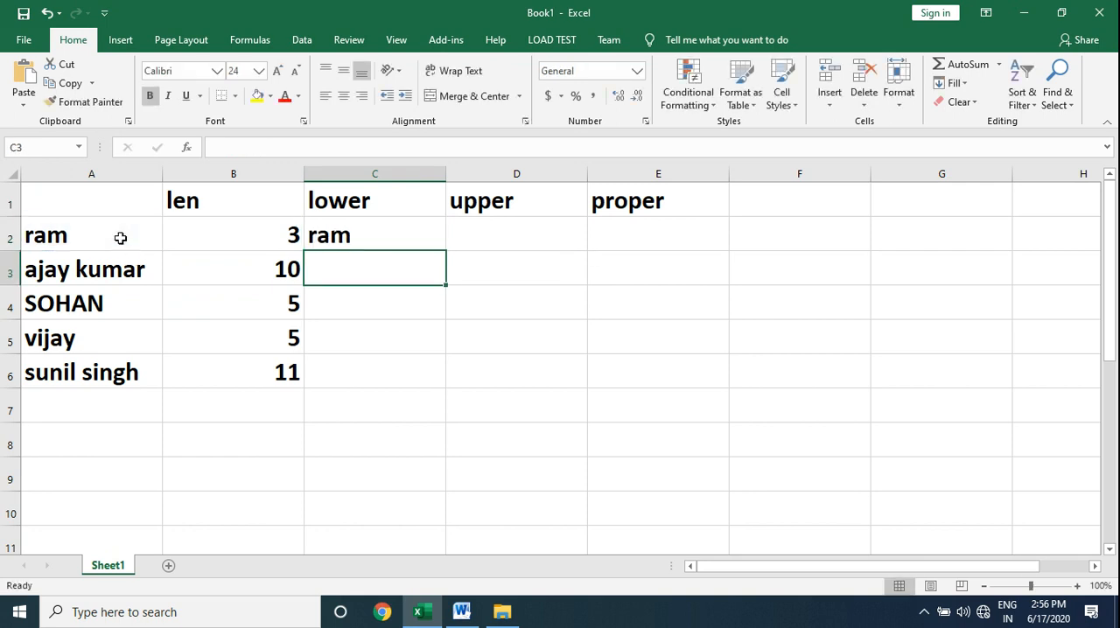
pyautogui.click(366, 234)
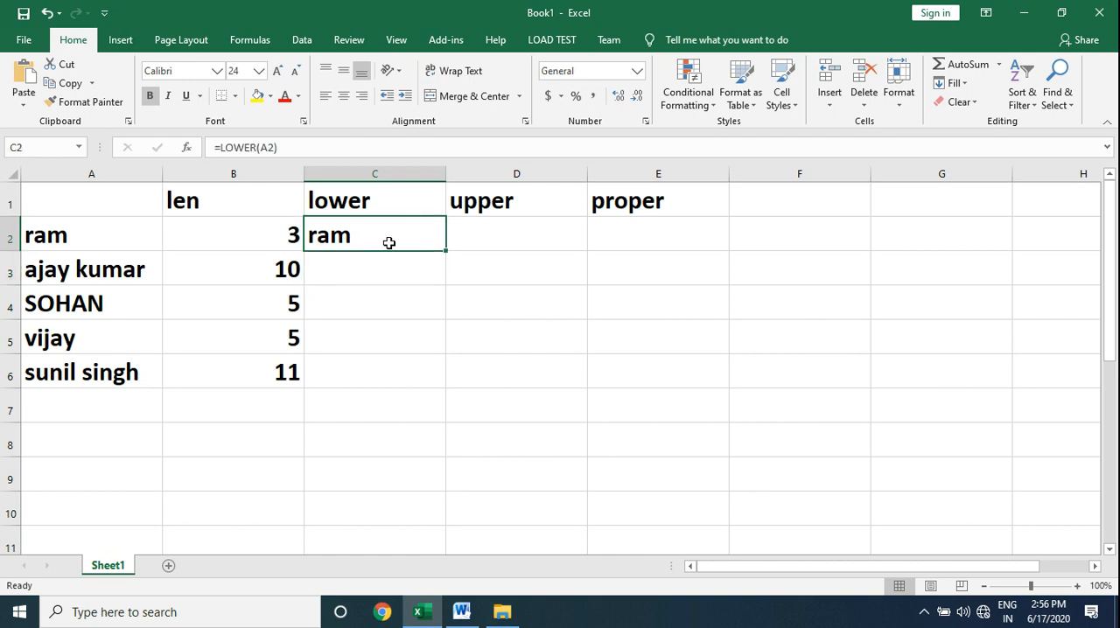
pyautogui.doubleClick(446, 252)
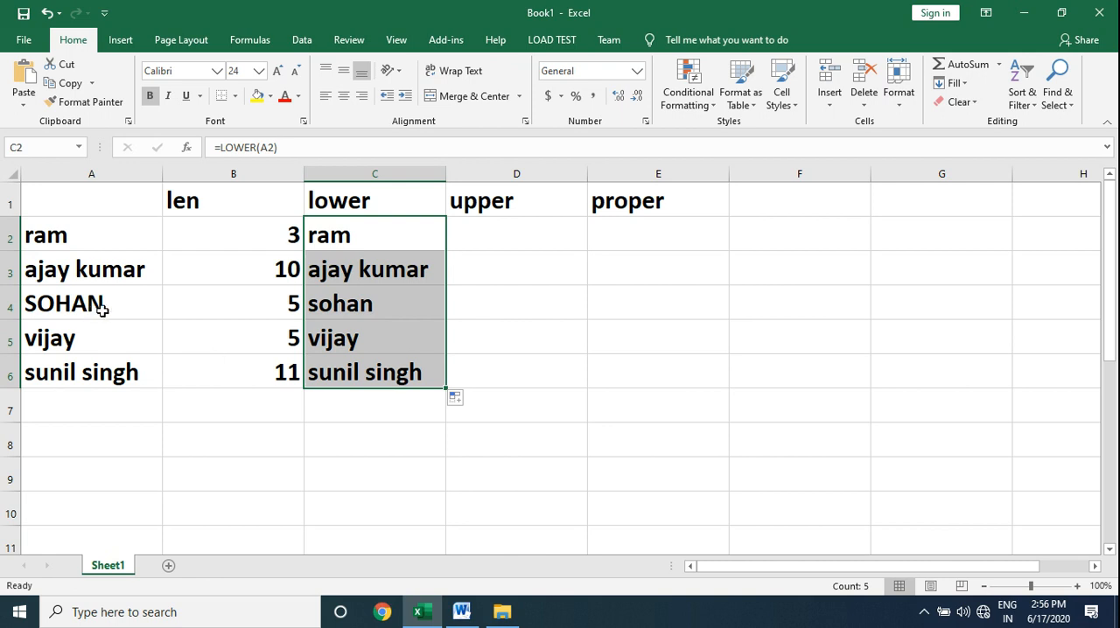
pyautogui.click(341, 303)
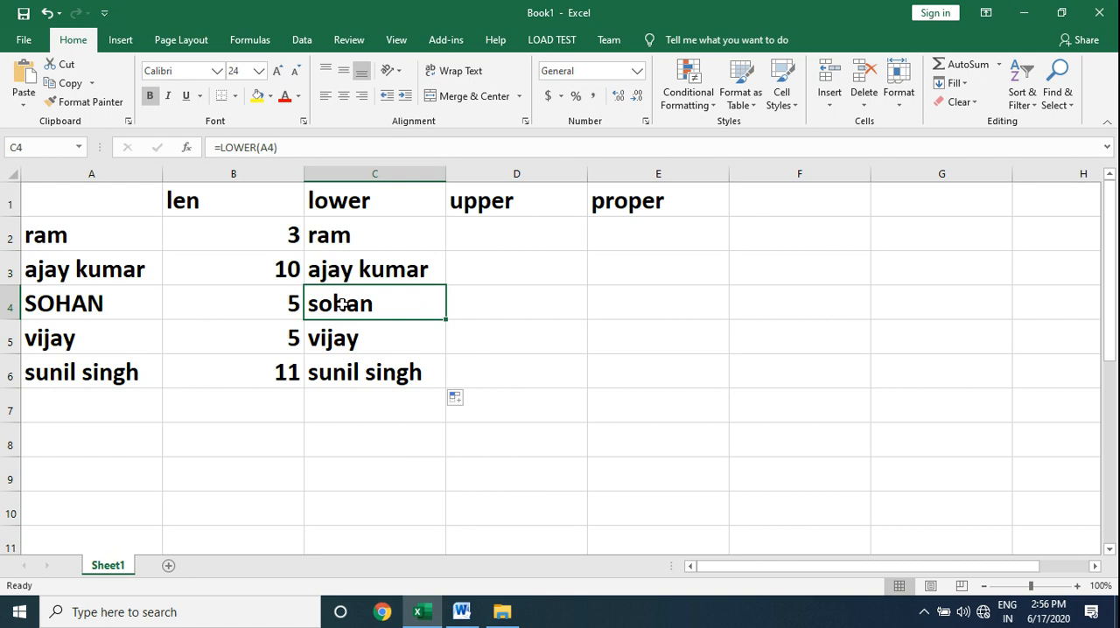
# Enter =UPPER(A2) in D2 under the upper heading and fill the formula down to D6.
pyautogui.click(504, 243)
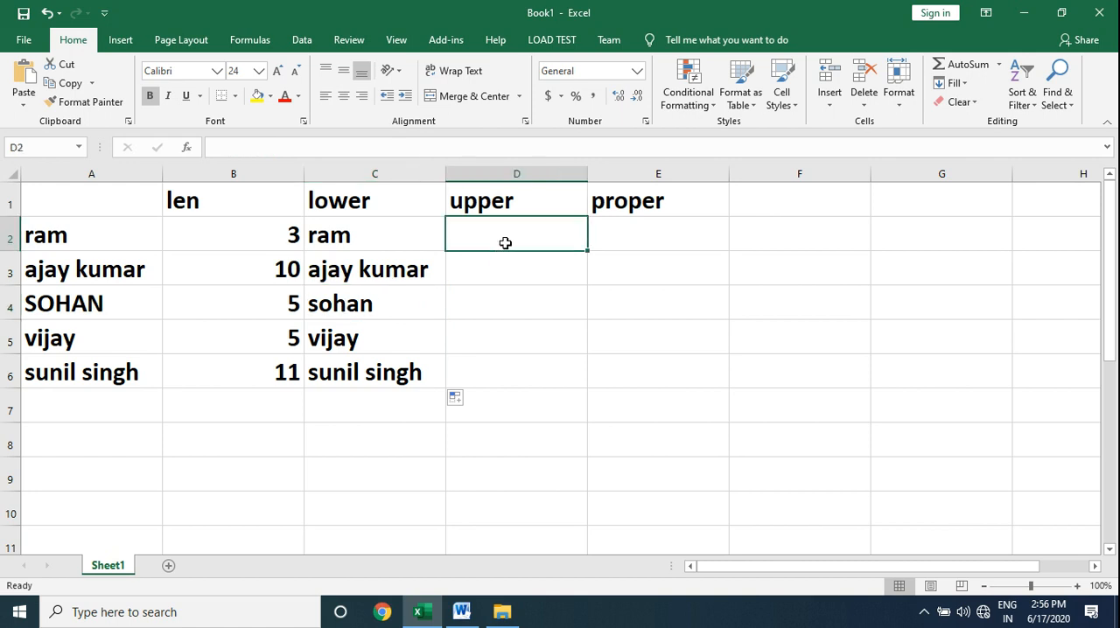
pyautogui.write('=')
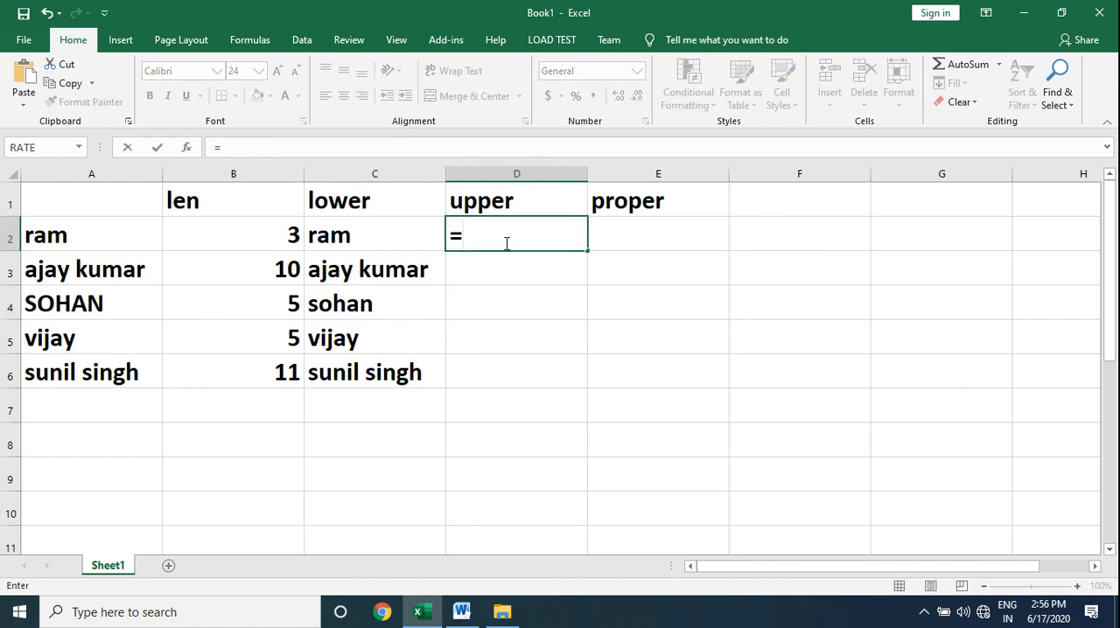
pyautogui.write('up')
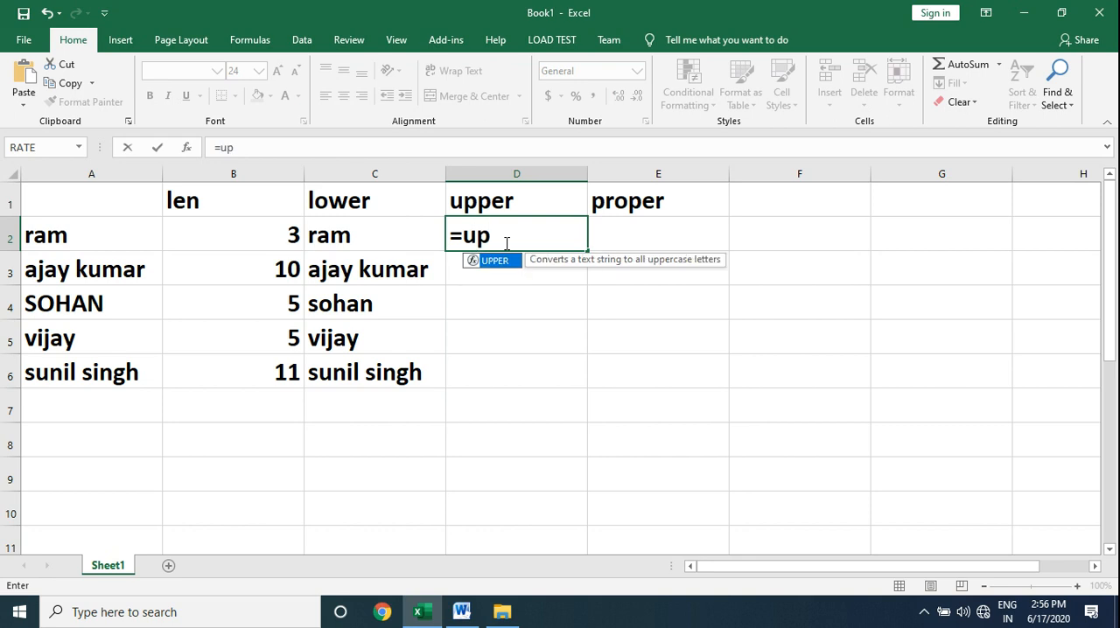
pyautogui.write('per(')
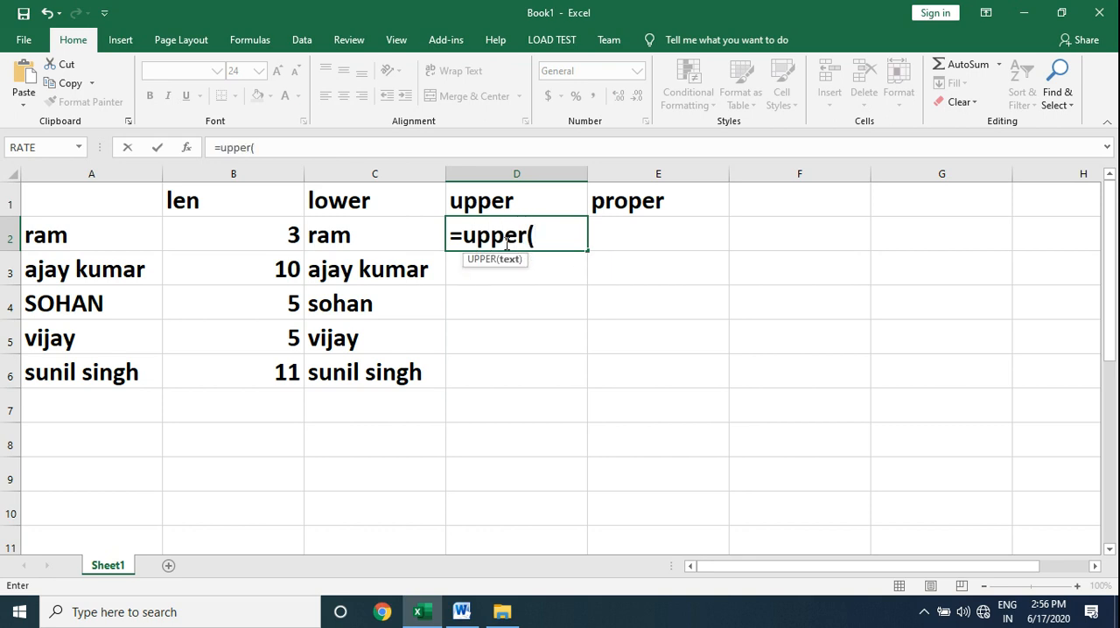
pyautogui.click(110, 235)
pyautogui.write(')')
pyautogui.press('Return')
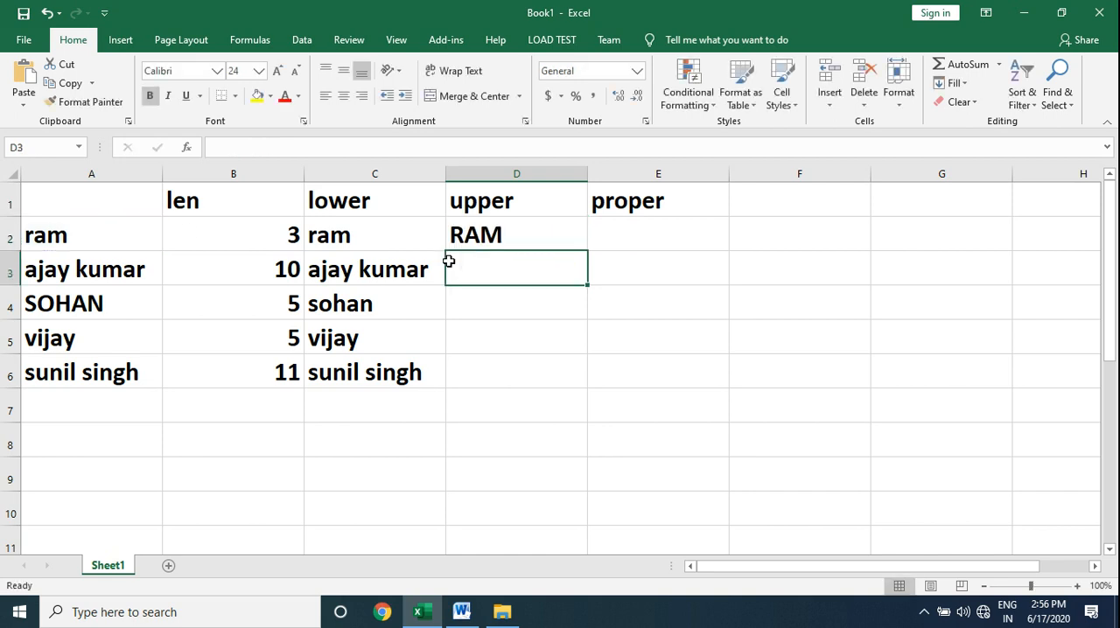
pyautogui.click(482, 235)
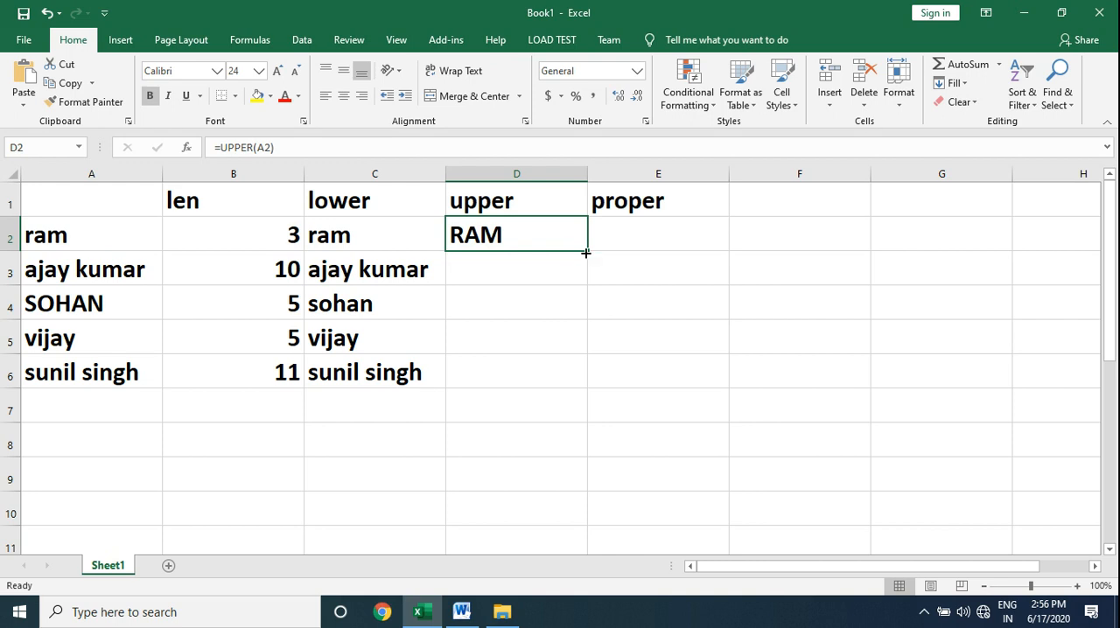
pyautogui.moveTo(587, 252); pyautogui.dragTo(589, 379)
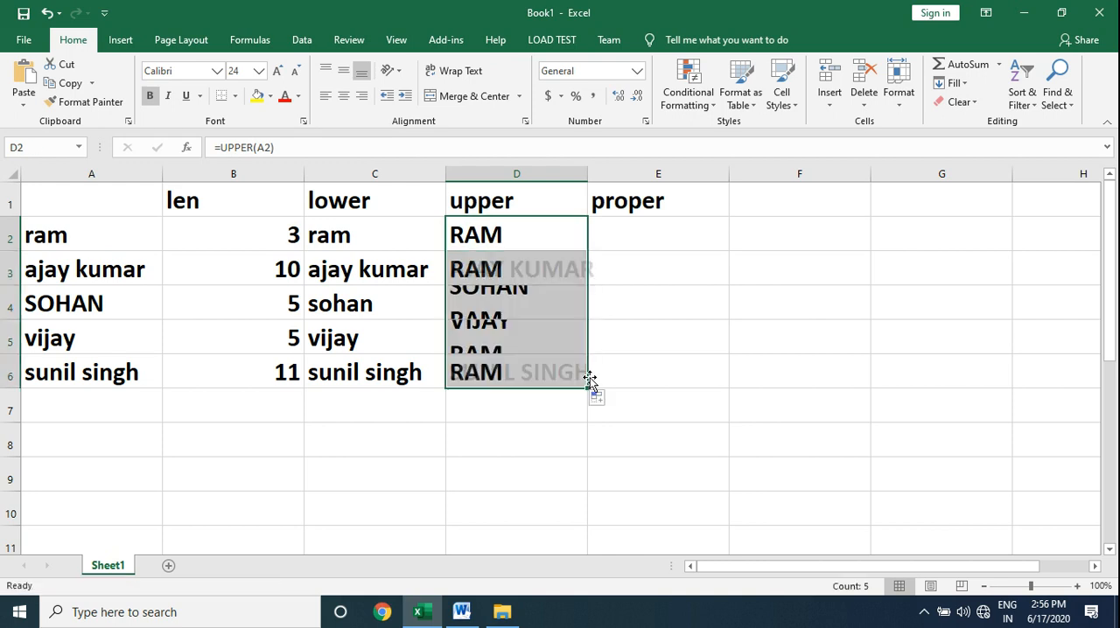
# Enter =PROPER(A2) in E2 under the proper heading and fill the formula down to E6.
pyautogui.click(620, 234)
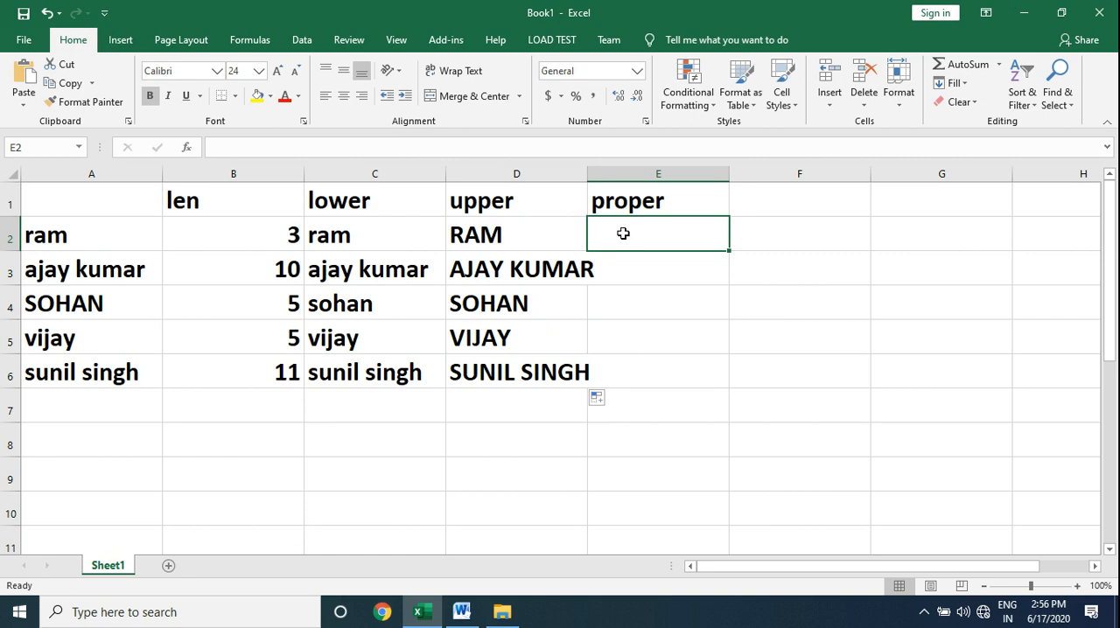
pyautogui.write('=p')
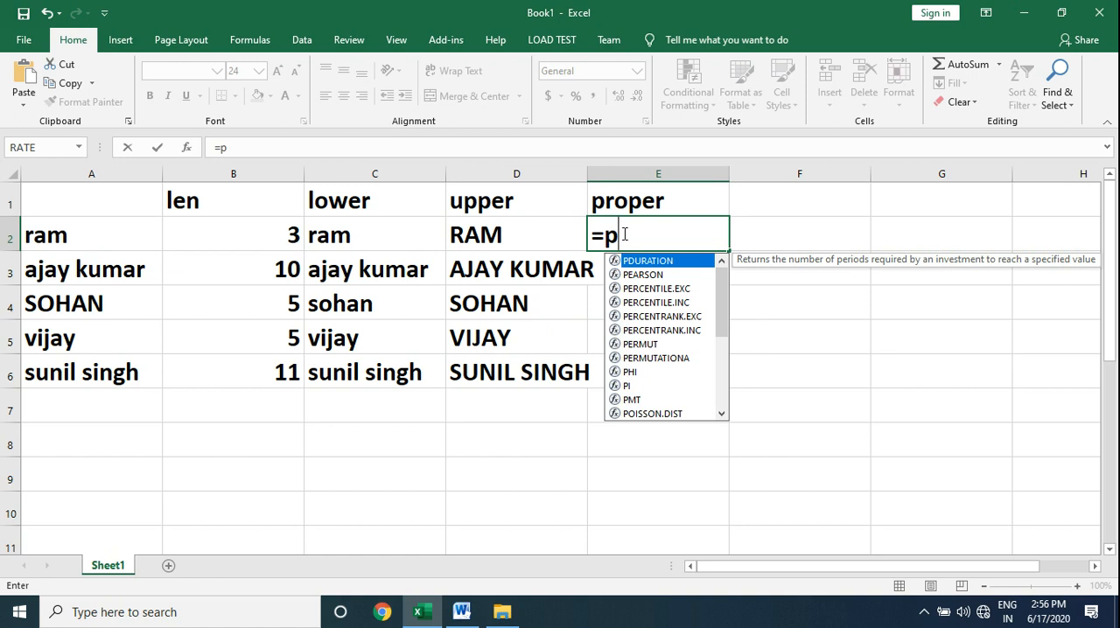
pyautogui.write('ro')
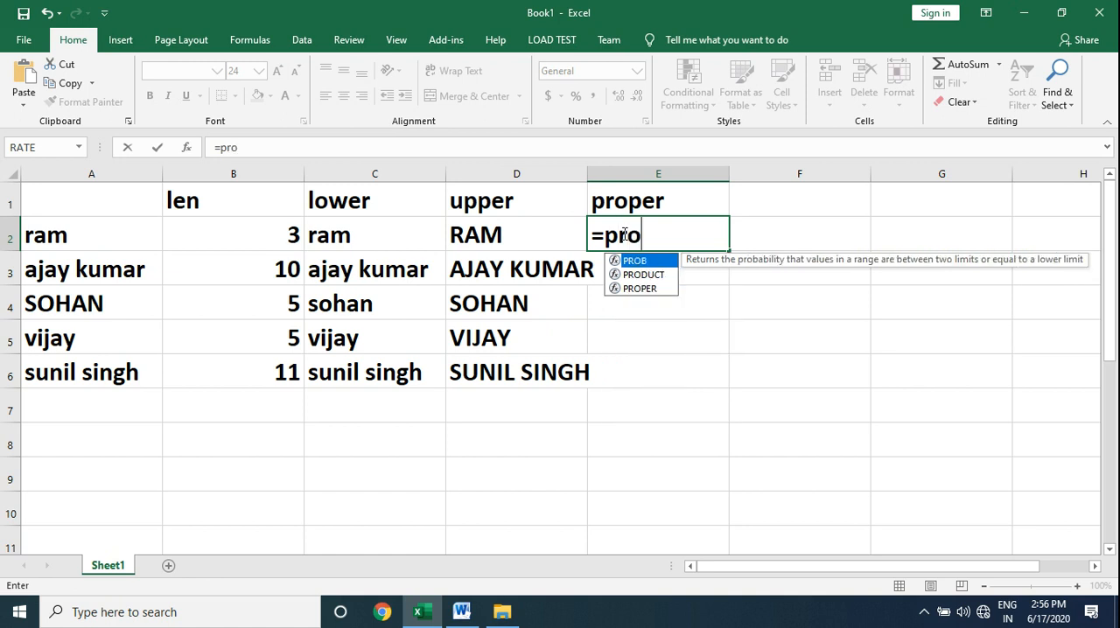
pyautogui.write('per(')
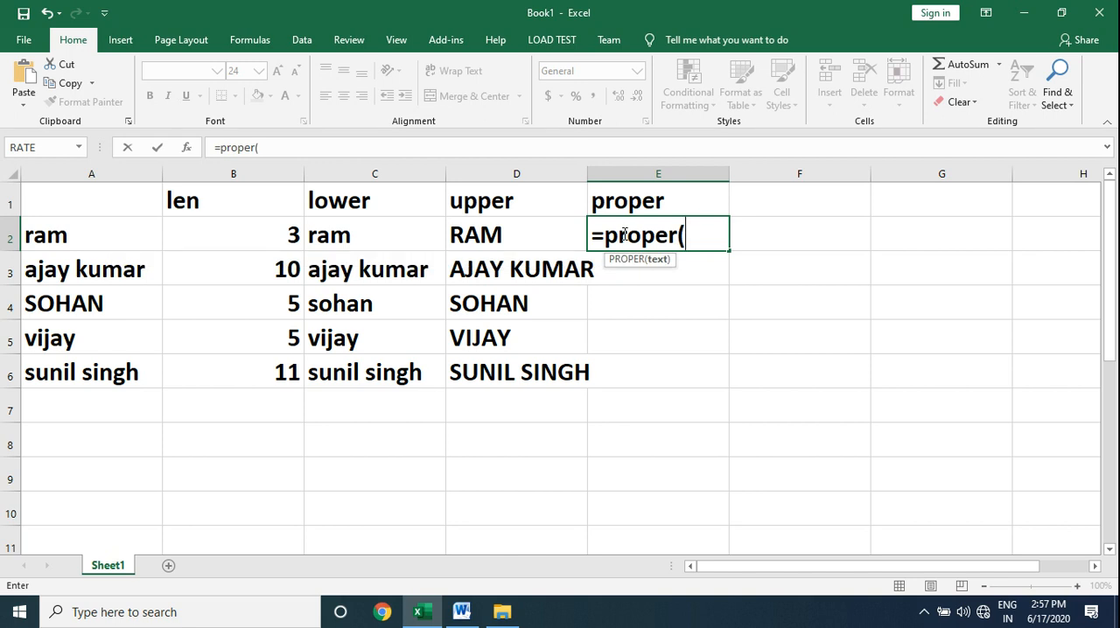
pyautogui.click(126, 238)
pyautogui.write(')')
pyautogui.press('Return')
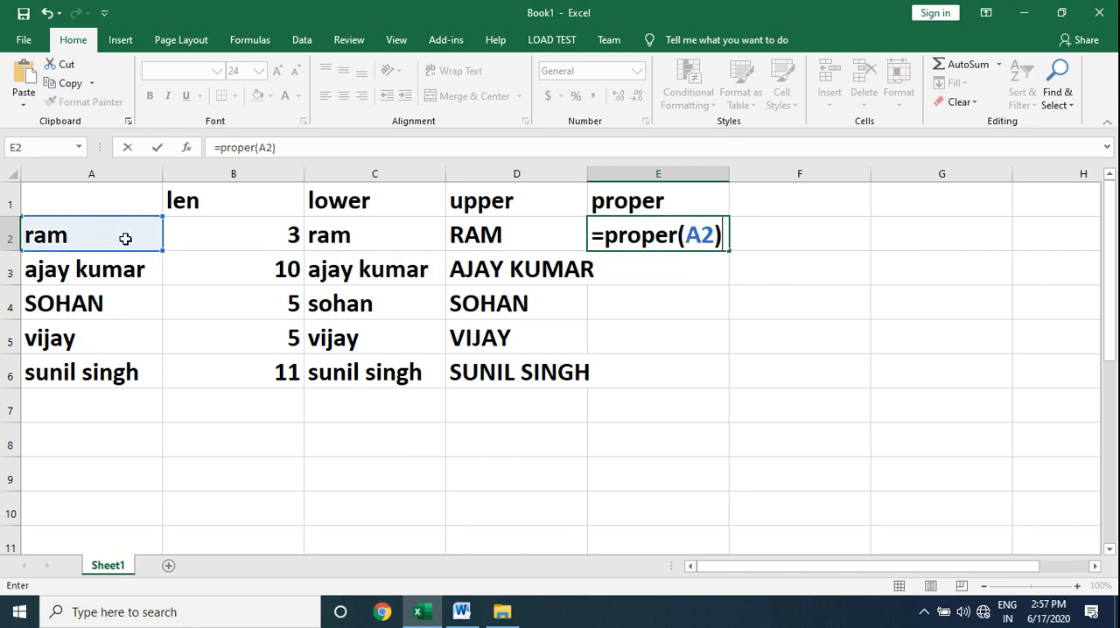
pyautogui.click(681, 234)
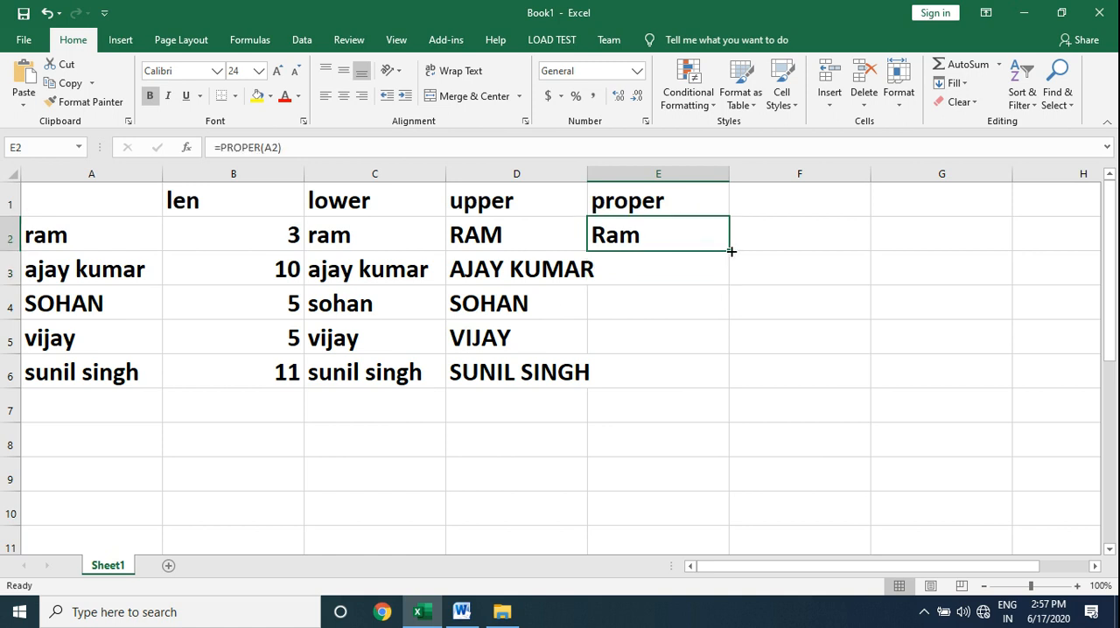
pyautogui.moveTo(730, 251); pyautogui.dragTo(732, 377)
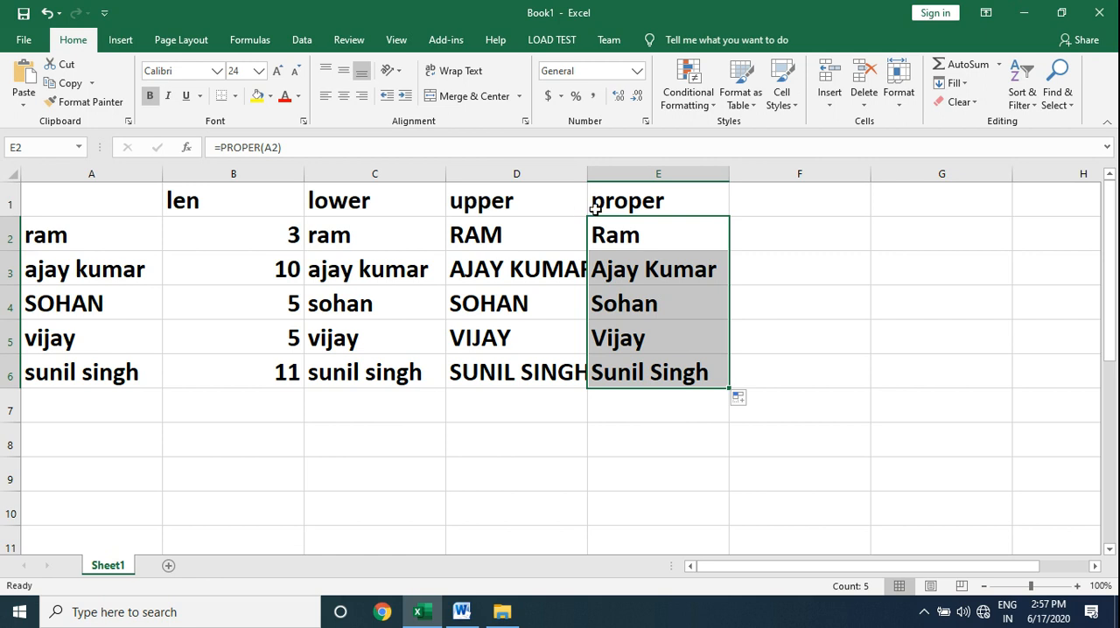
# Check the text function list in the Word document, and enter the sample word computer in cell G2 of the Excel sheet.
pyautogui.click(462, 613)
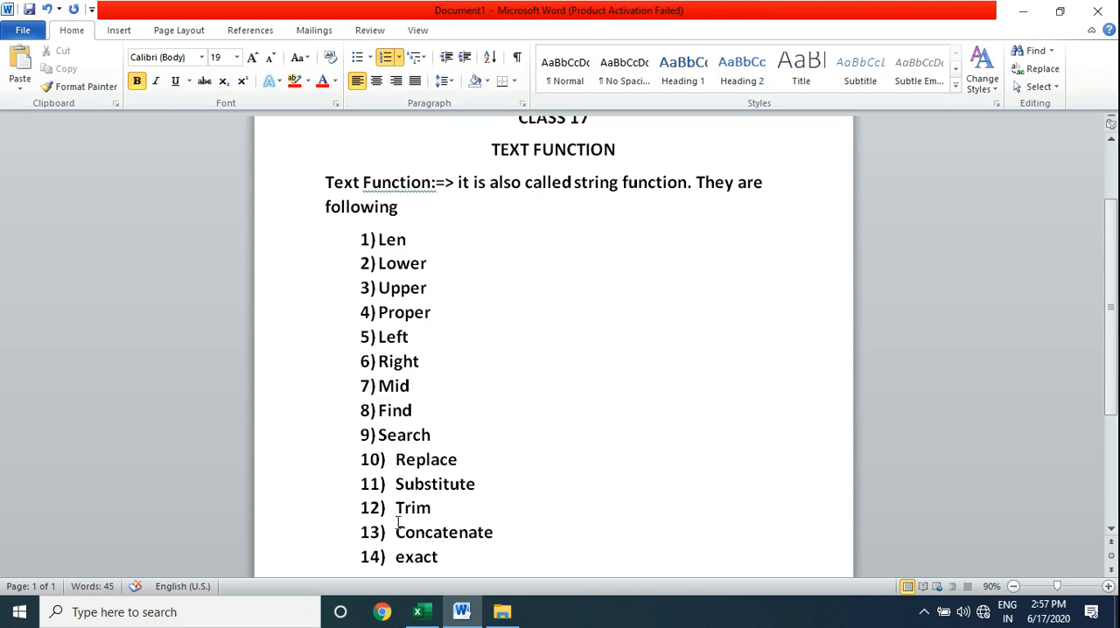
pyautogui.click(418, 611)
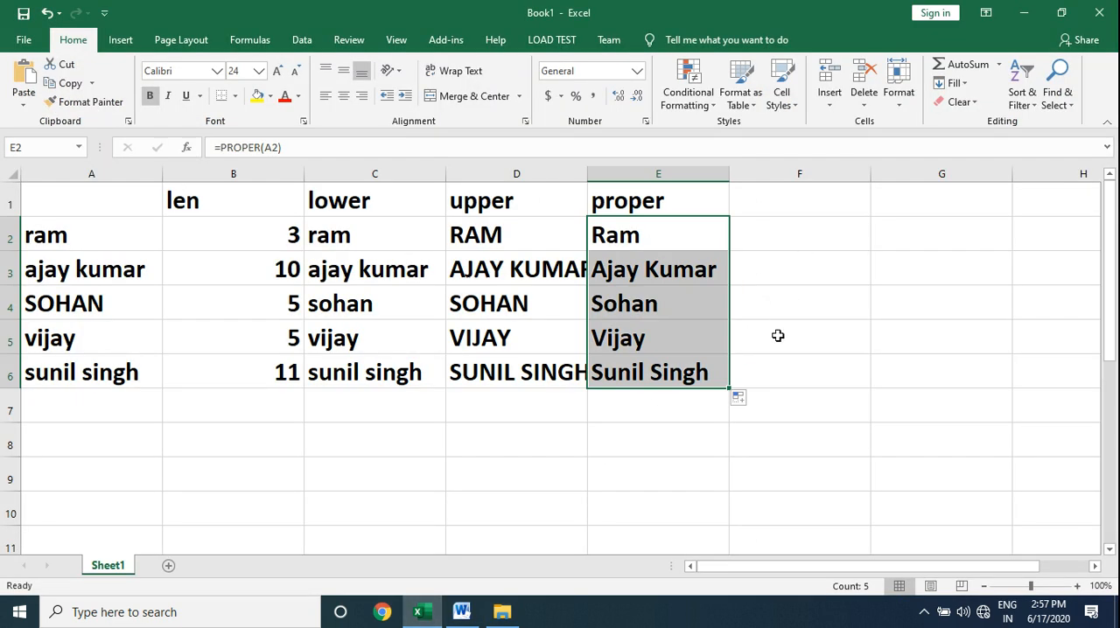
pyautogui.click(908, 233)
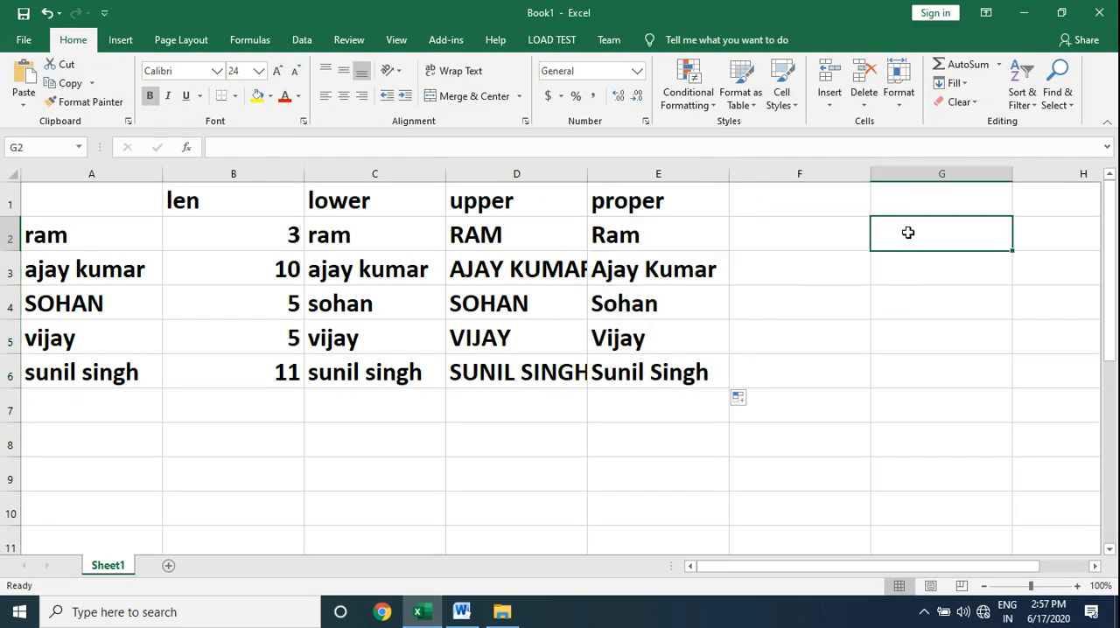
pyautogui.hscroll(2, 908, 233)
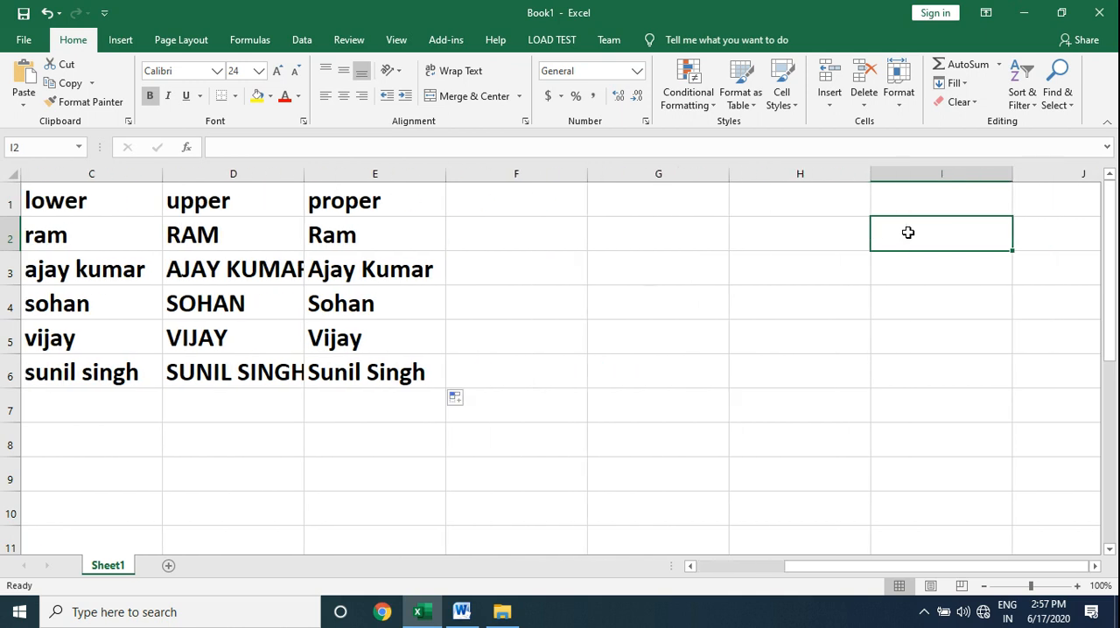
pyautogui.press('Left')
pyautogui.press('Right')
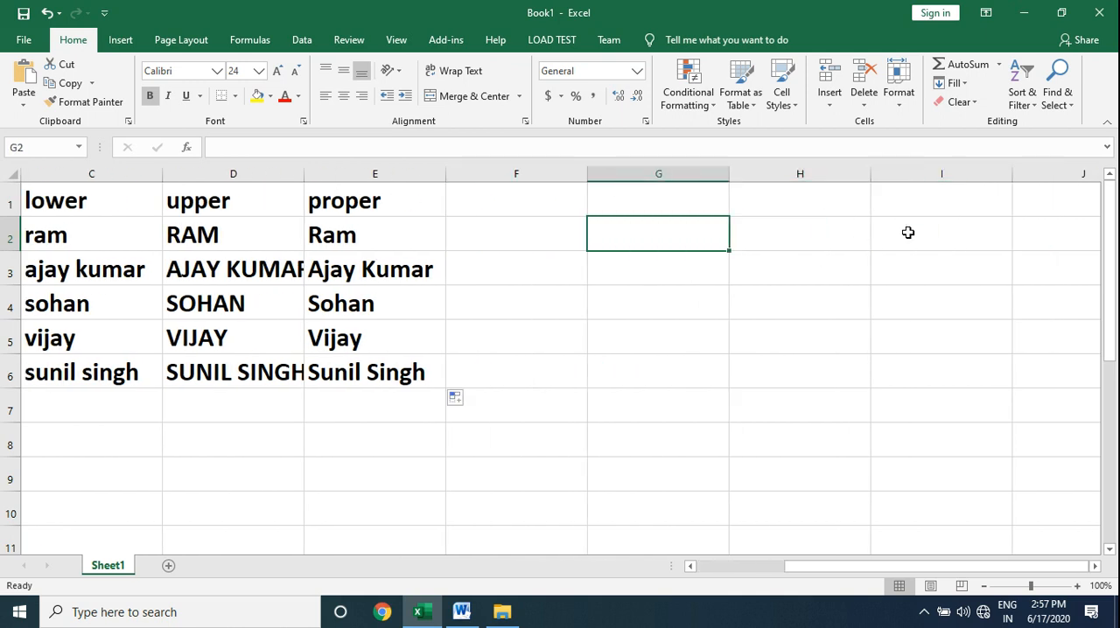
pyautogui.write('computer')
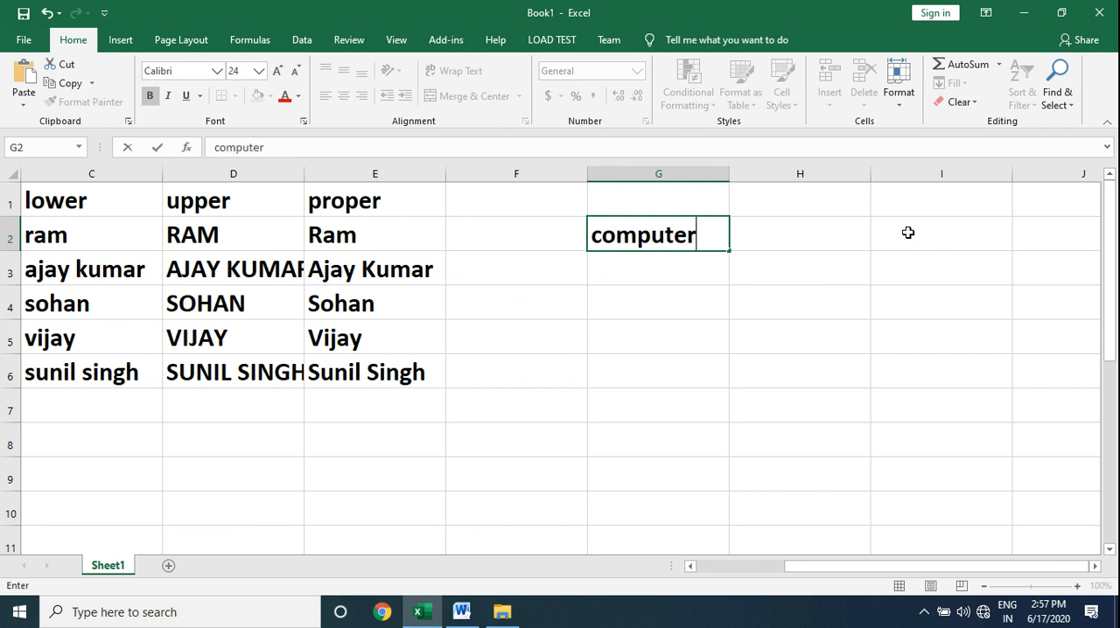
pyautogui.press('Return')
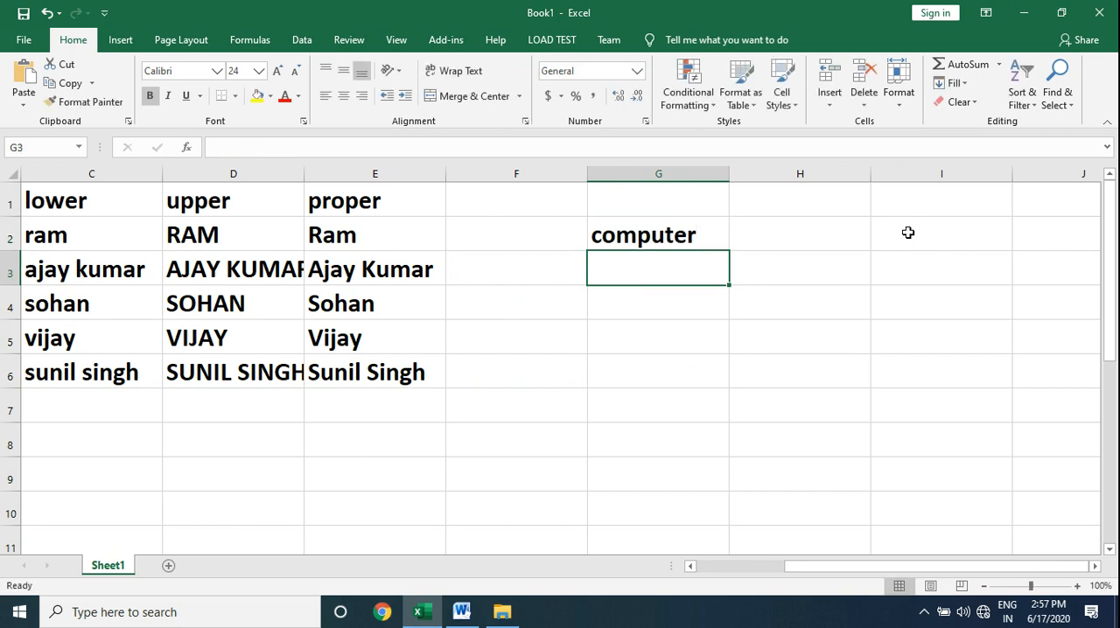
# Enter =LEFT(G2,3) in G3 to extract the first three characters of the sample word.
pyautogui.write('=left(')
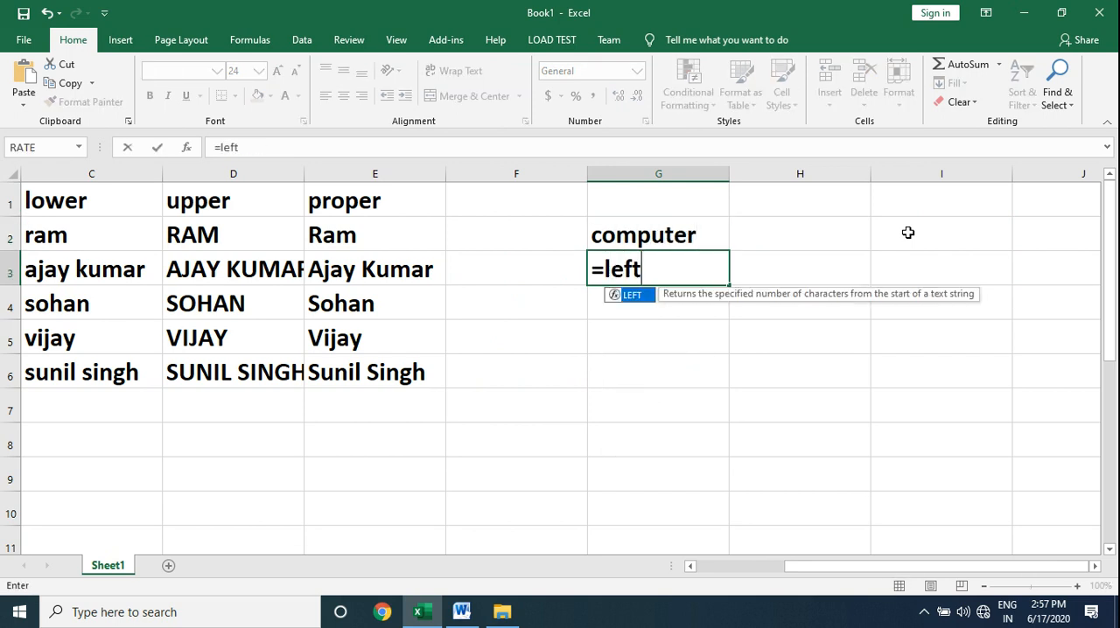
pyautogui.click(660, 236)
pyautogui.write(',3)')
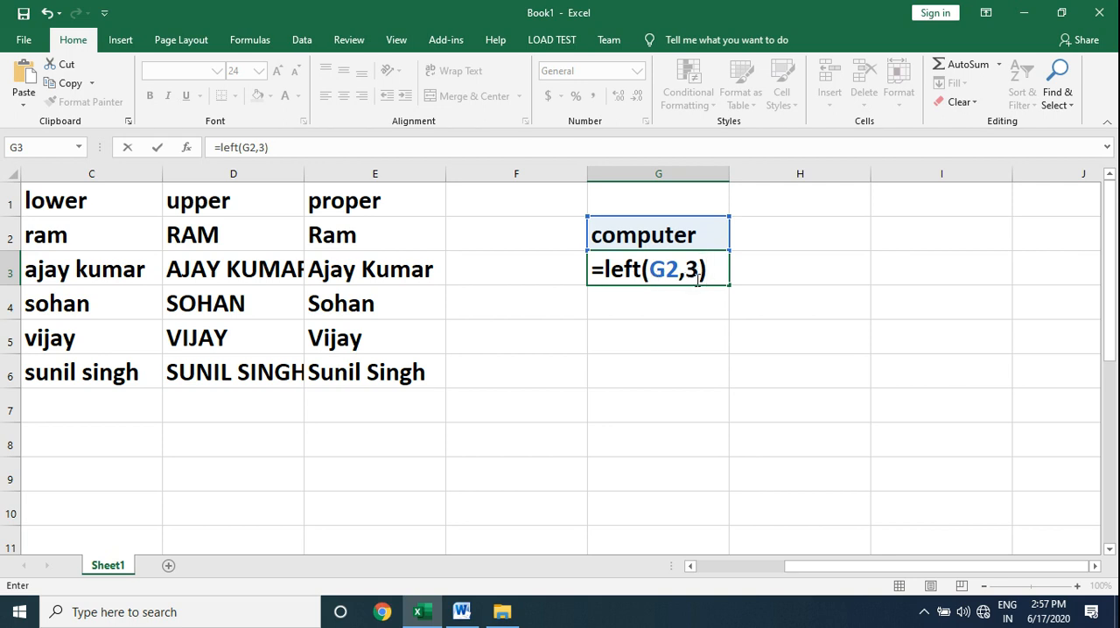
pyautogui.press('Return')
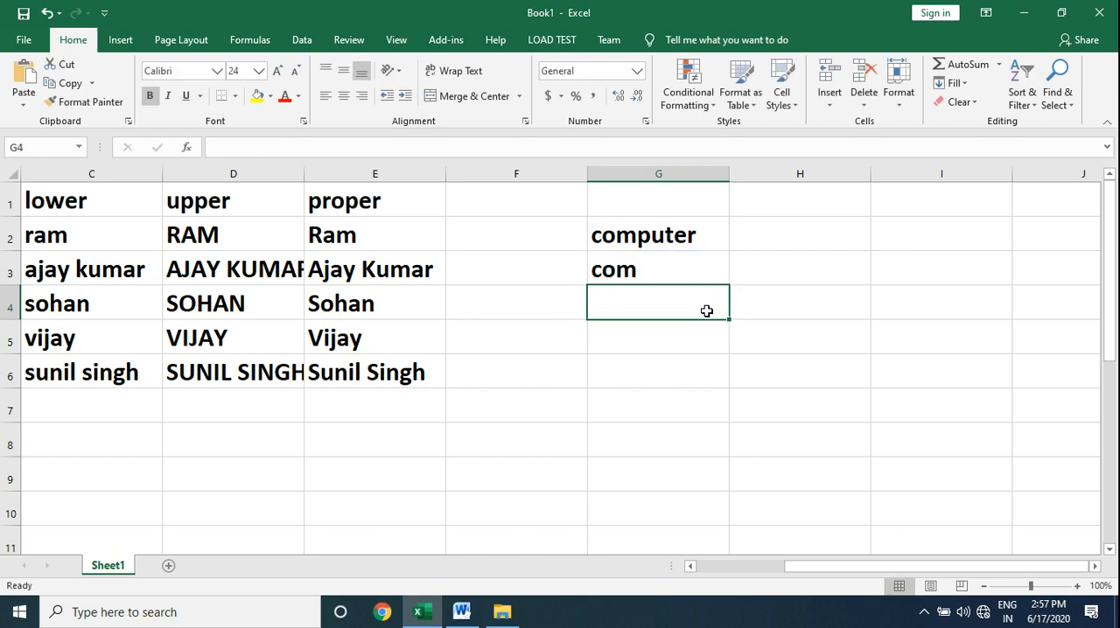
# Enter =RIGHT(G2,3) in G4 to extract the last three characters of the sample word.
pyautogui.write('=ri')
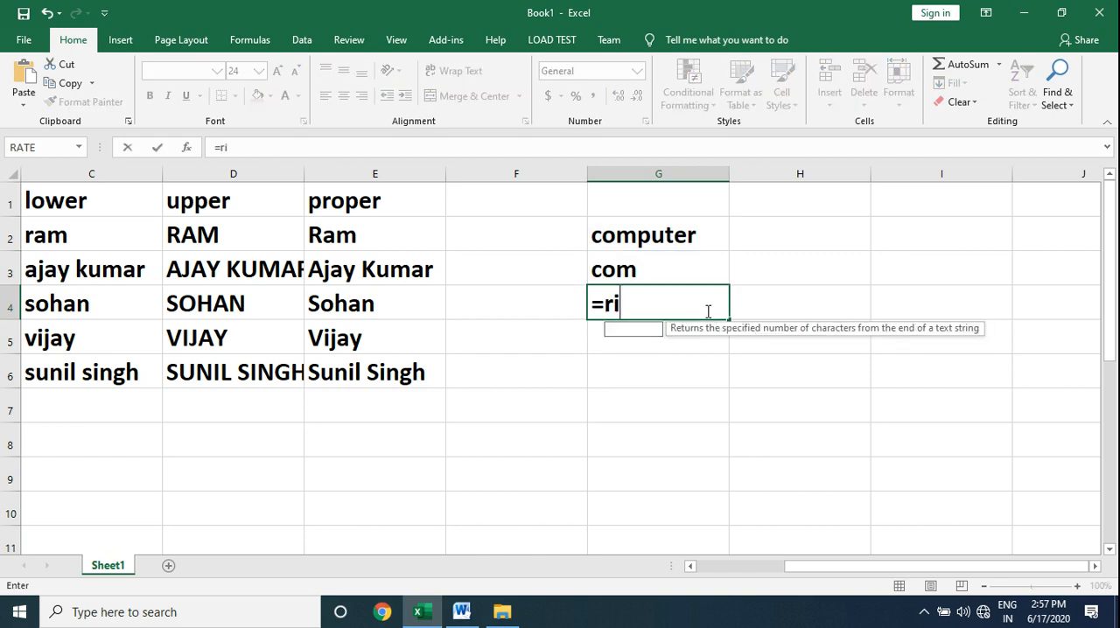
pyautogui.write('ght(')
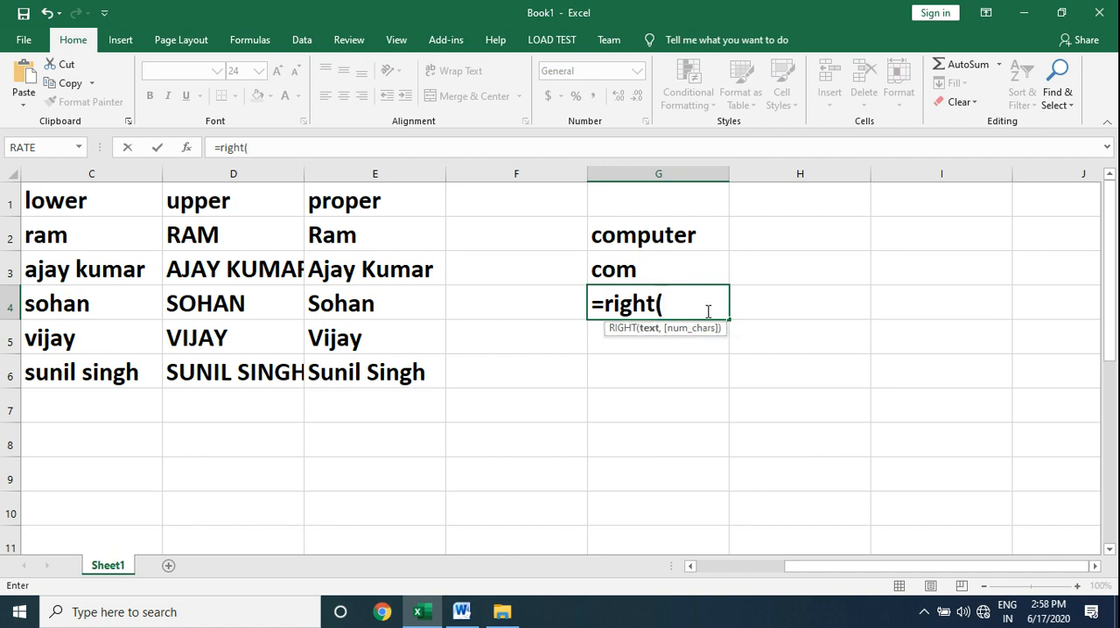
pyautogui.click(636, 234)
pyautogui.write(',3)')
pyautogui.press('Return')
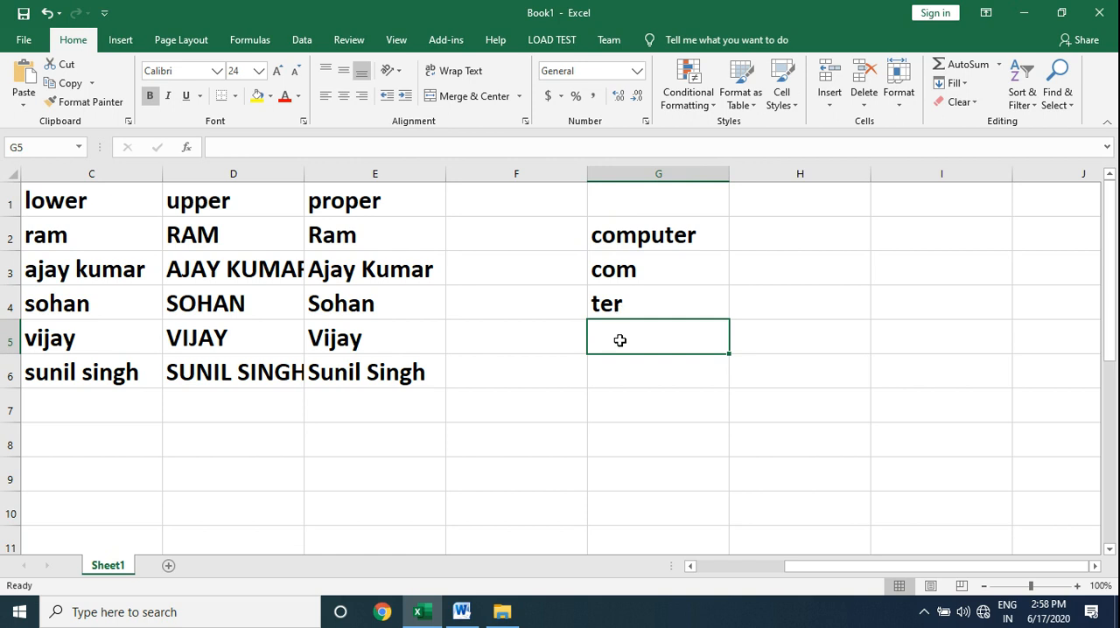
# Enter =MID(G2,3,2) in G5 to extract two characters of the sample word starting at the third.
pyautogui.write('=mid')
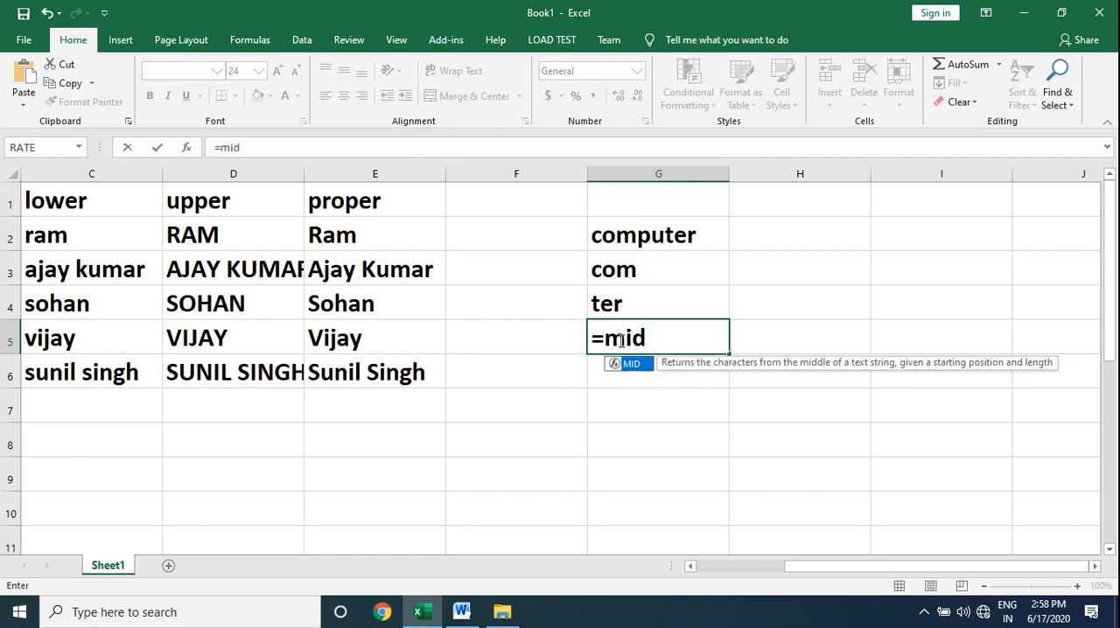
pyautogui.write('(')
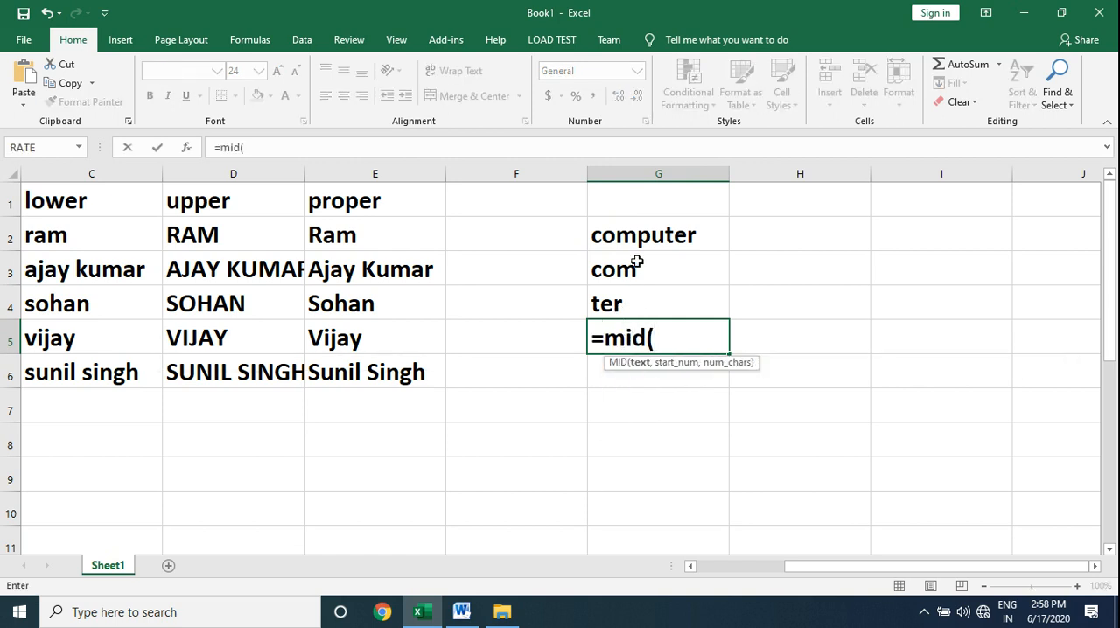
pyautogui.click(643, 234)
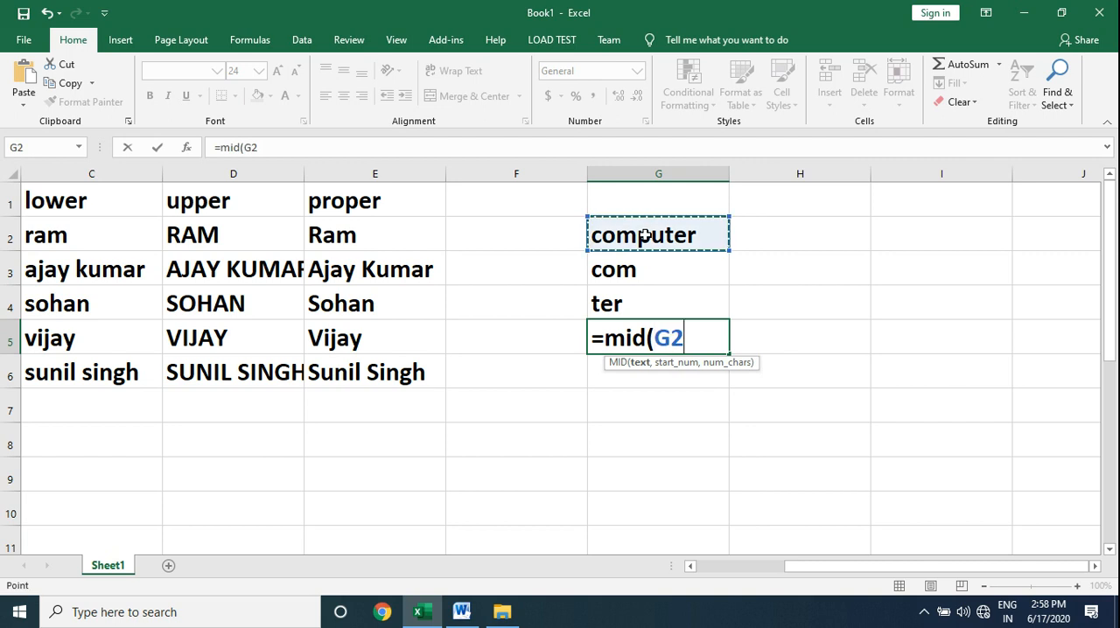
pyautogui.write(',')
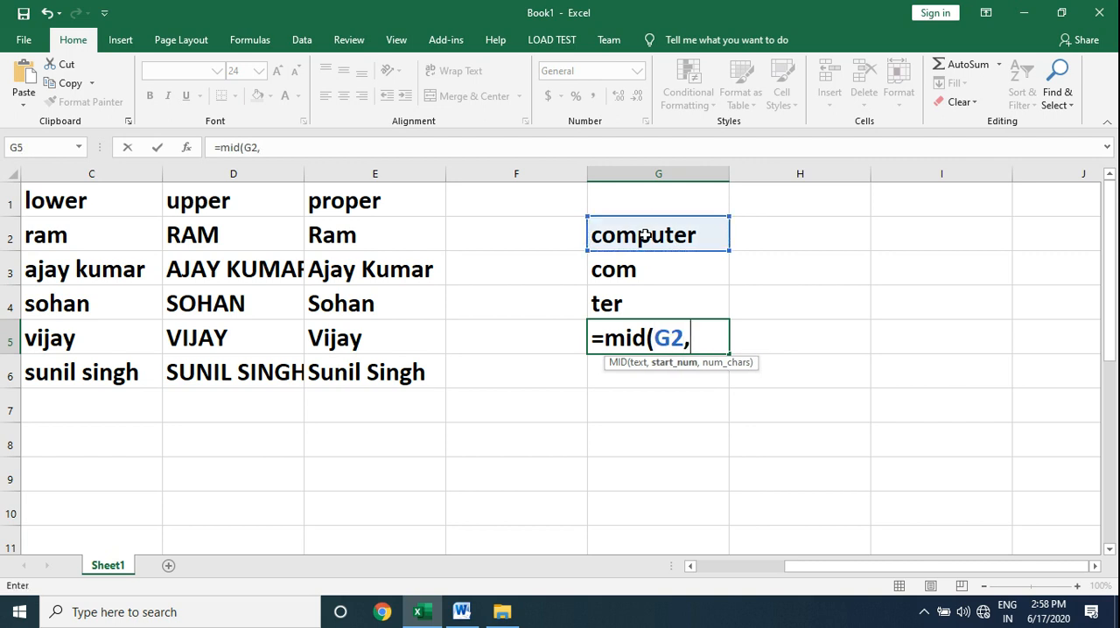
pyautogui.write('3,')
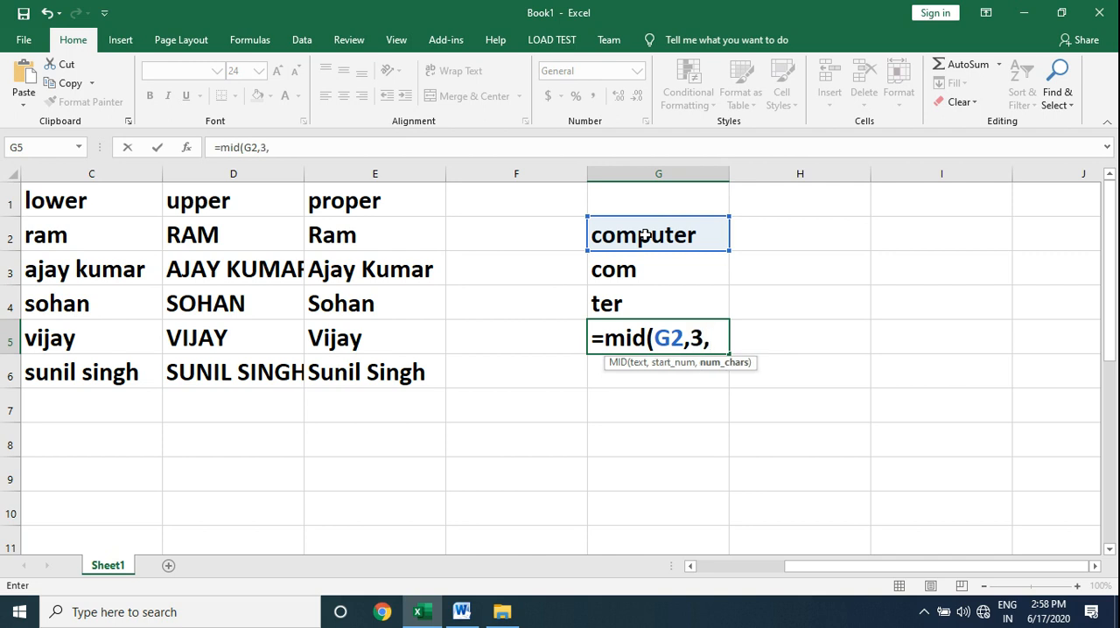
pyautogui.write('2)')
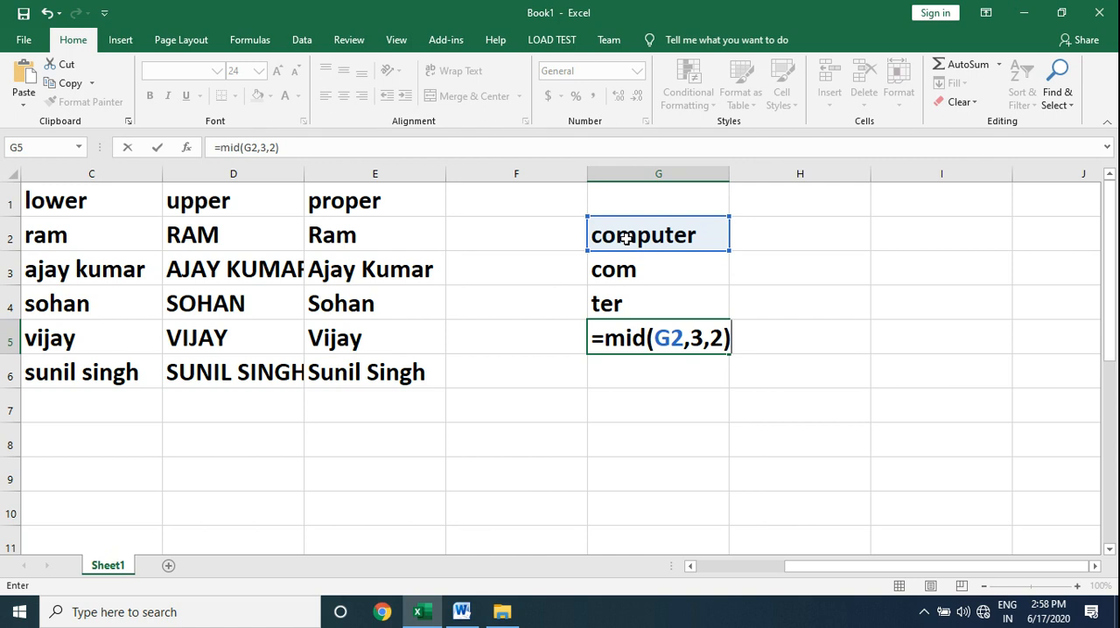
pyautogui.press('Return')
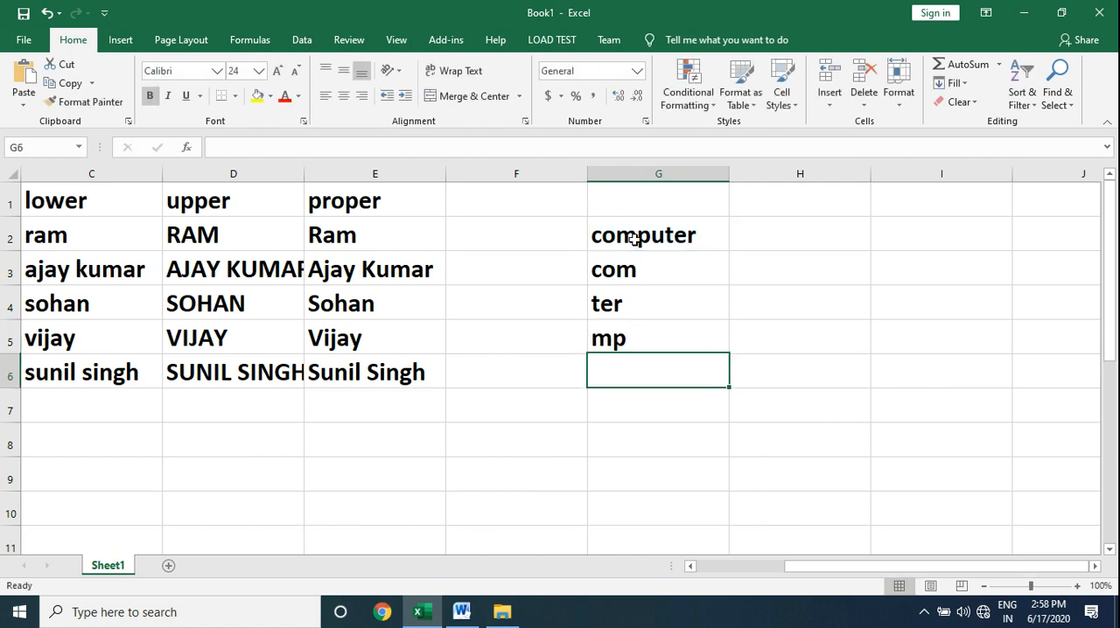
# Check the function list in the Word document, and enter =FIND("p",G2) in G6 of the Excel sheet to locate the letter p.
pyautogui.click(461, 612)
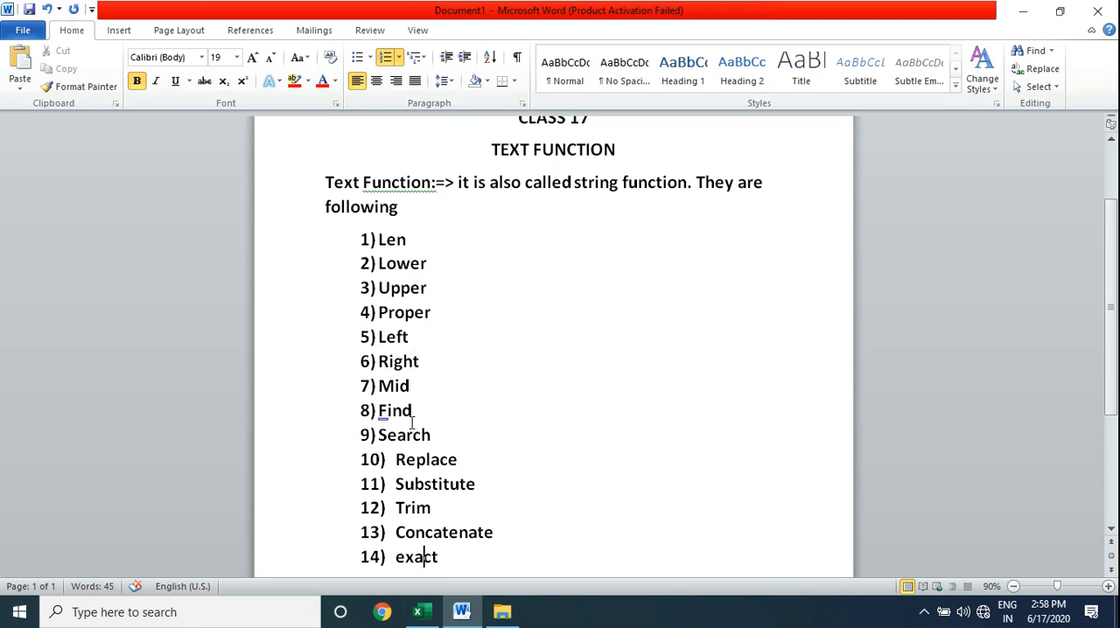
pyautogui.click(417, 612)
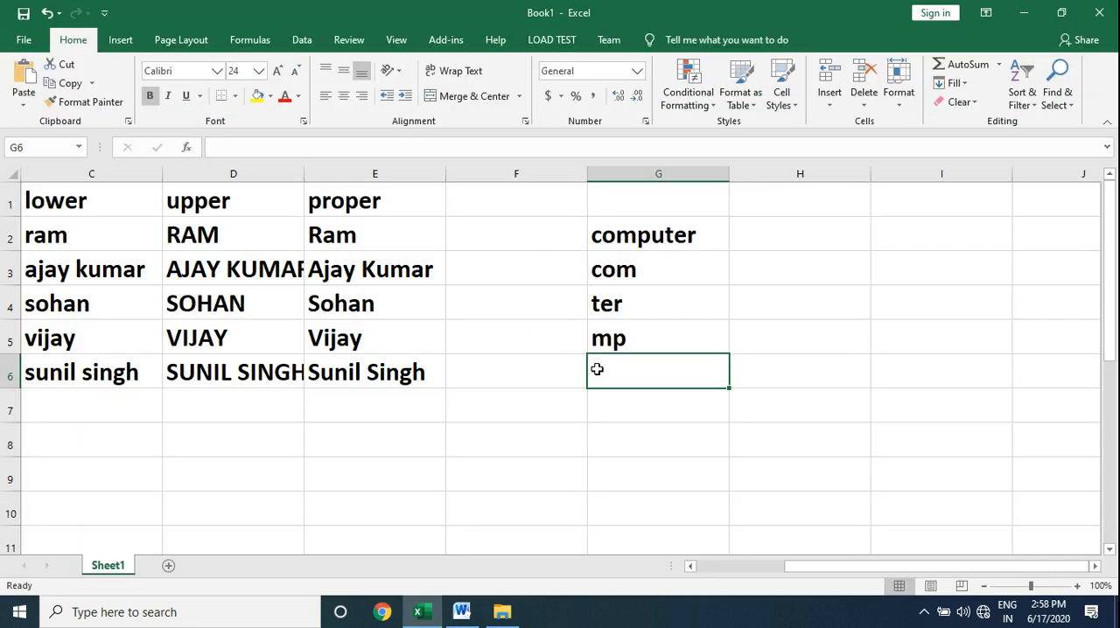
pyautogui.write('=fin')
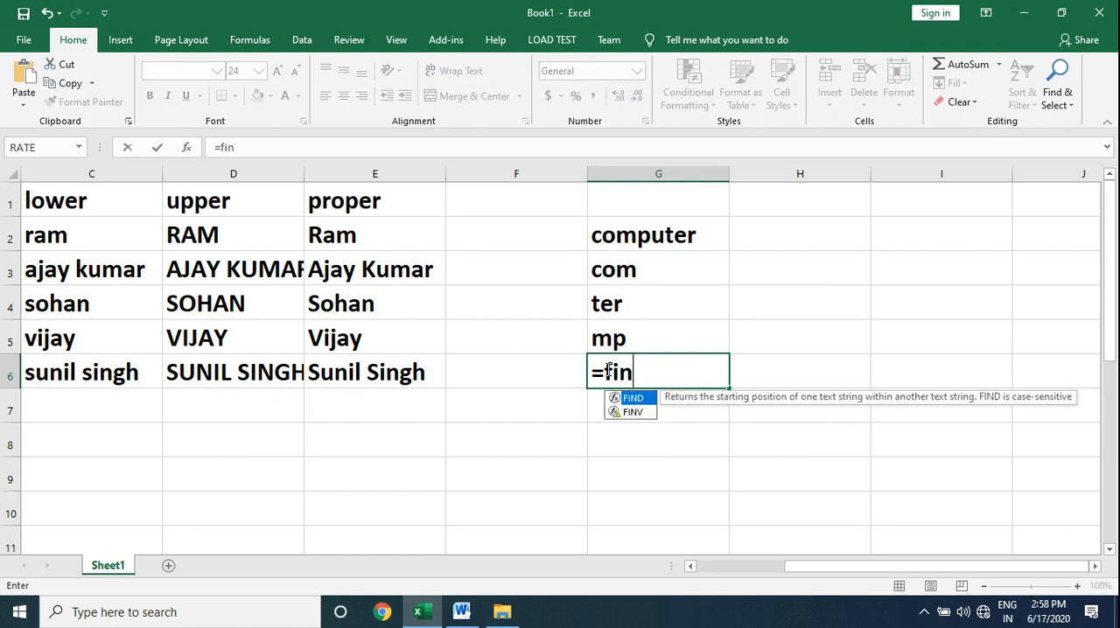
pyautogui.write('d(')
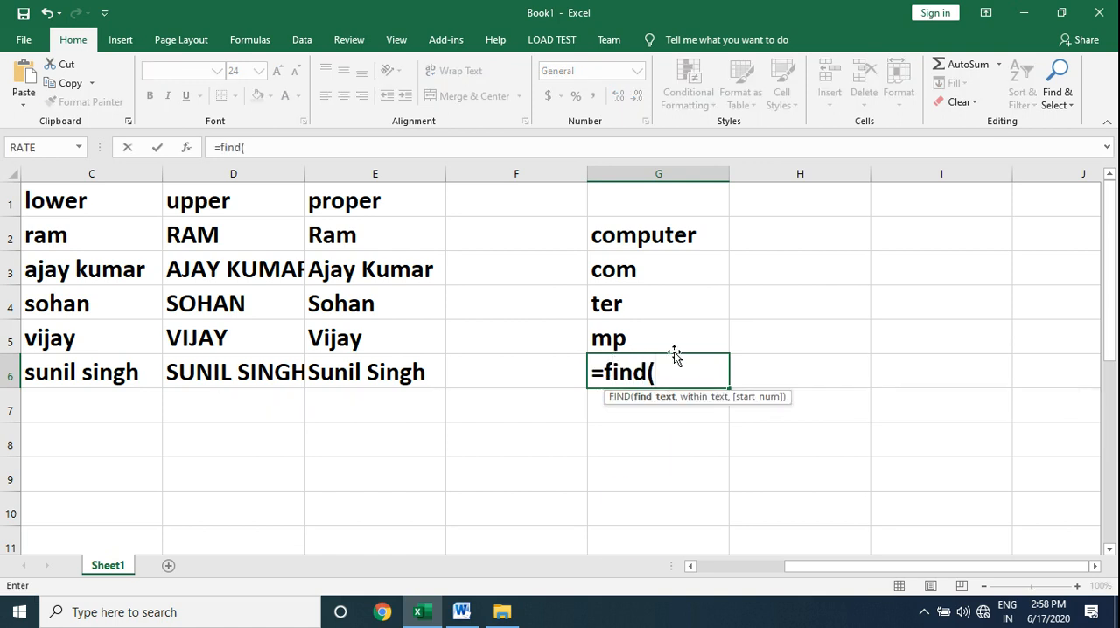
pyautogui.write('"p"')
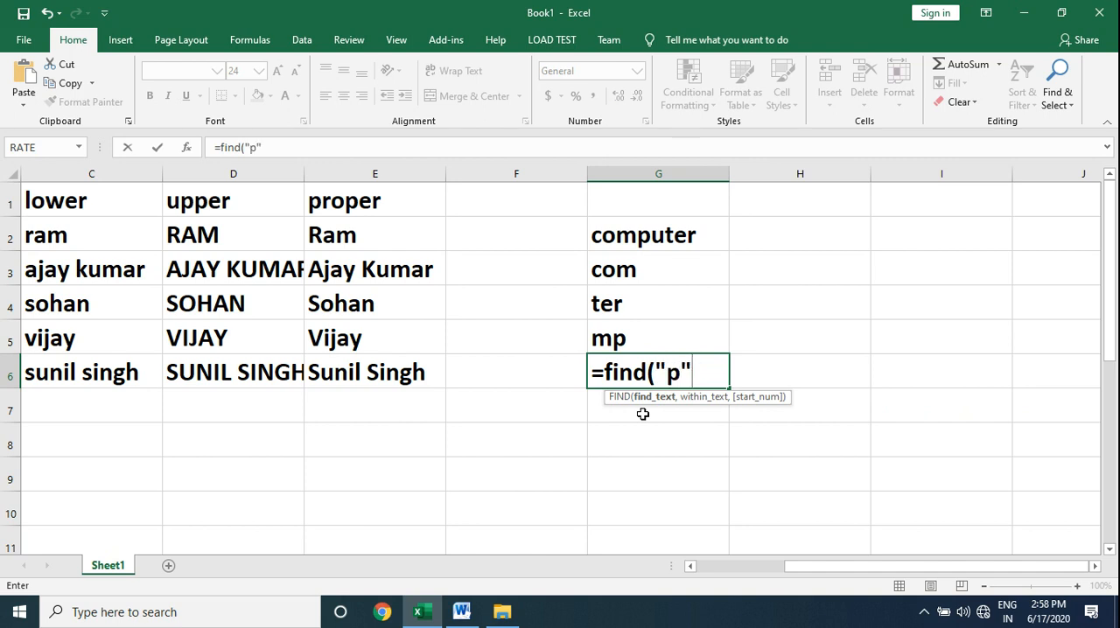
pyautogui.write(',')
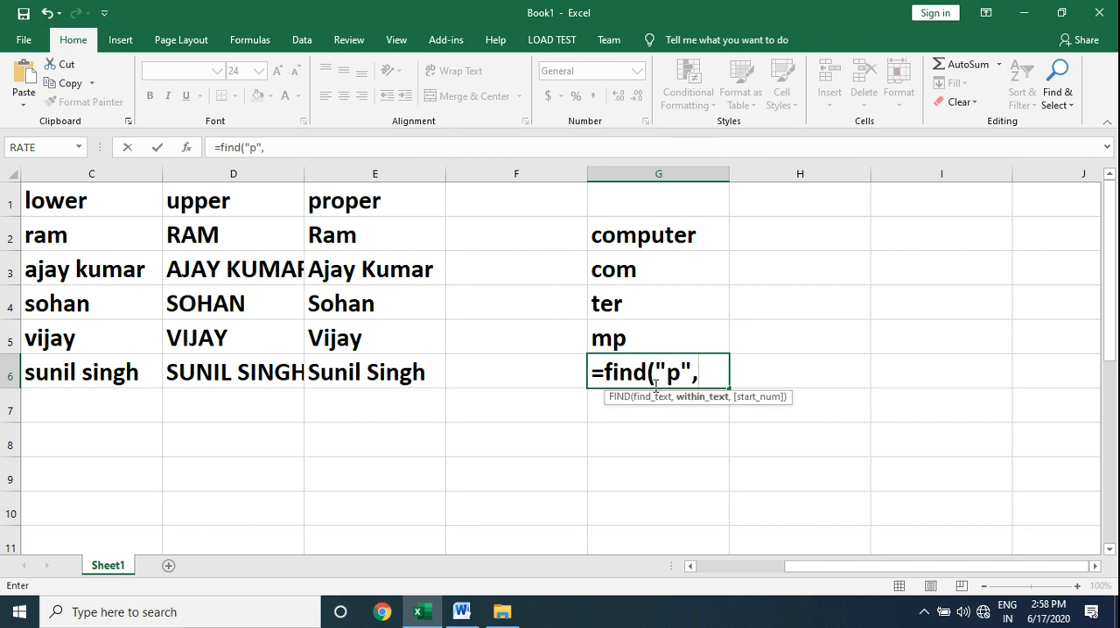
pyautogui.click(654, 234)
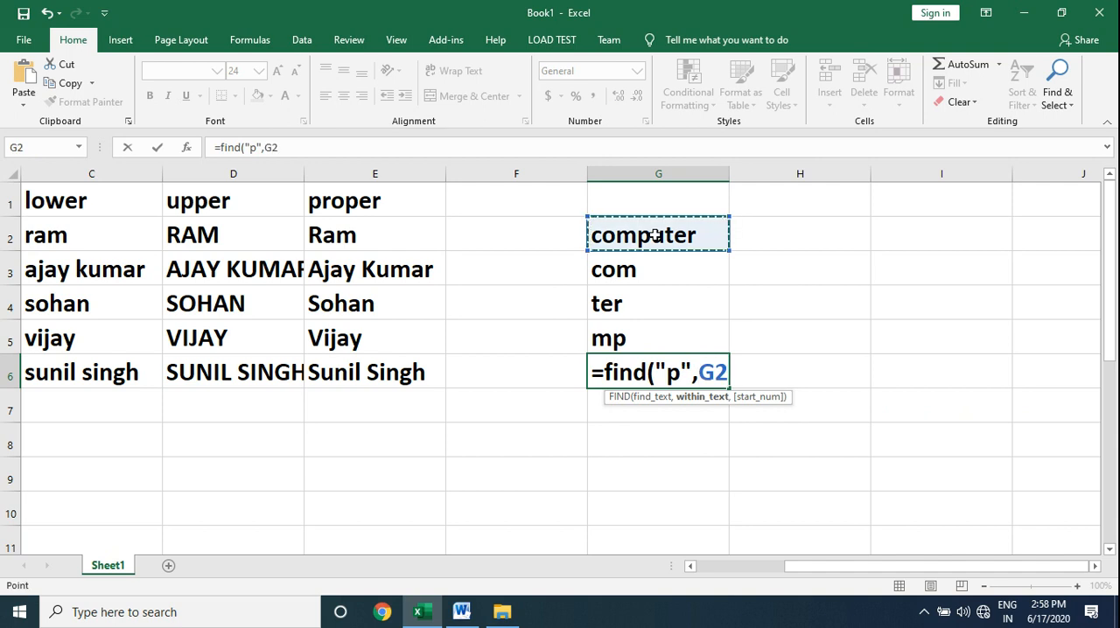
pyautogui.write(')')
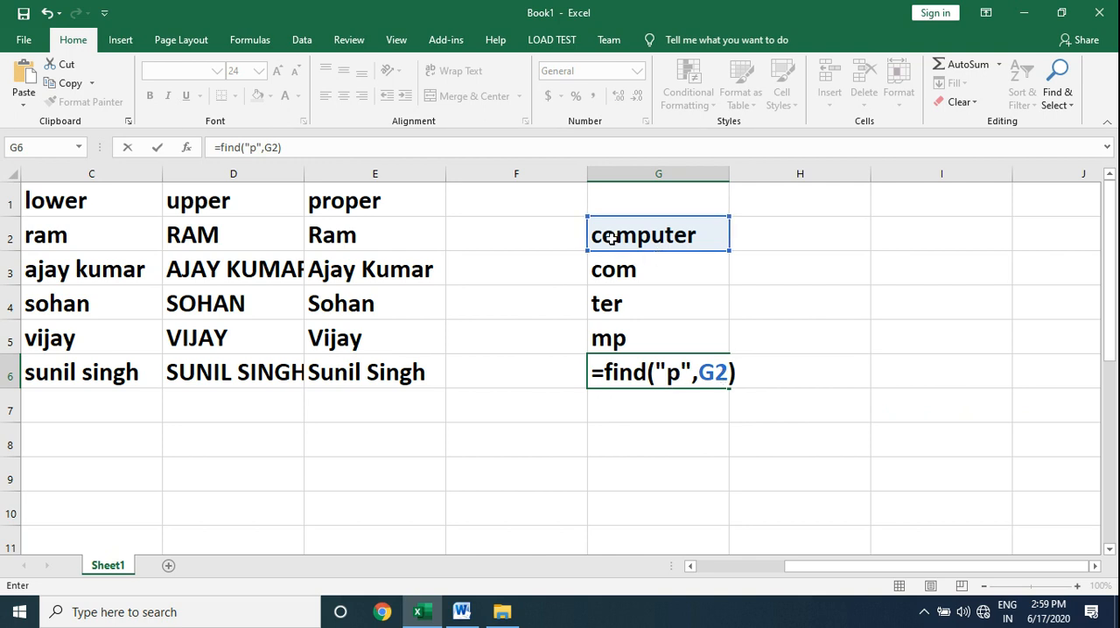
pyautogui.press('Return')
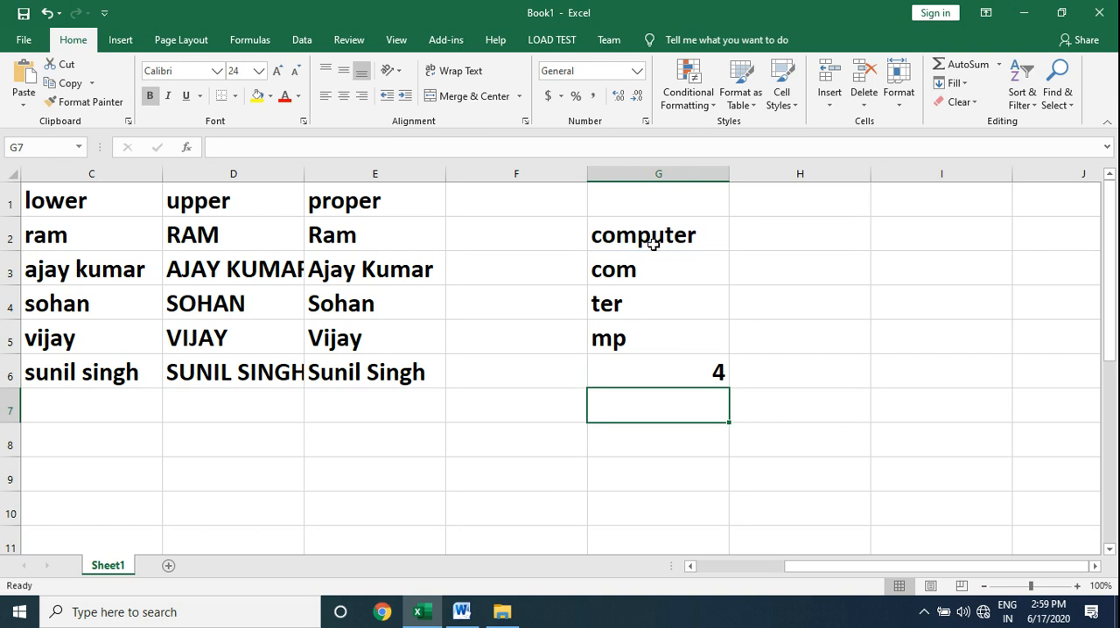
# Change the search letter in the G6 FIND formula to a capital "P" to test case sensitivity.
pyautogui.click(691, 376)
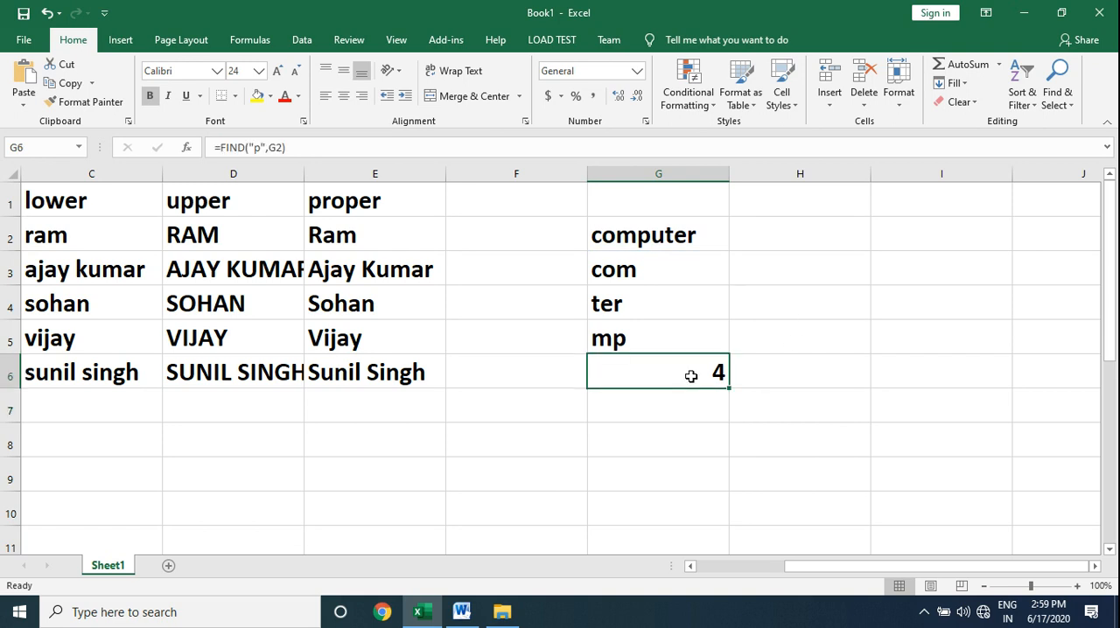
pyautogui.doubleClick(691, 376)
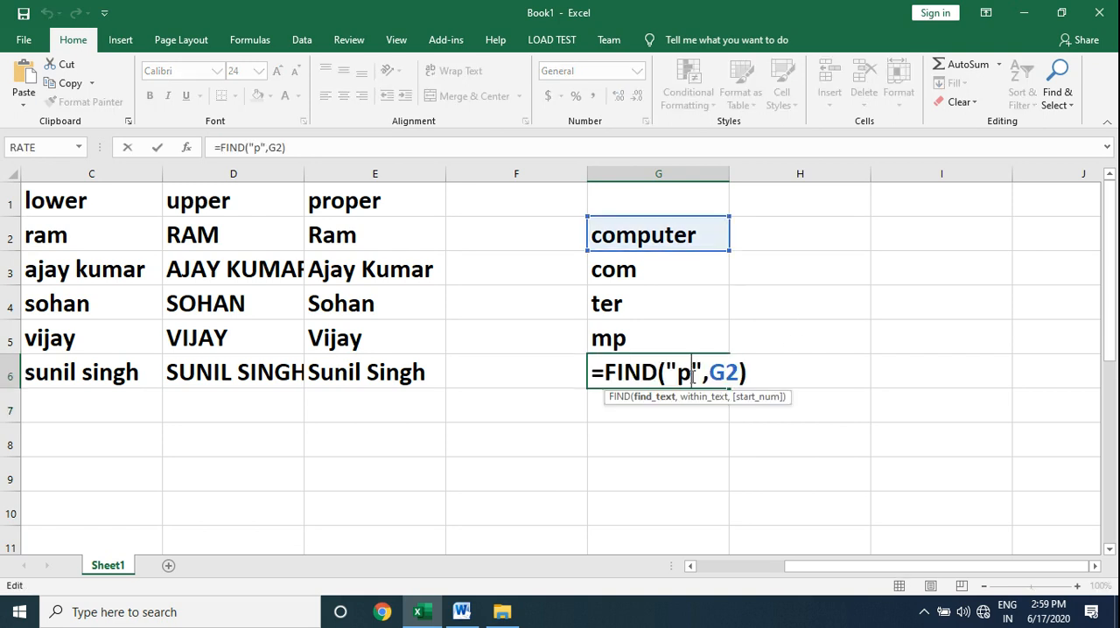
pyautogui.press('BackSpace')
pyautogui.write('P')
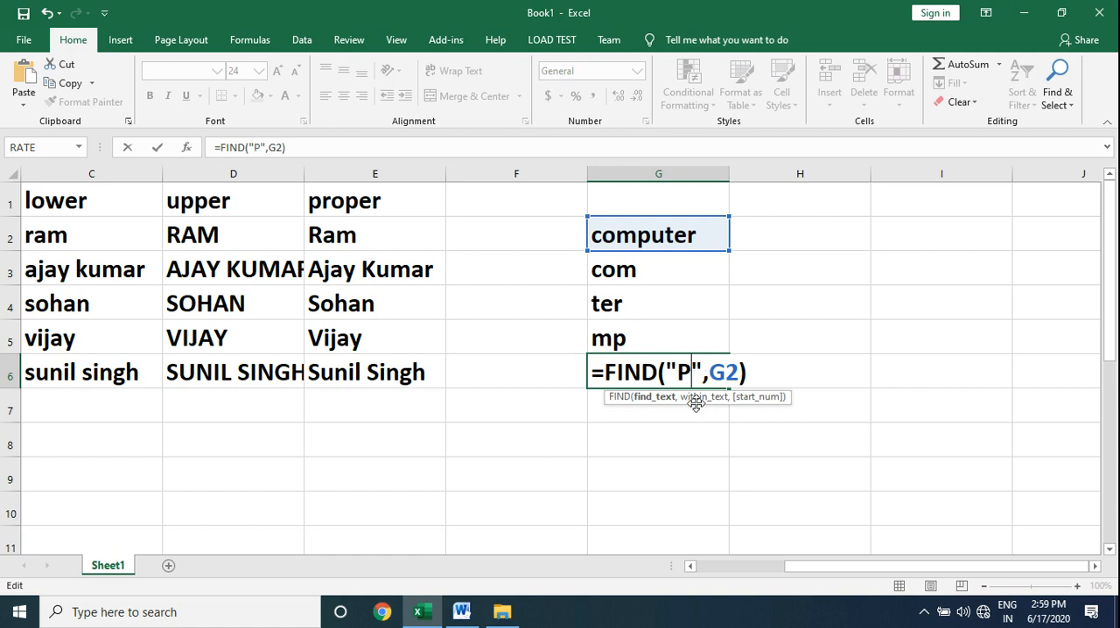
pyautogui.press('Return')
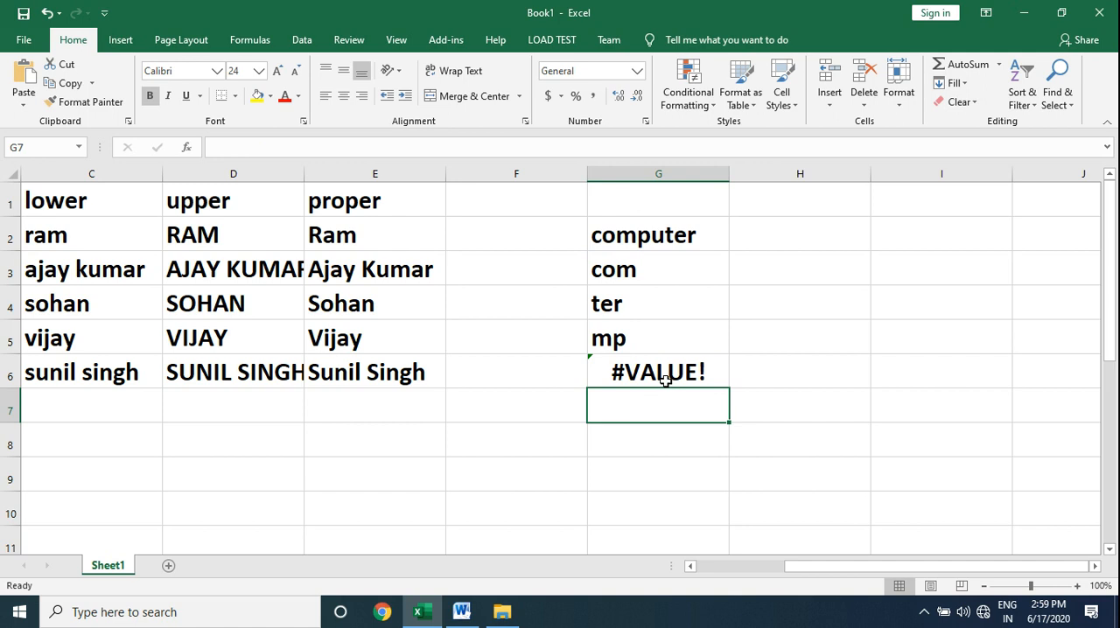
pyautogui.click(665, 377)
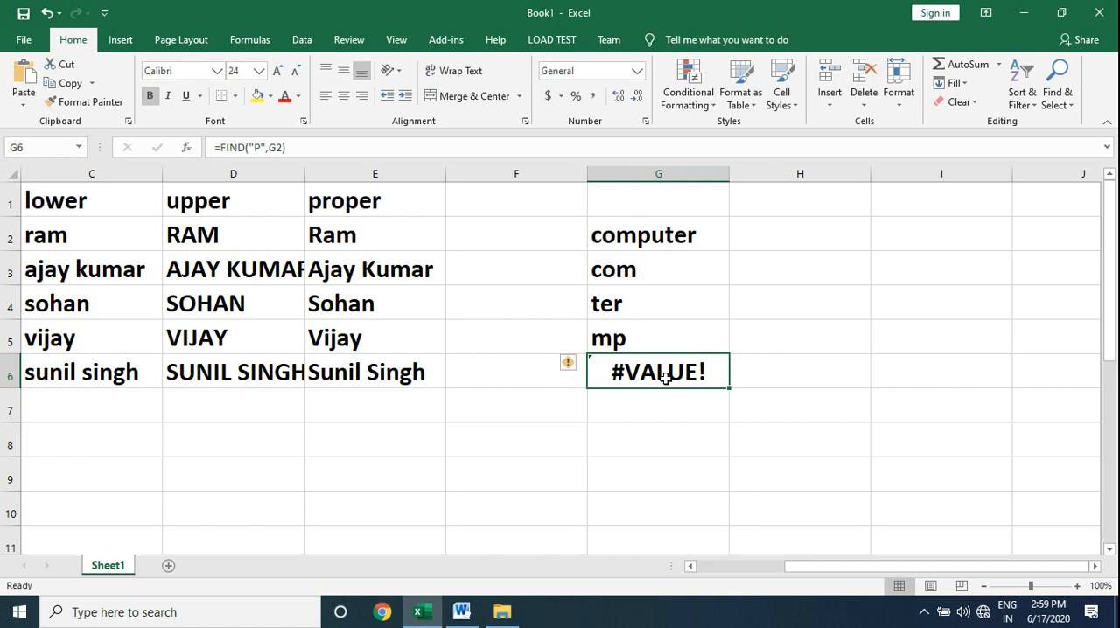
# Enter =SEARCH("P",G2) in G7 to locate the letter regardless of case, and review the finished formula.
pyautogui.click(657, 409)
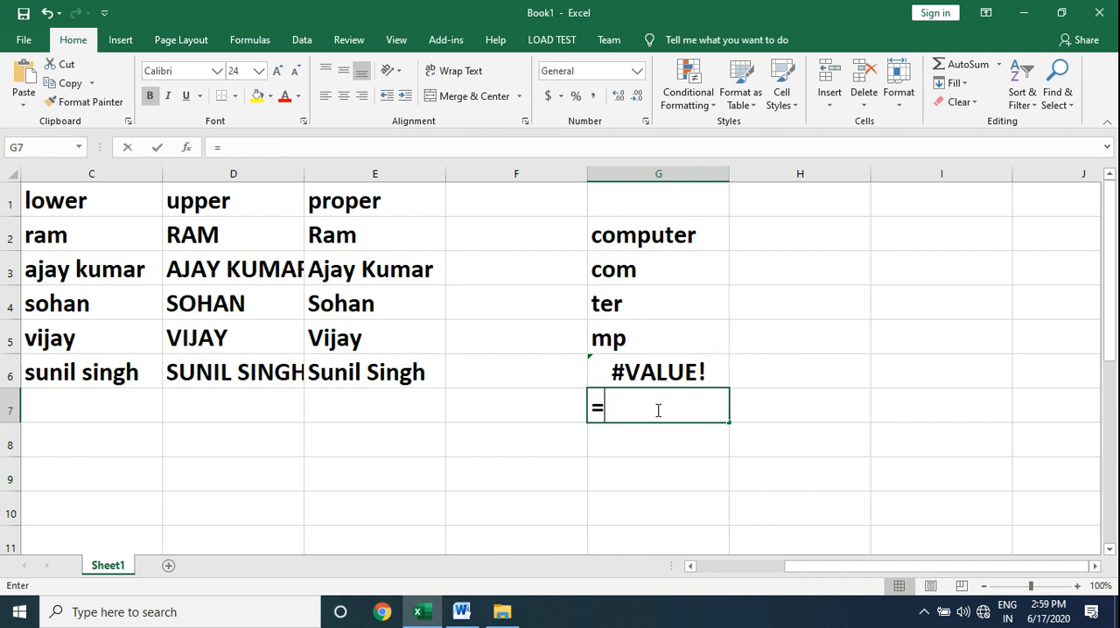
pyautogui.write('=s')
pyautogui.press('BackSpace')
pyautogui.write('search(')
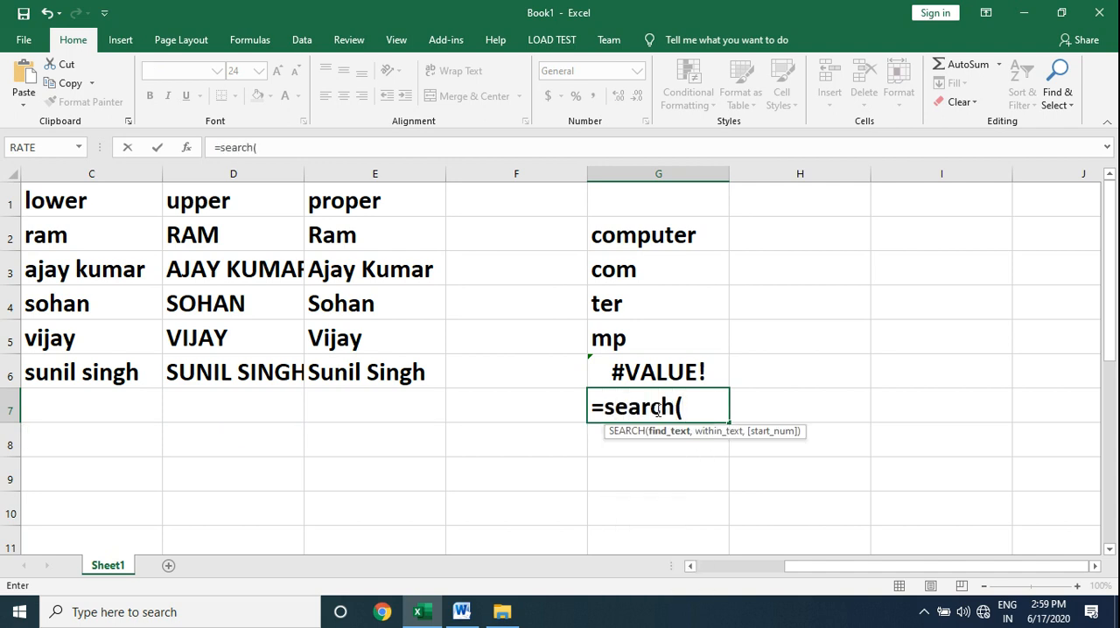
pyautogui.write('"P",')
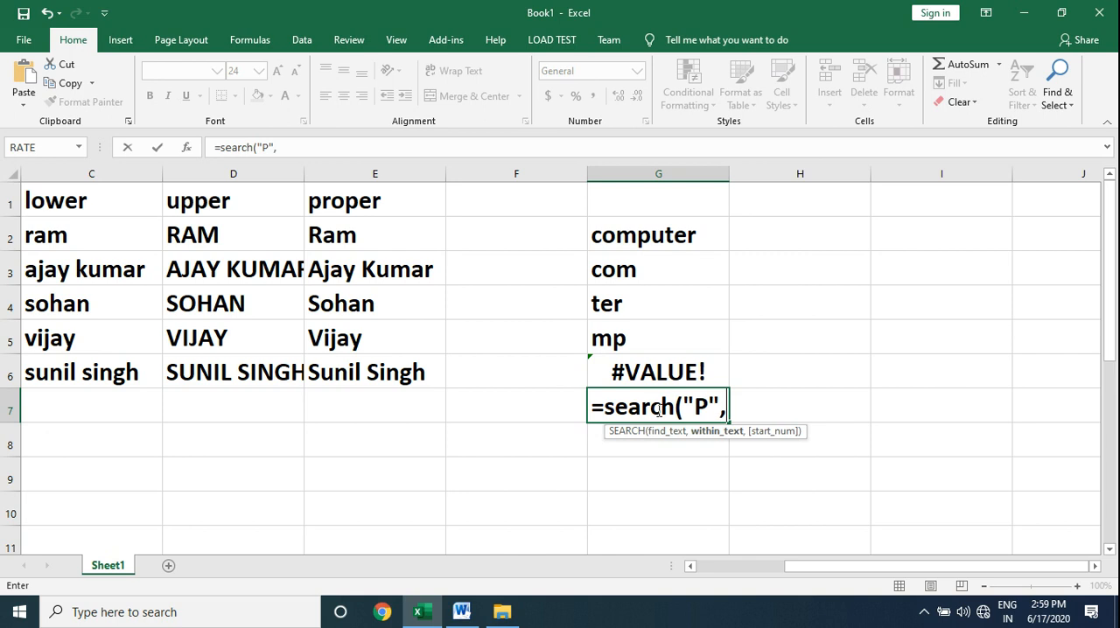
pyautogui.click(669, 235)
pyautogui.write(')')
pyautogui.press('Return')
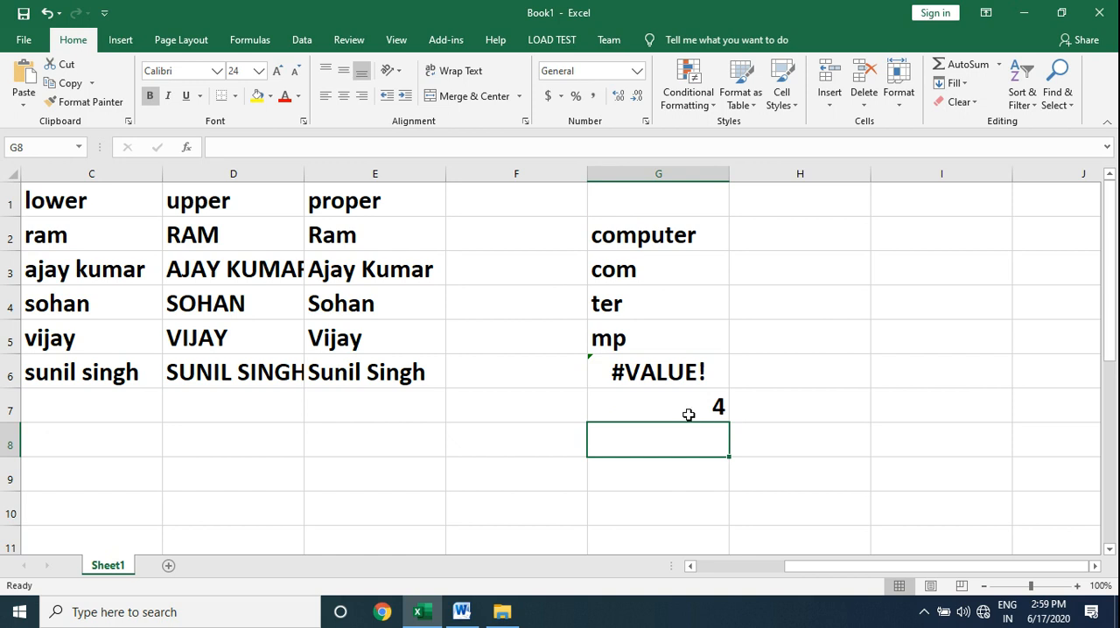
pyautogui.click(687, 411)
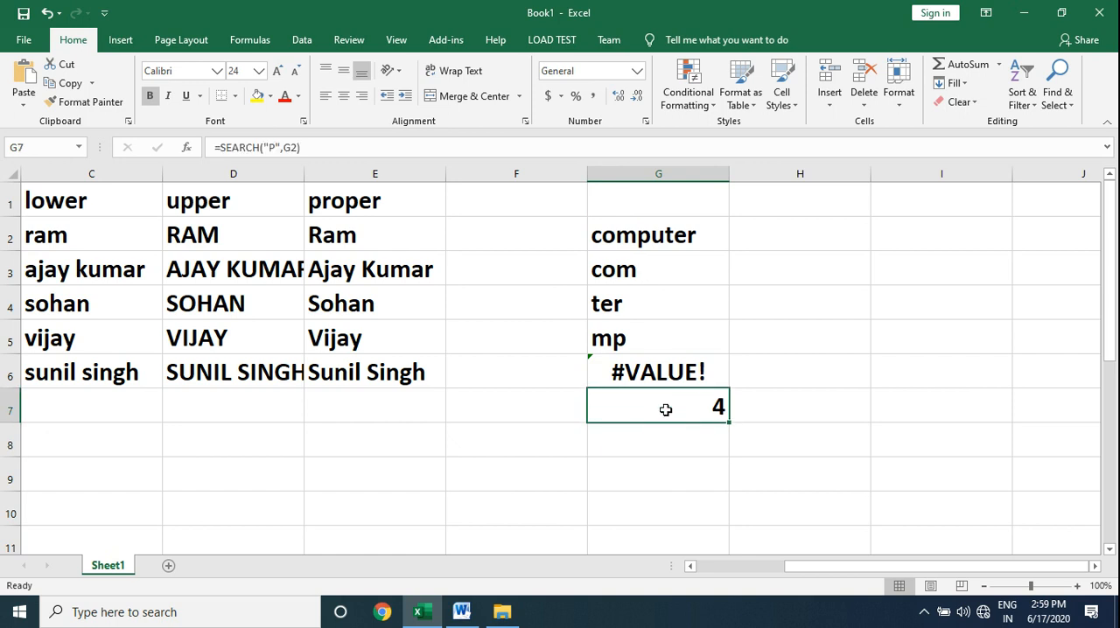
pyautogui.doubleClick(664, 408)
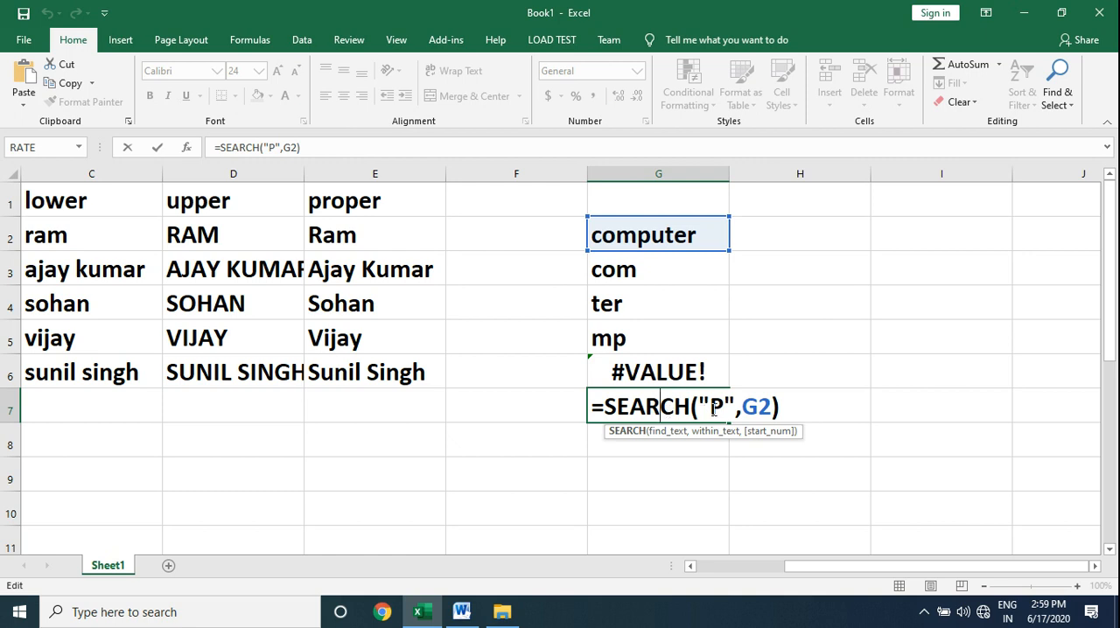
pyautogui.press('Return')
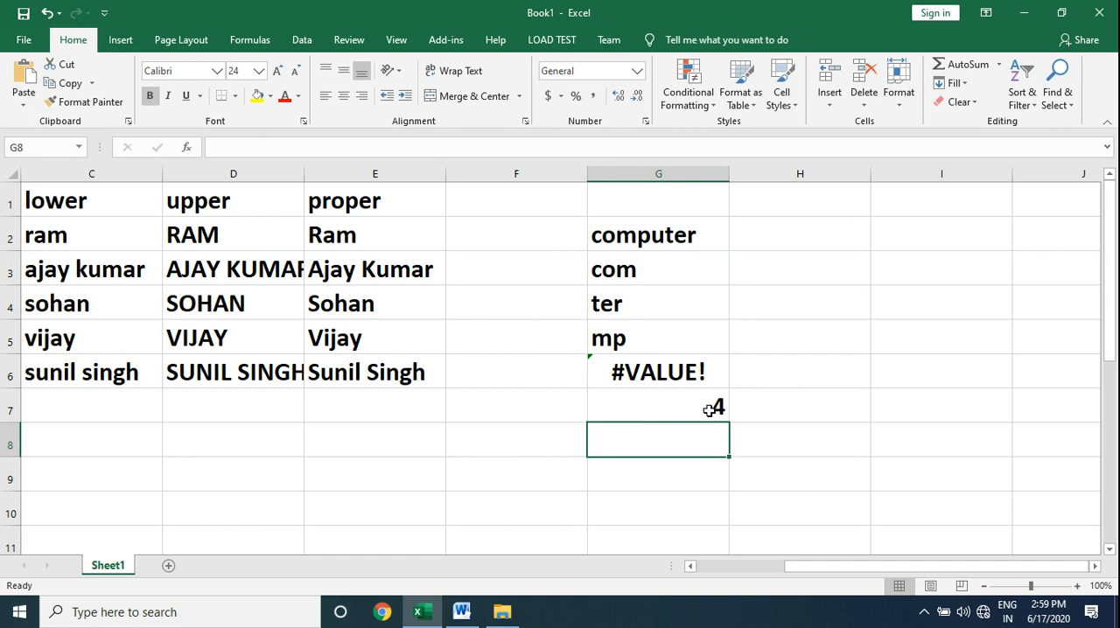
# Check the Word function list, and enter =REPLACE(G2,3,2,"a") in G8 of the Excel sheet to replace two characters from the third with a.
pyautogui.click(477, 608)
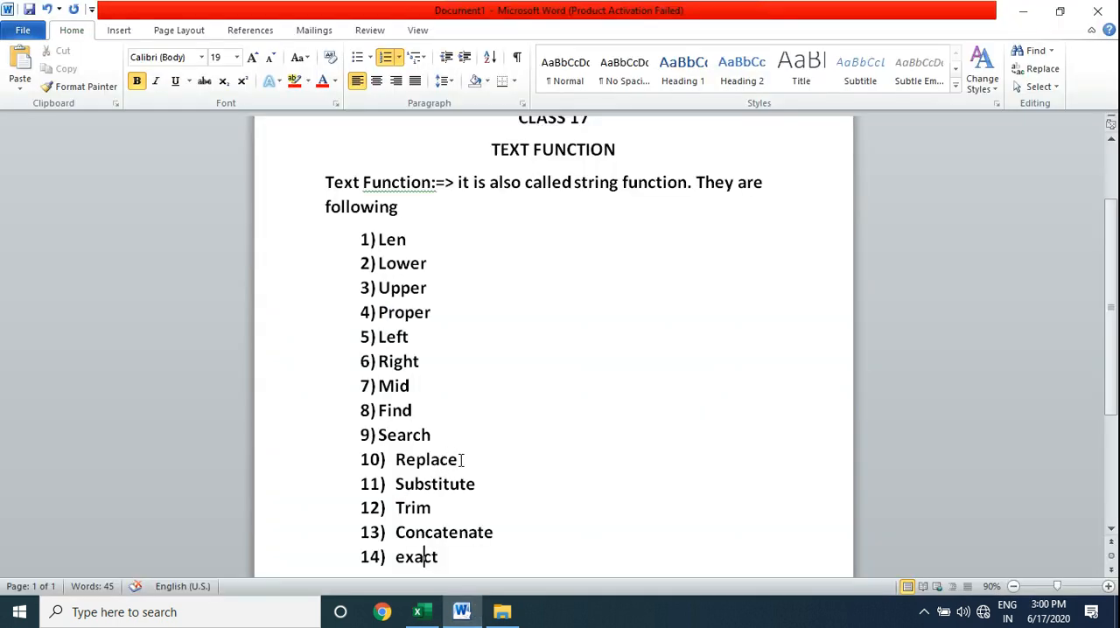
pyautogui.click(465, 619)
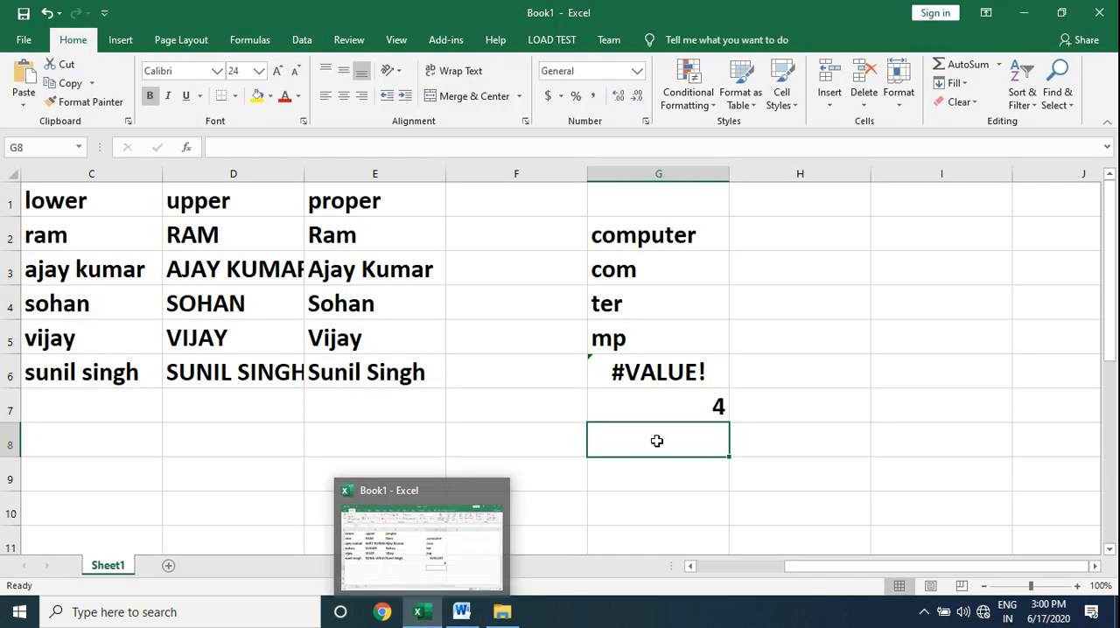
pyautogui.write('=repa')
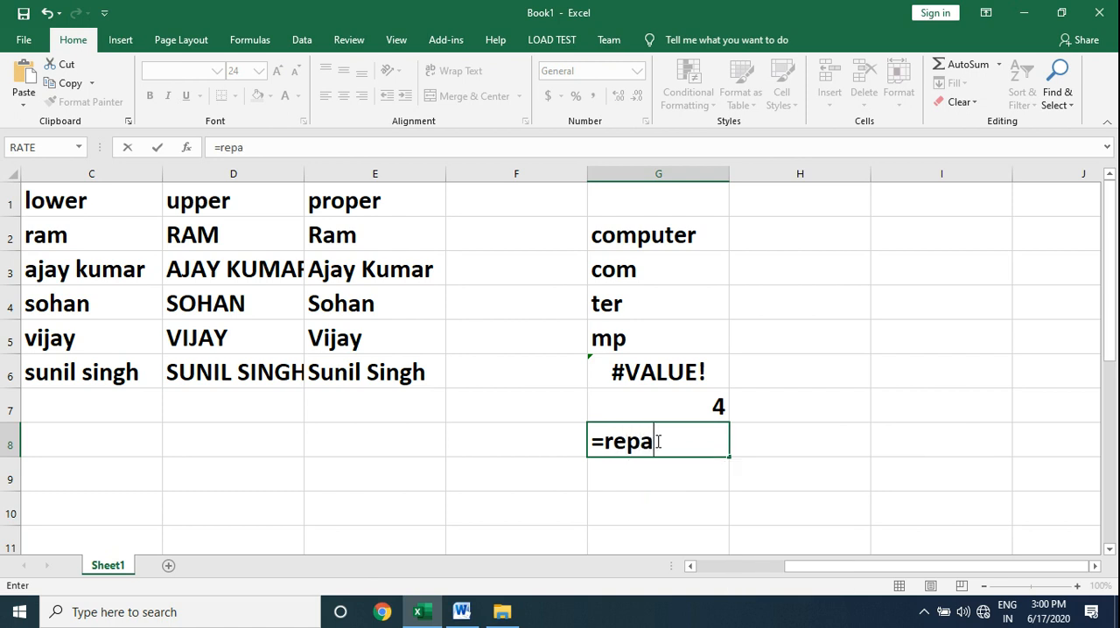
pyautogui.press('BackSpace')
pyautogui.write('lace')
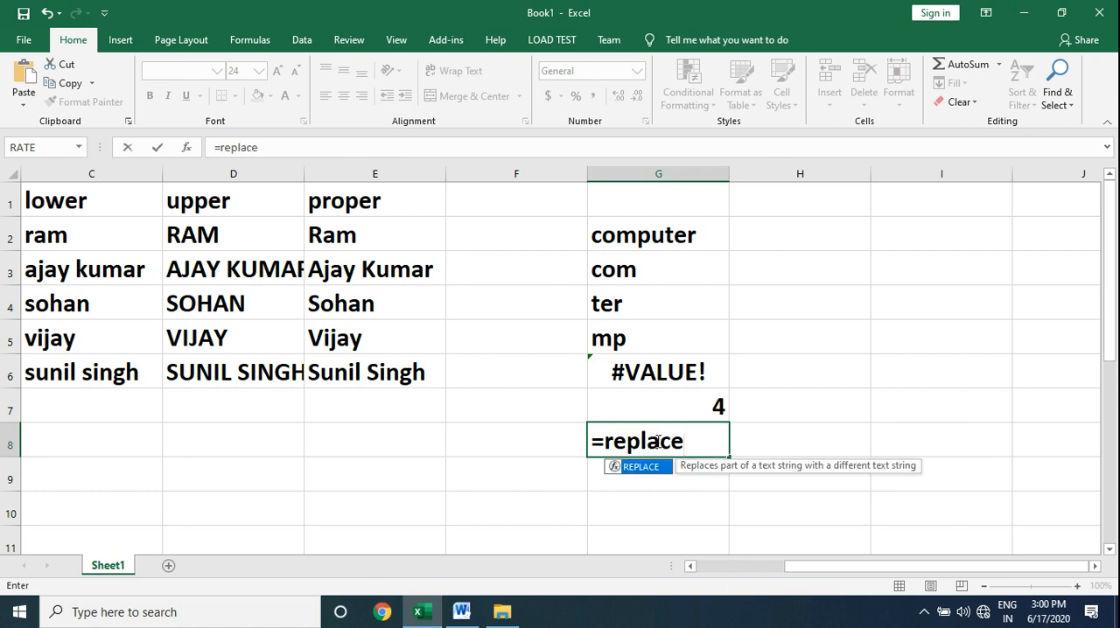
pyautogui.write('(')
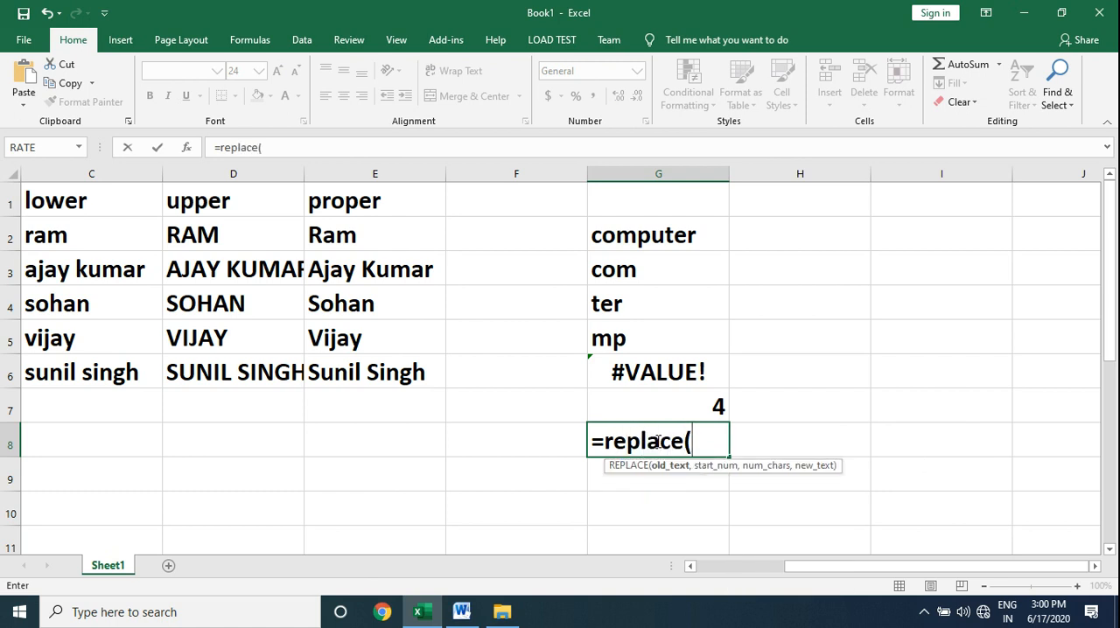
pyautogui.click(681, 237)
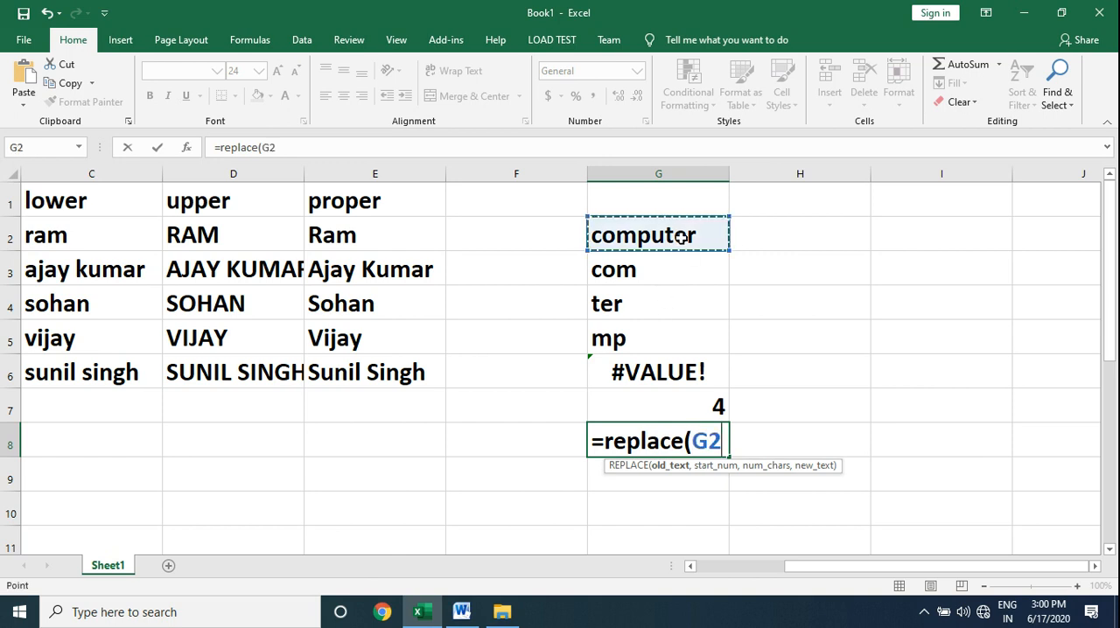
pyautogui.write(',')
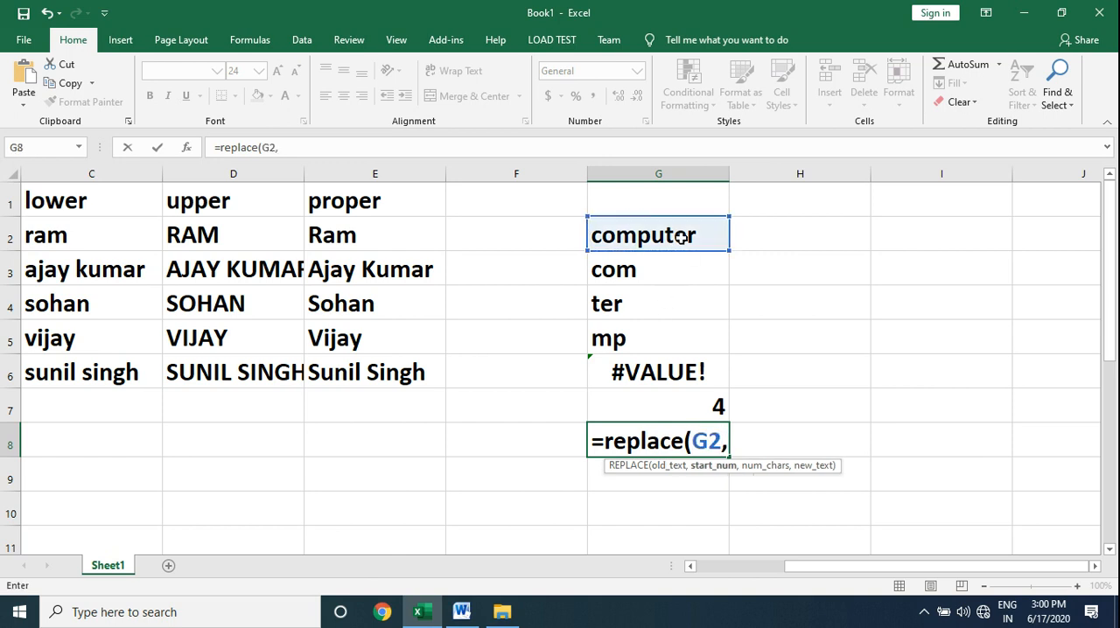
pyautogui.write('3,')
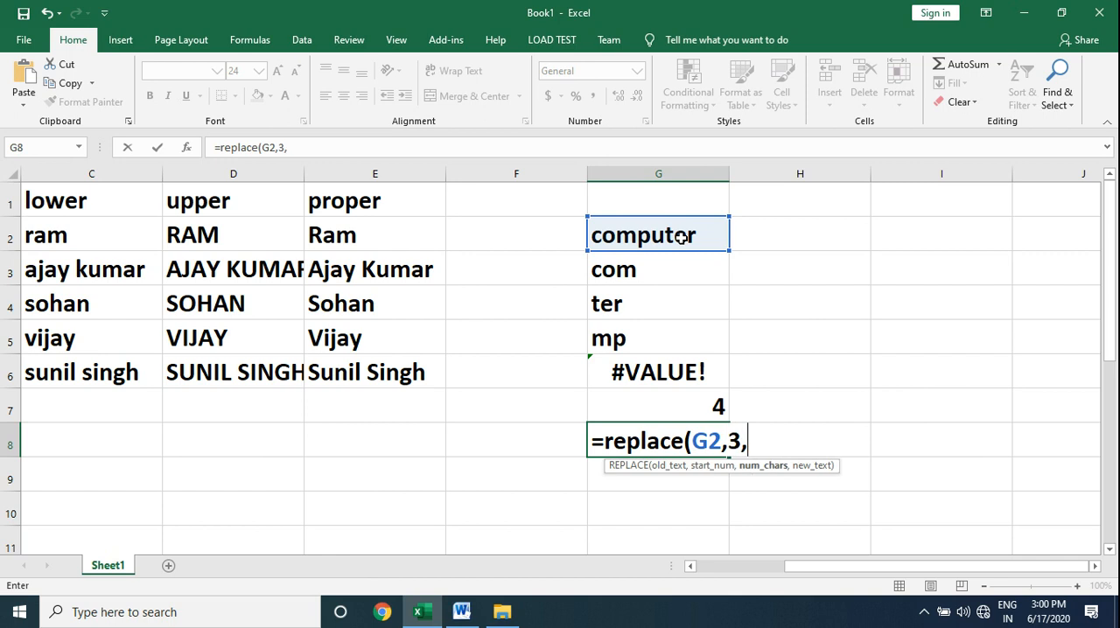
pyautogui.write('2,"a"')
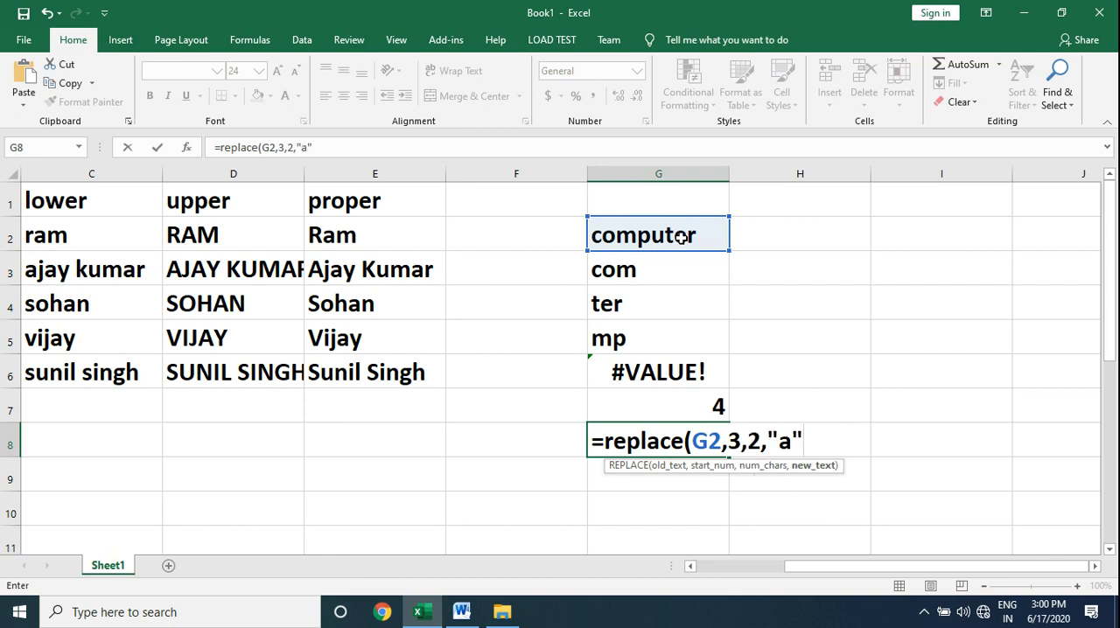
pyautogui.write(')')
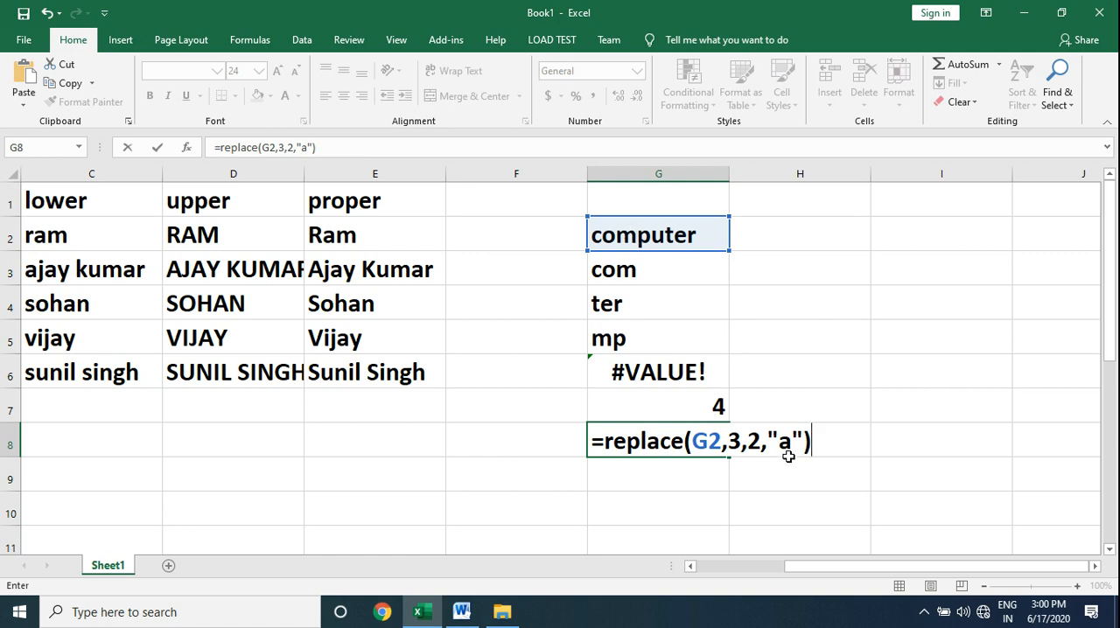
pyautogui.press('Return')
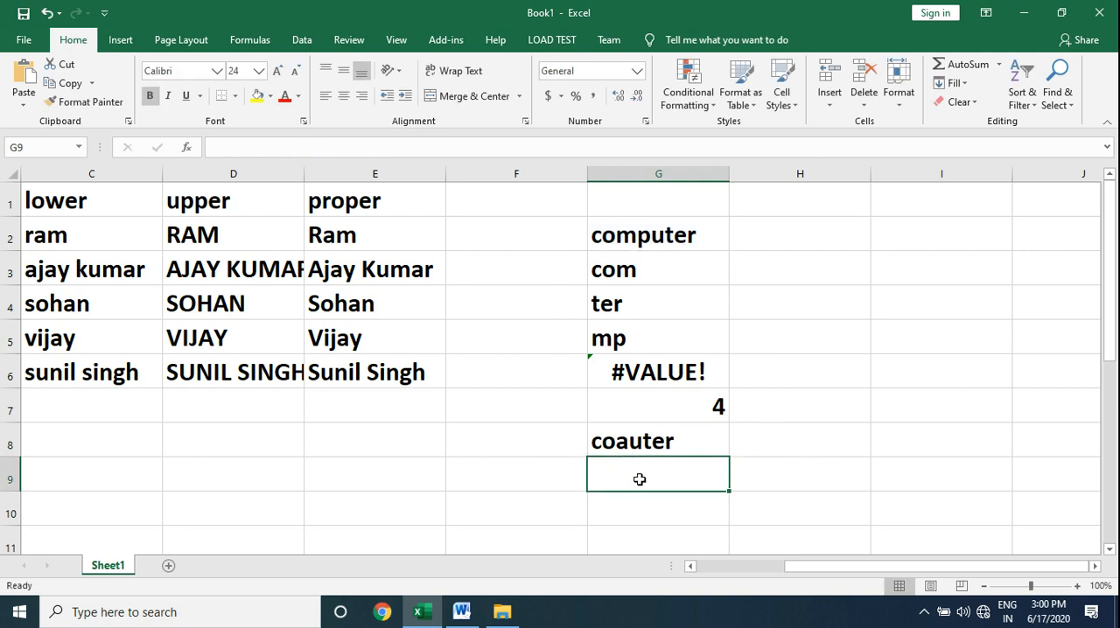
# Check the function list in the Word document, and enter =SUBSTITUTE(G2,"p","k") in G9 of the Excel sheet.
pyautogui.hotkey('alt', 'Tab')
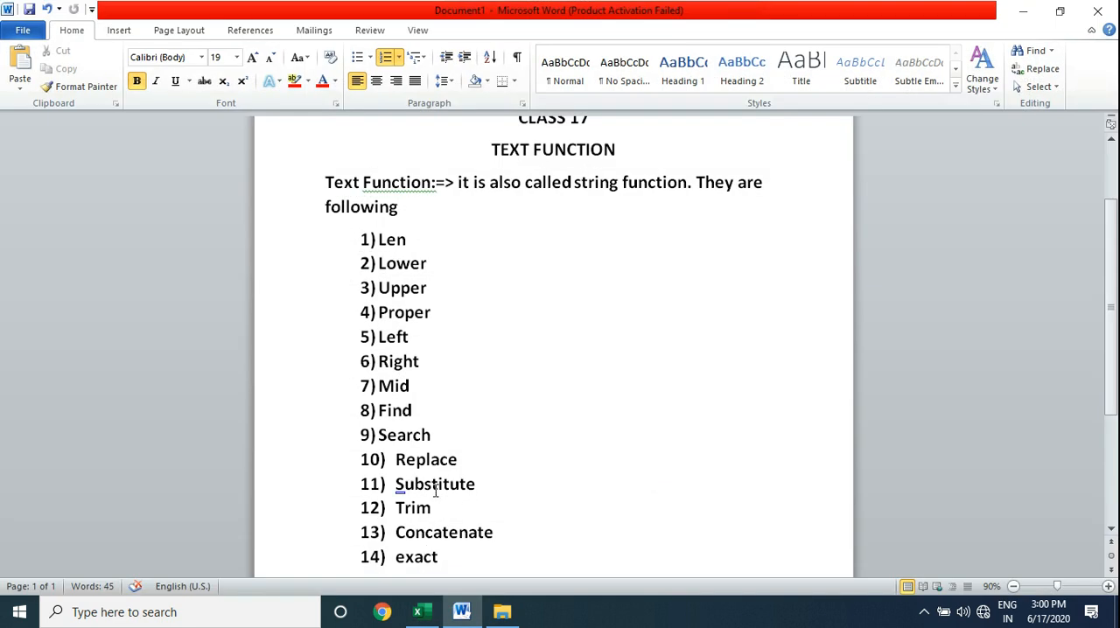
pyautogui.hotkey('alt', 'Tab')
pyautogui.write('=sub')
pyautogui.doubleClick(633, 500)
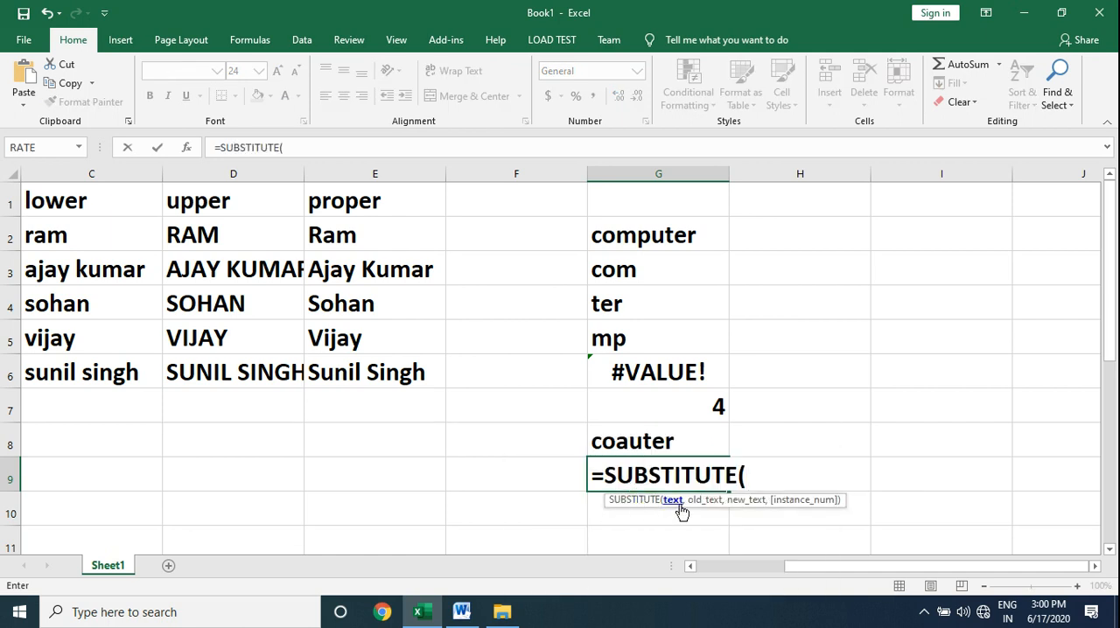
pyautogui.click(675, 234)
pyautogui.write(',')
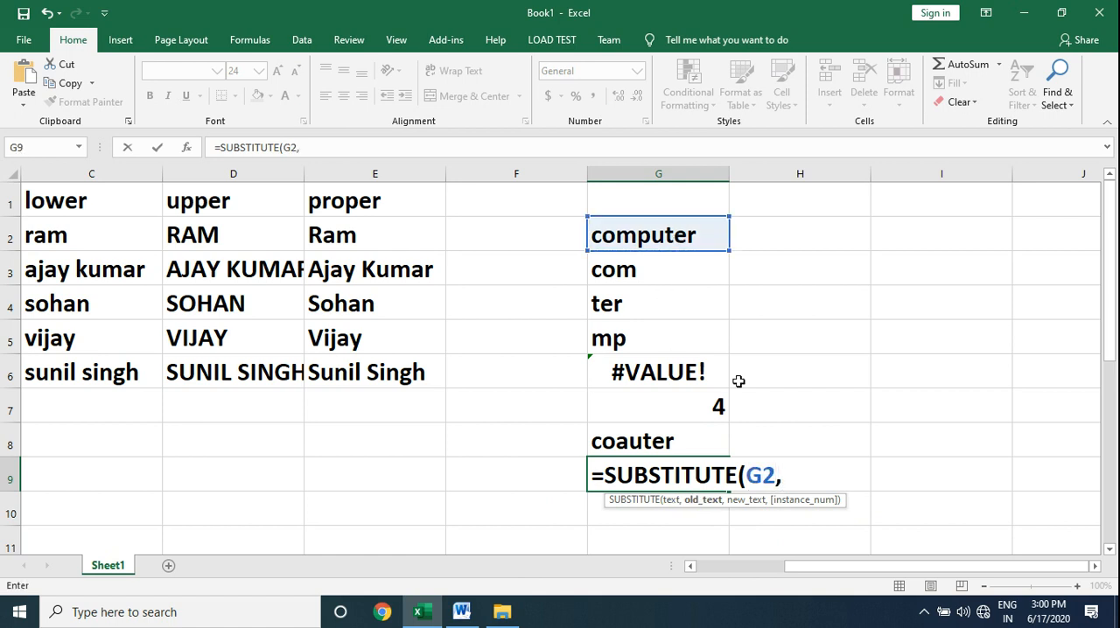
pyautogui.write('"p","')
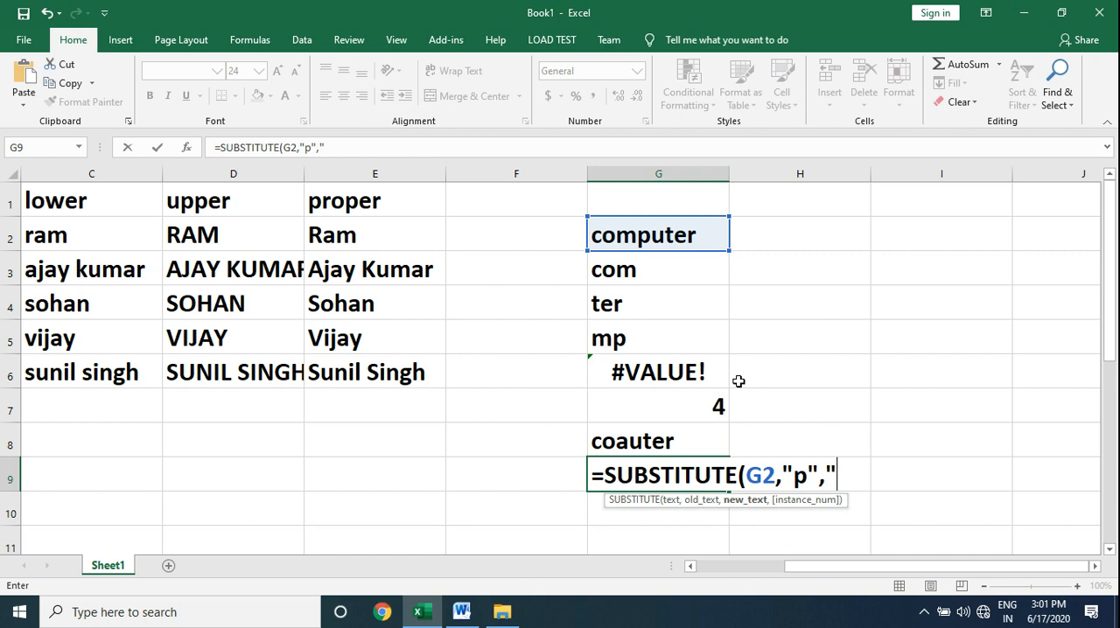
pyautogui.write('k")')
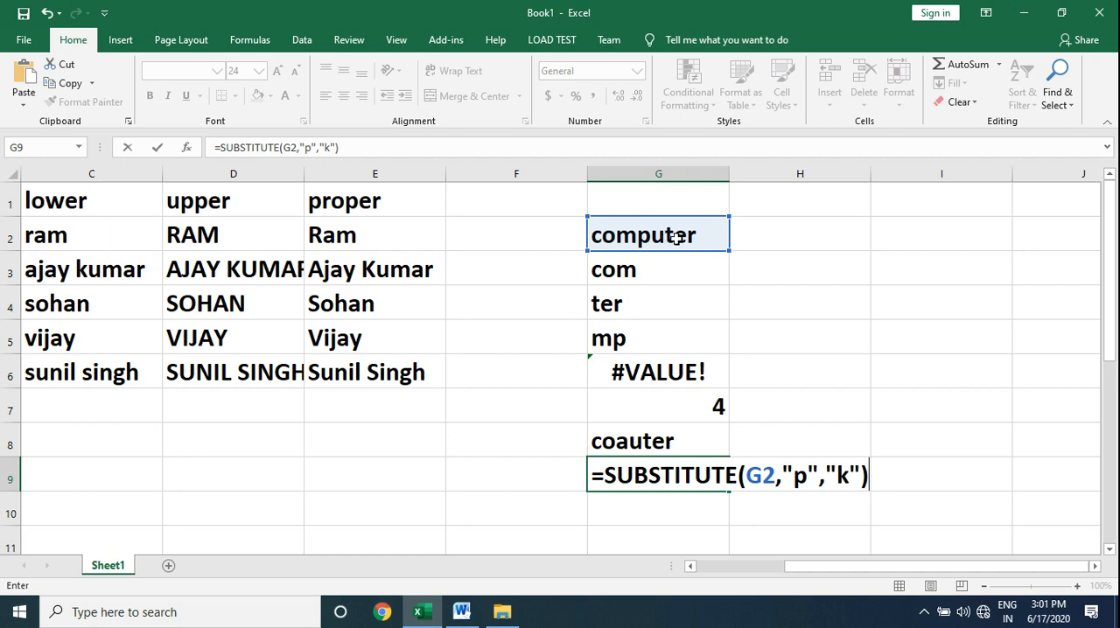
pyautogui.press('Return')
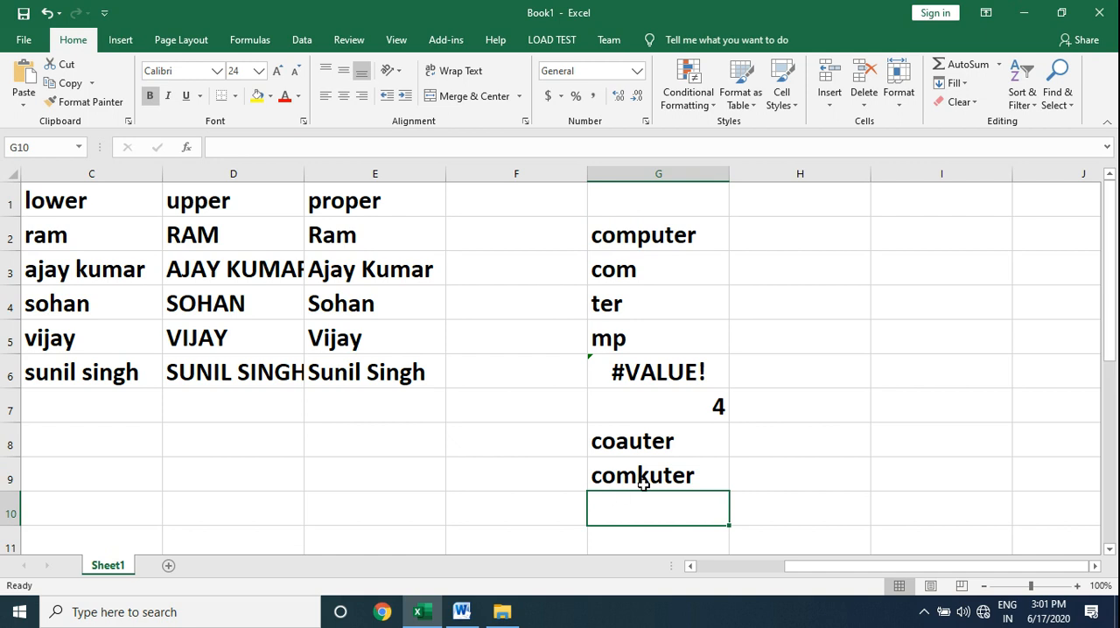
# Check the Word function list, and enter a TRIM formula in H2 of the Excel sheet on the quoted text india with leading spaces.
pyautogui.click(464, 614)
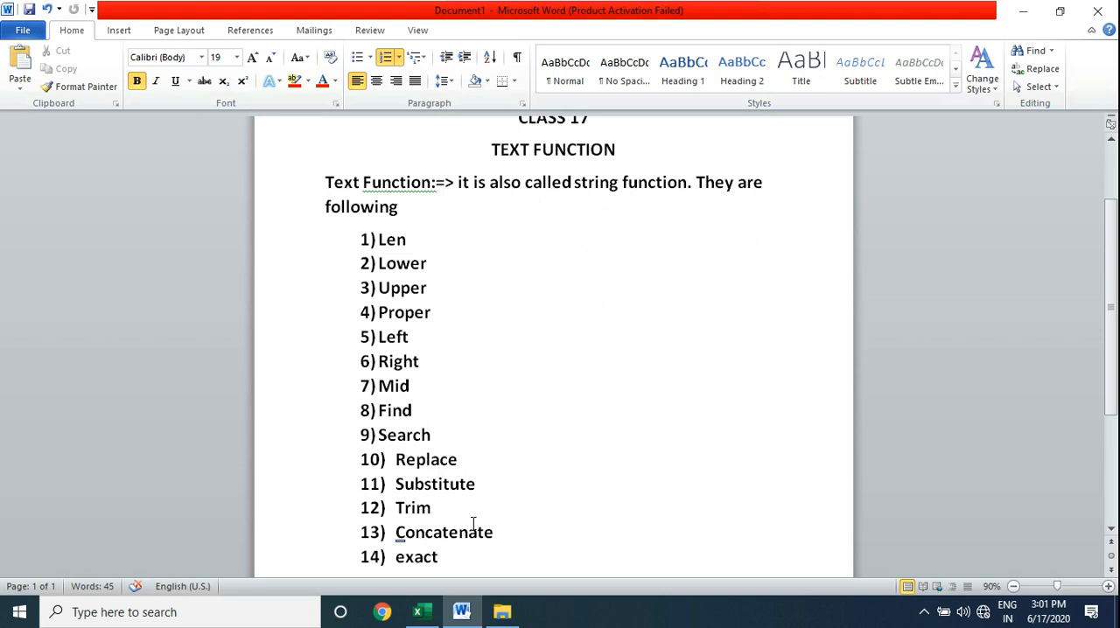
pyautogui.click(417, 612)
pyautogui.click(786, 232)
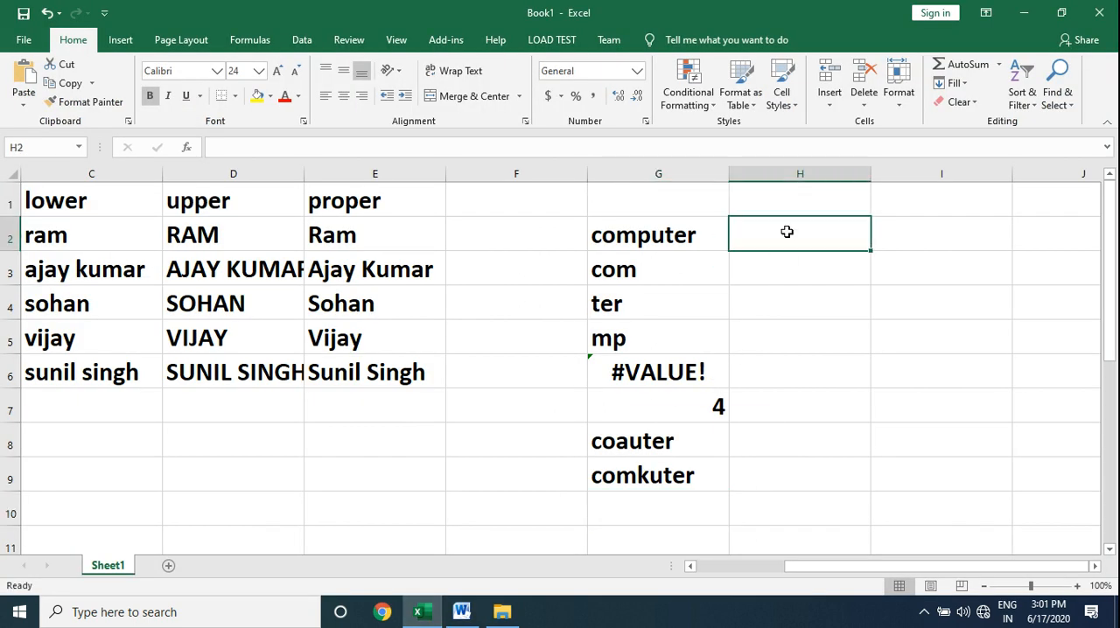
pyautogui.write('=')
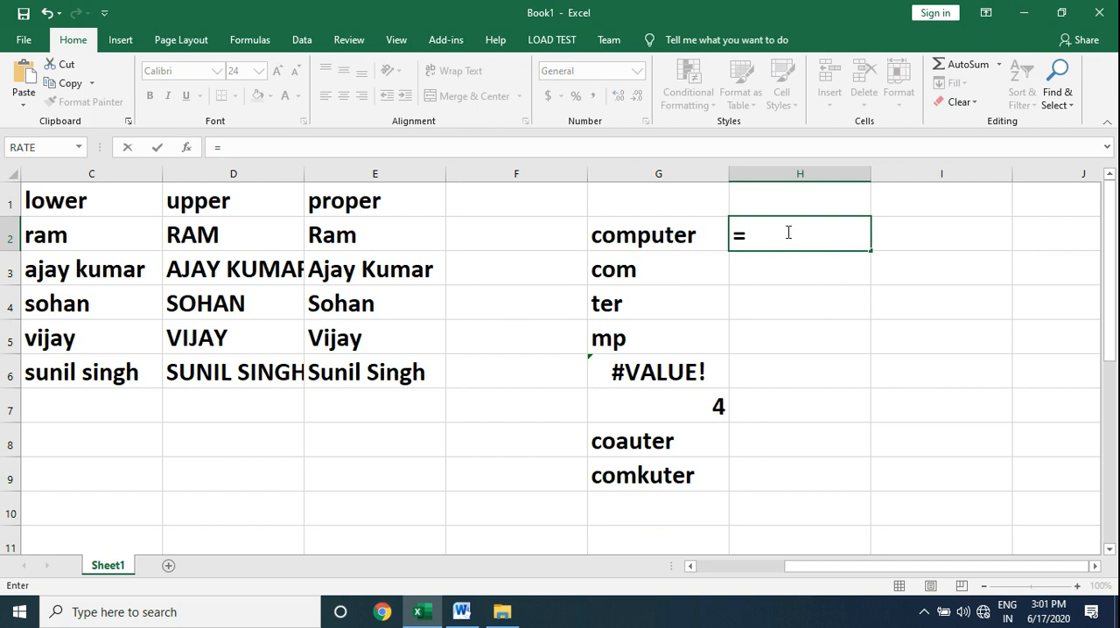
pyautogui.write('trim(')
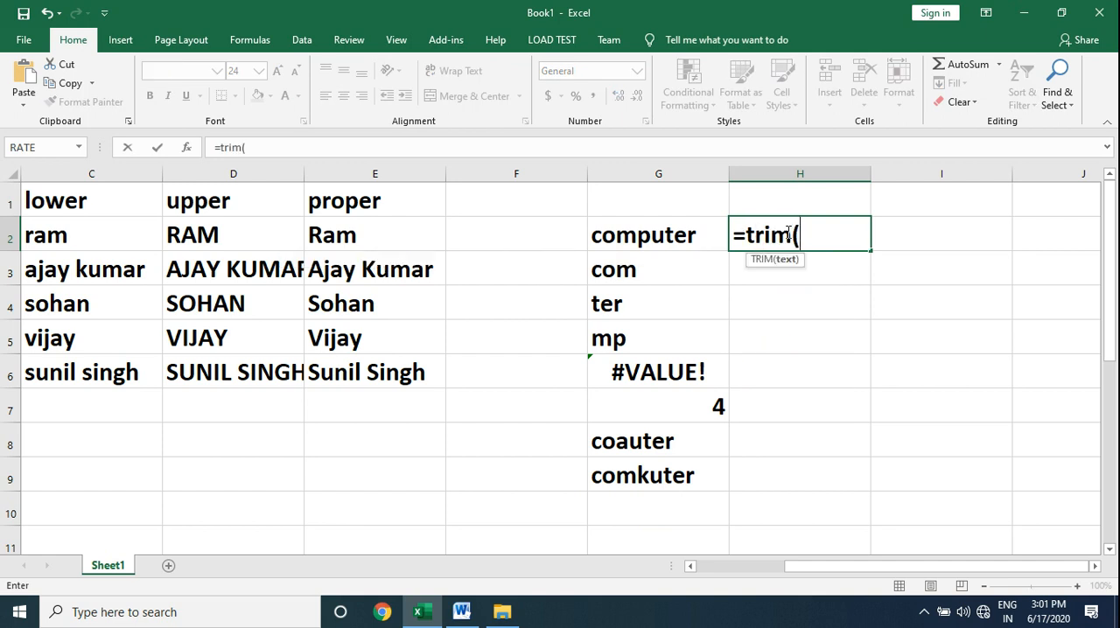
pyautogui.write('"   india")')
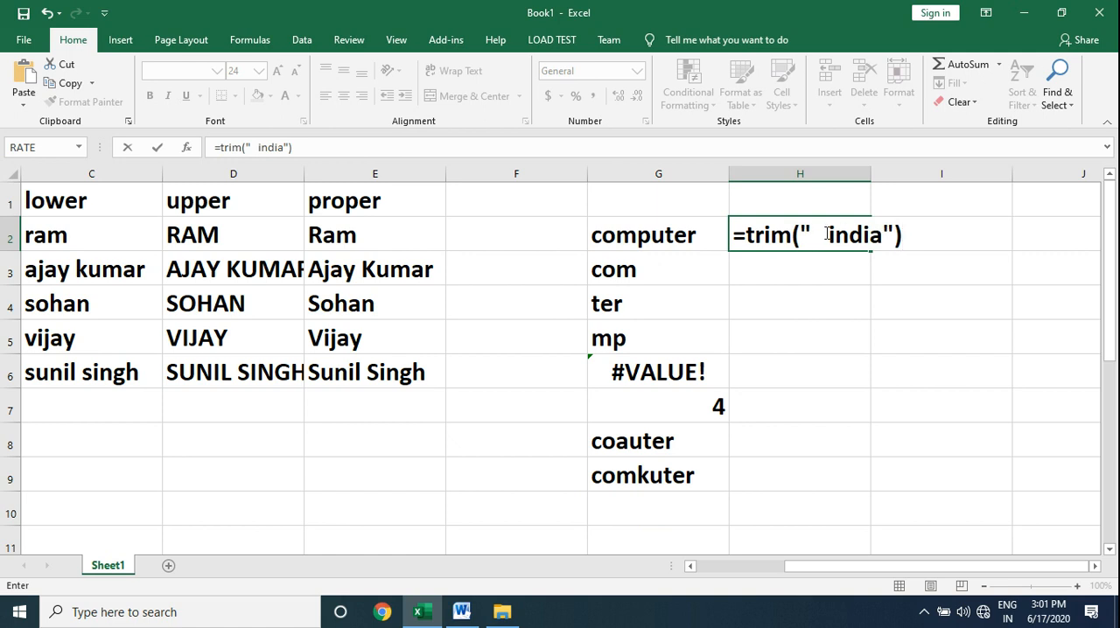
pyautogui.press('Return')
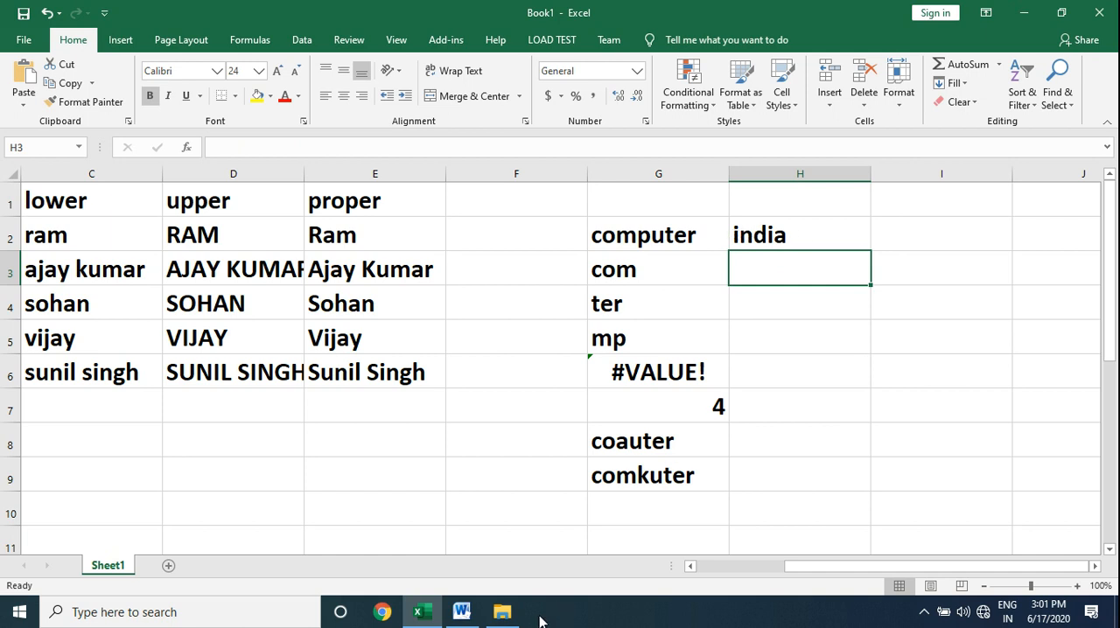
# Check the Word function list, and enter a CONCATENATE formula in H3 of the Excel sheet joining a quoted lowercase first name and surname.
pyautogui.click(460, 613)
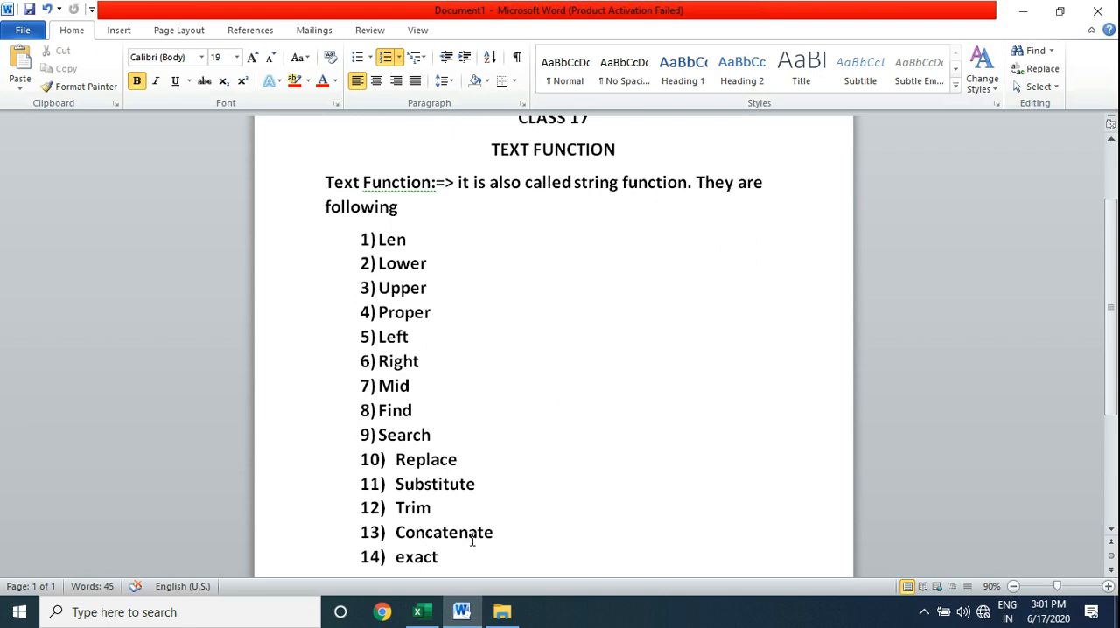
pyautogui.click(423, 621)
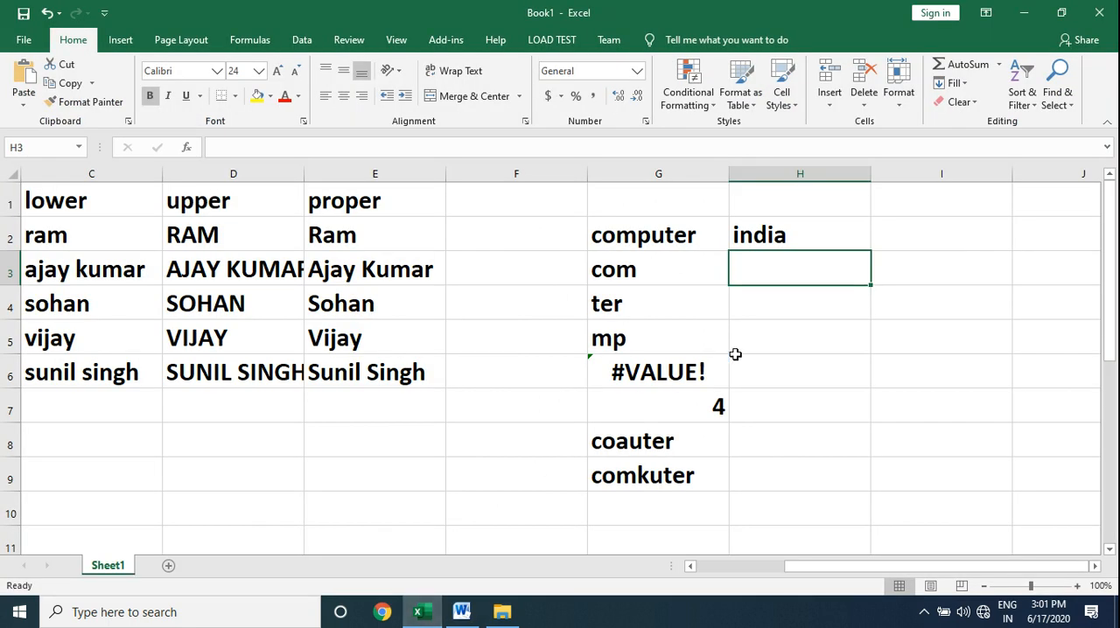
pyautogui.write('=conc')
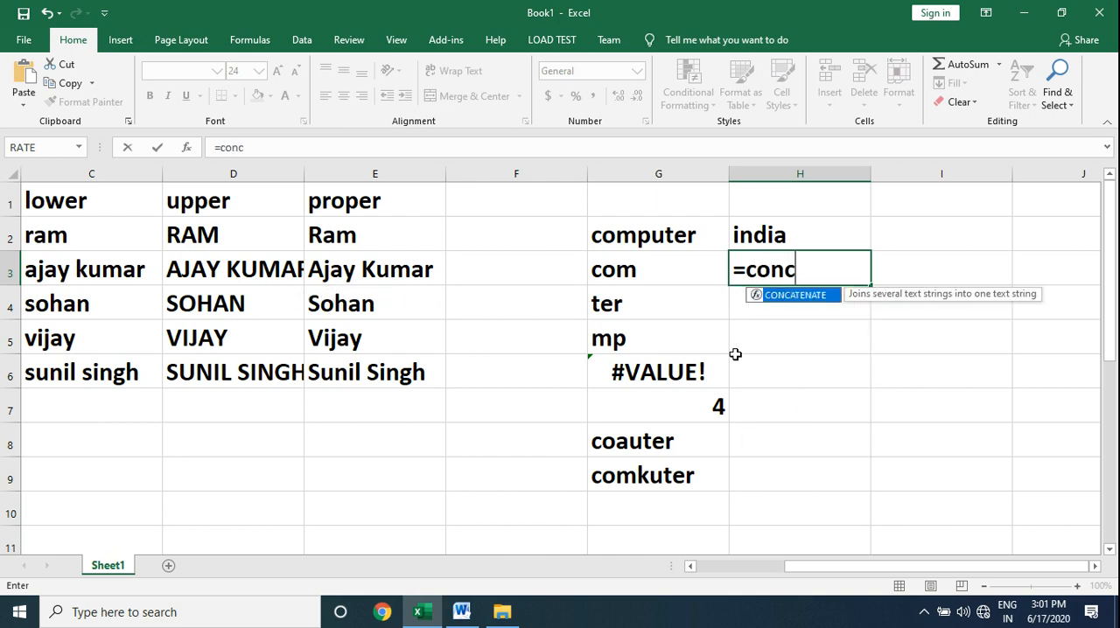
pyautogui.write('atenate')
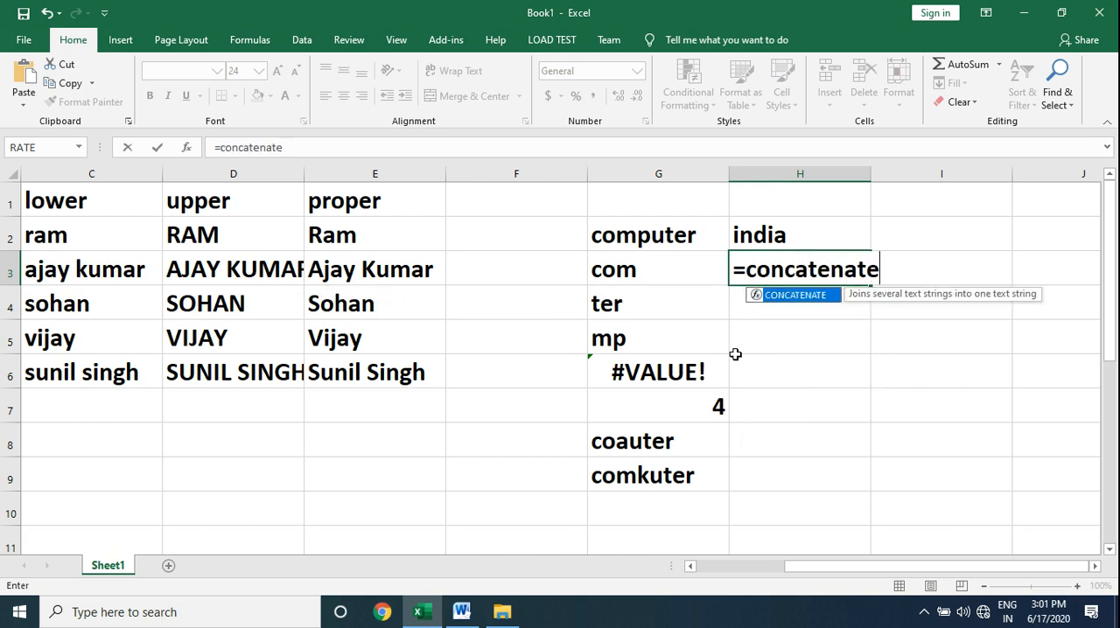
pyautogui.write('(')
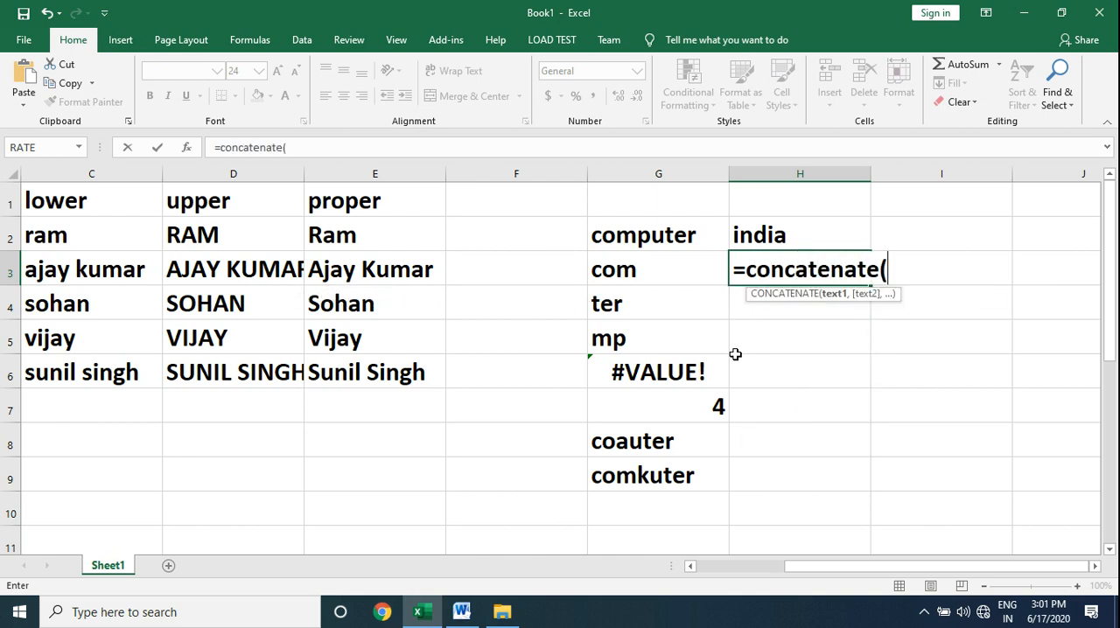
pyautogui.write('"ram","')
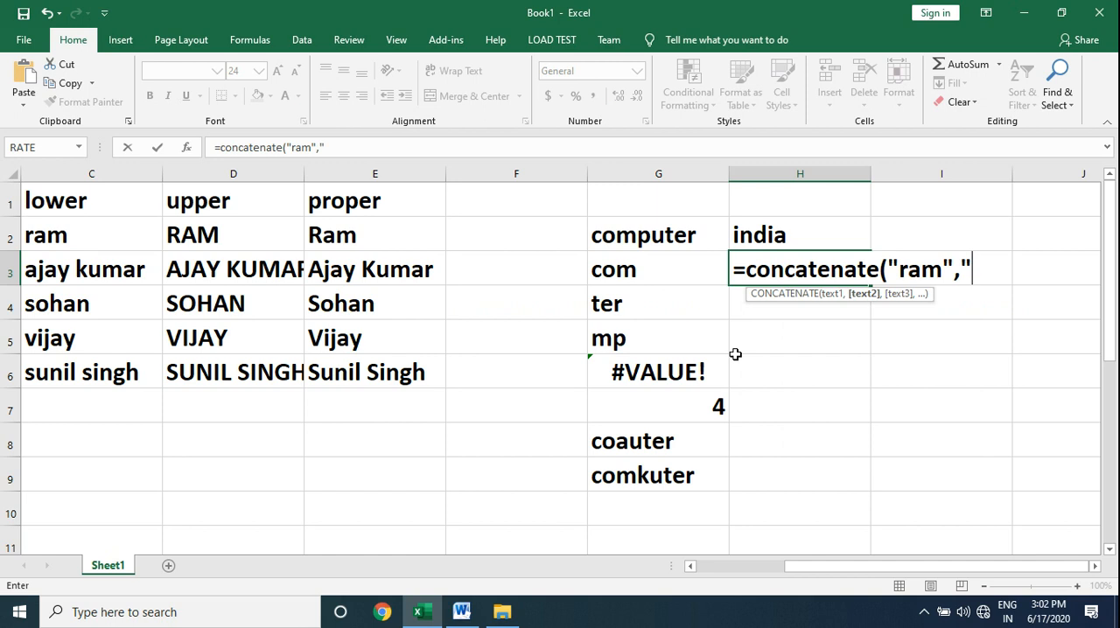
pyautogui.write('kuma')
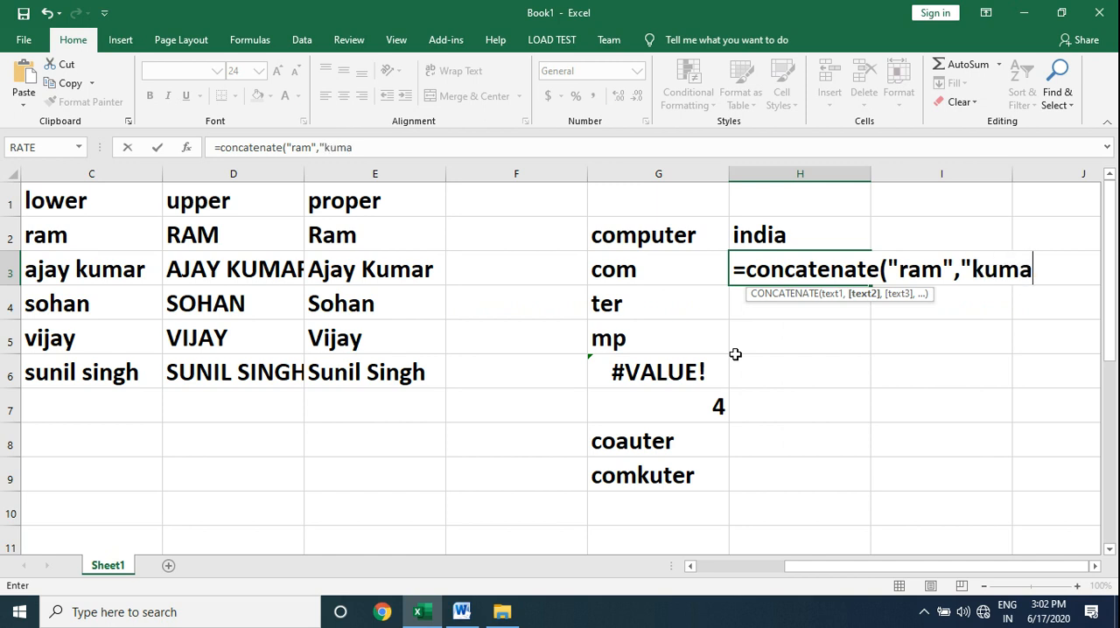
pyautogui.write('r")')
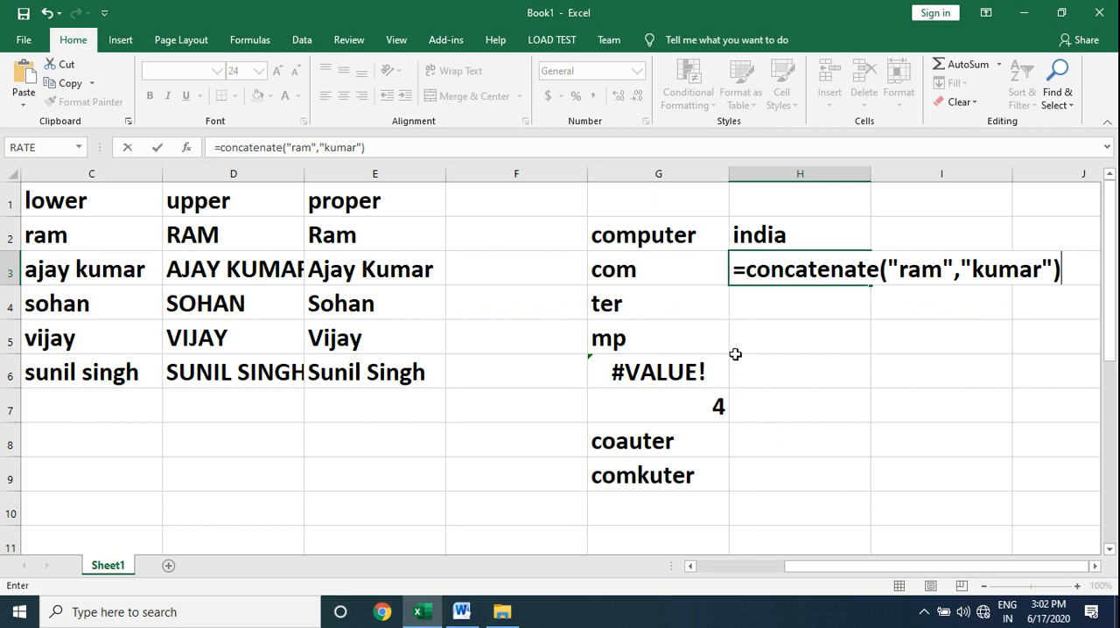
pyautogui.press('Return')
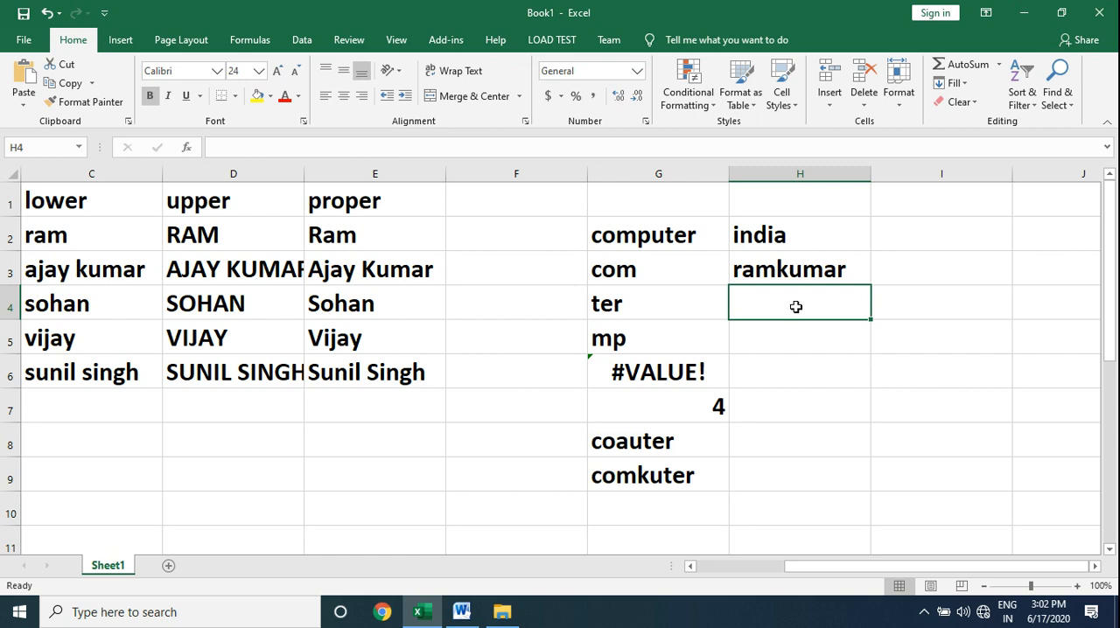
# Enter a CONCATENATE formula in H4 joining the same first name and surname with a quoted space " " between them.
pyautogui.write('=con')
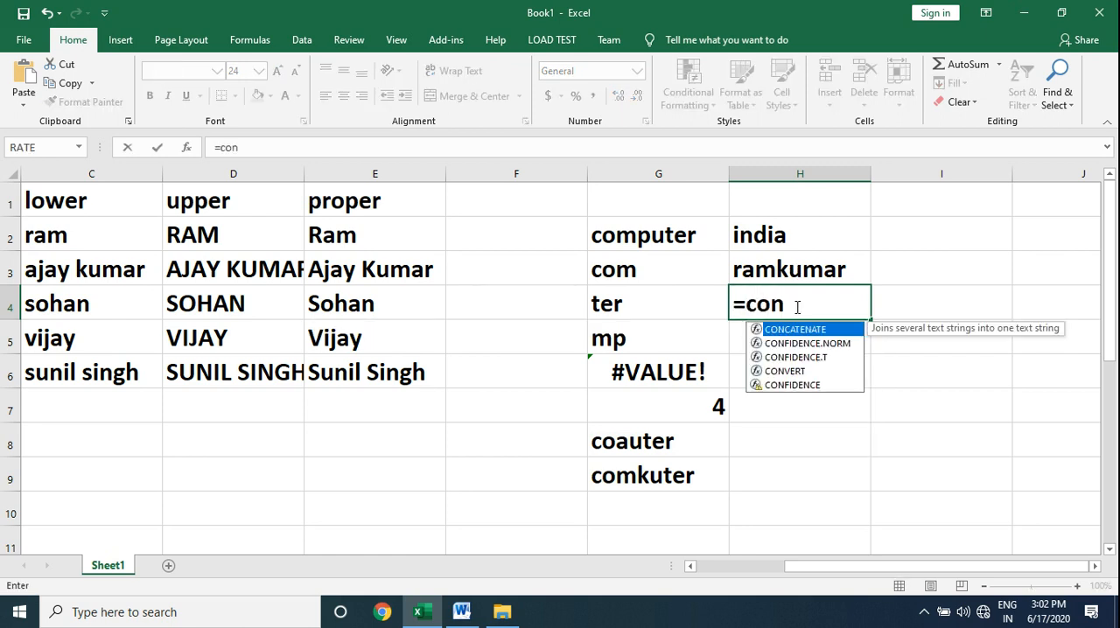
pyautogui.press('Tab')
pyautogui.write('"')
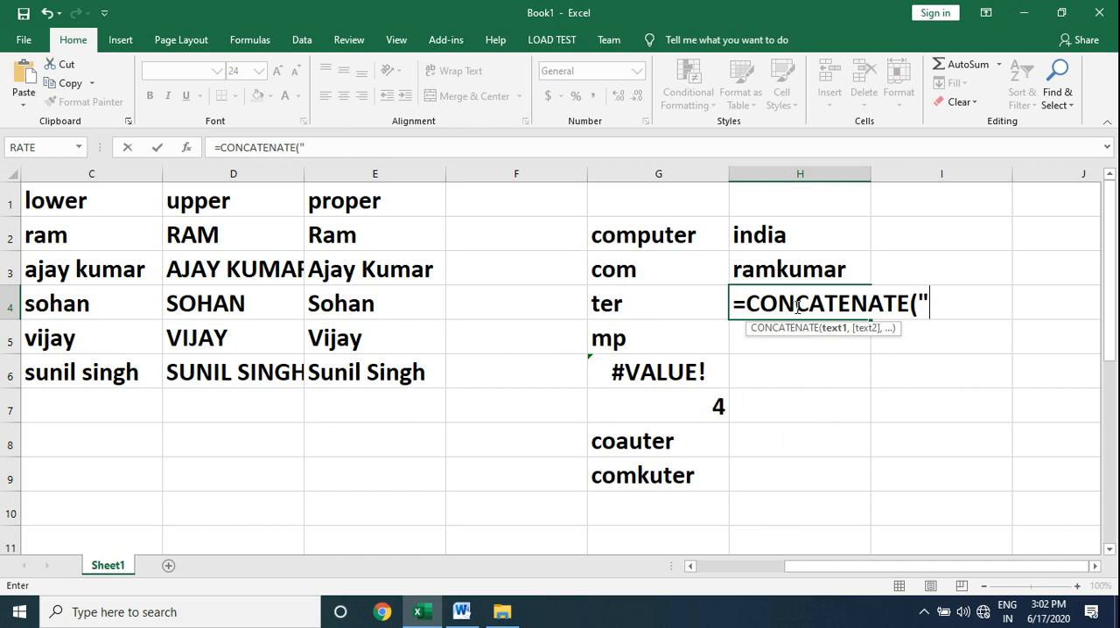
pyautogui.write('ram"')
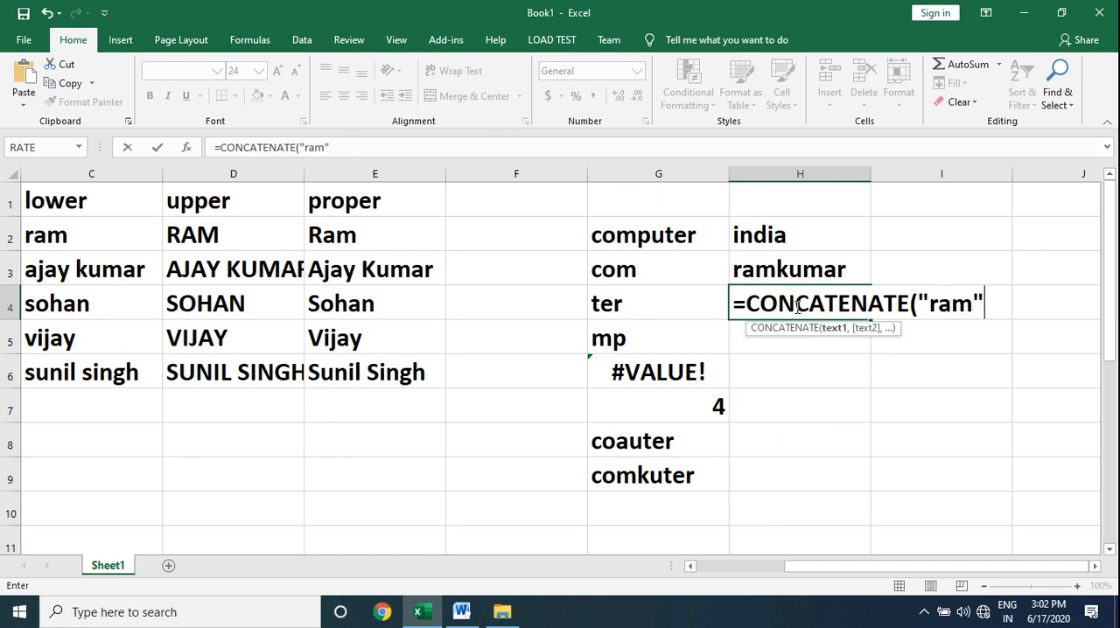
pyautogui.write('," "')
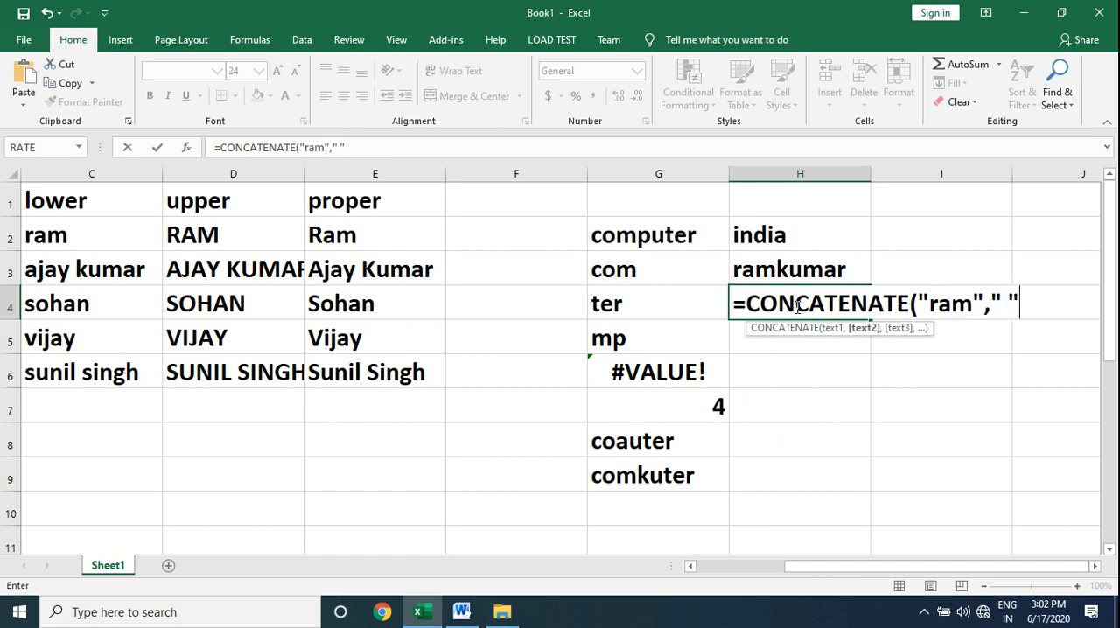
pyautogui.write(',"kuma')
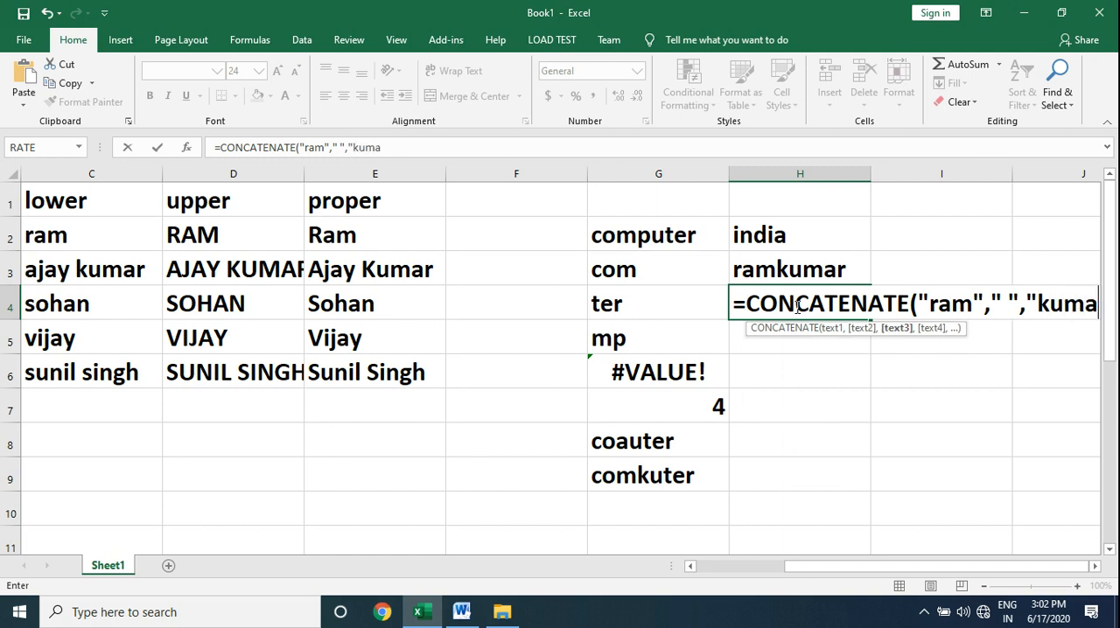
pyautogui.write('r')
pyautogui.write('")')
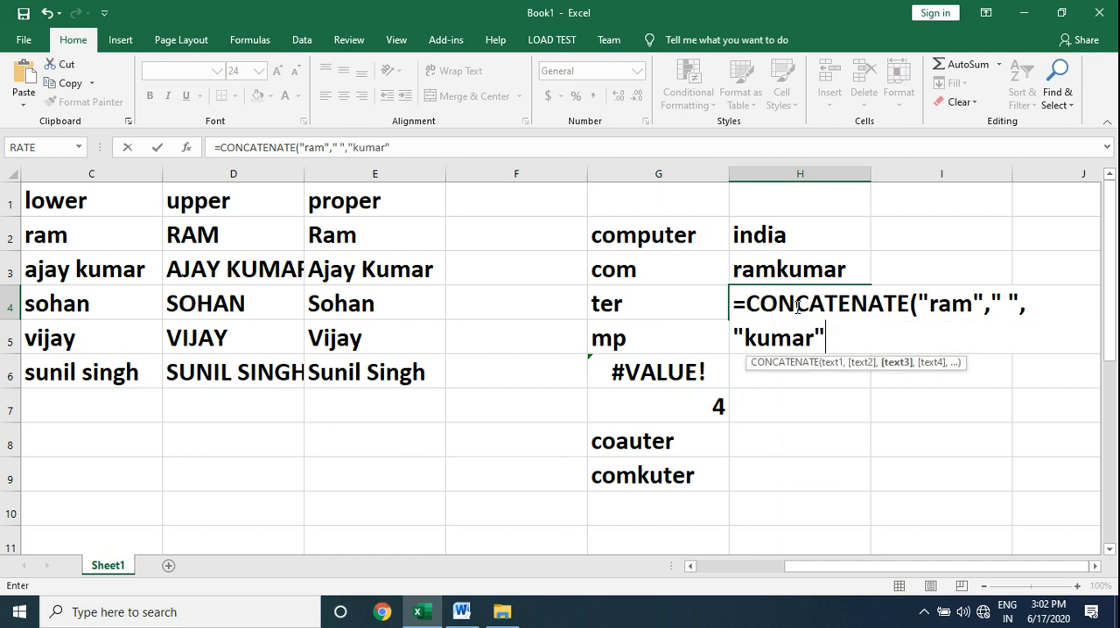
pyautogui.press('Return')
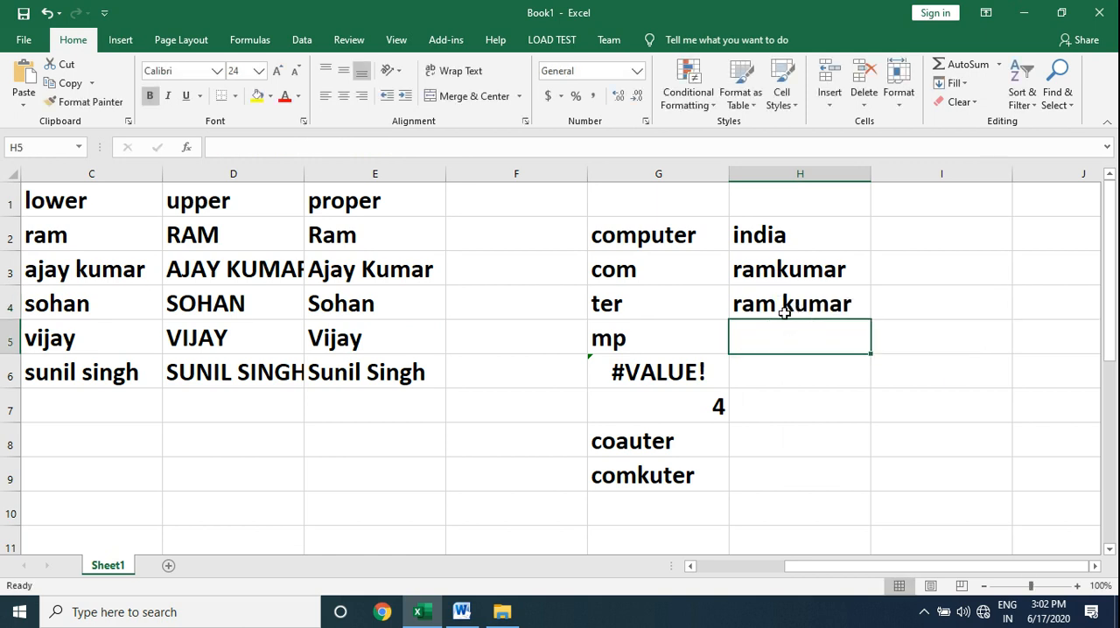
# Check the Word function list, and enter =EXACT("india","india") in H5 of the Excel sheet to compare the two texts.
pyautogui.click(463, 610)
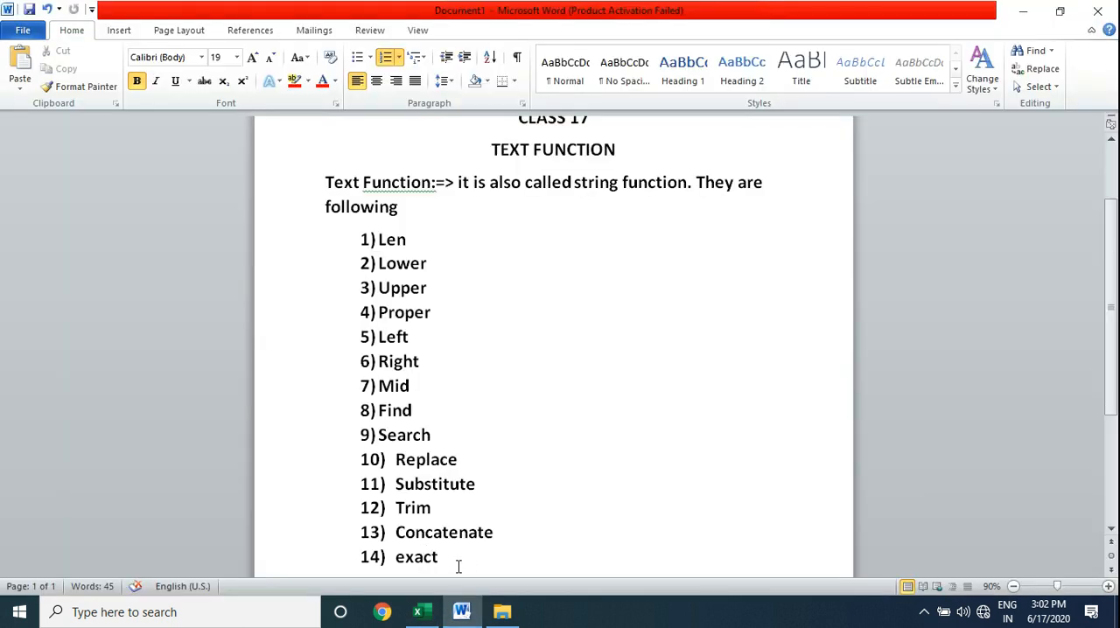
pyautogui.hotkey('alt', 'Tab')
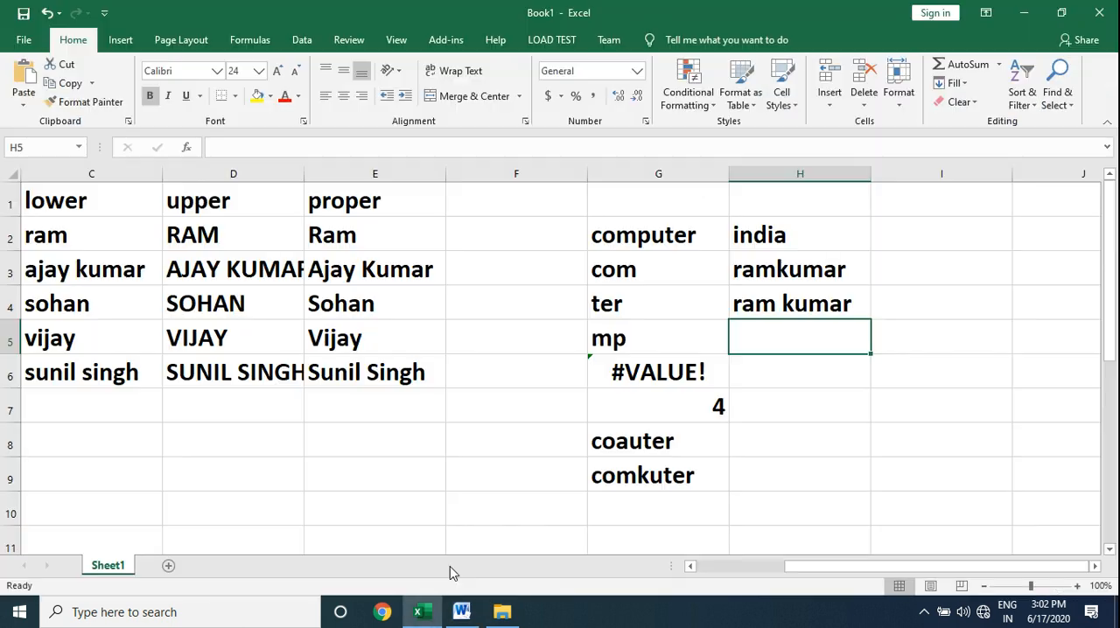
pyautogui.write('=exact')
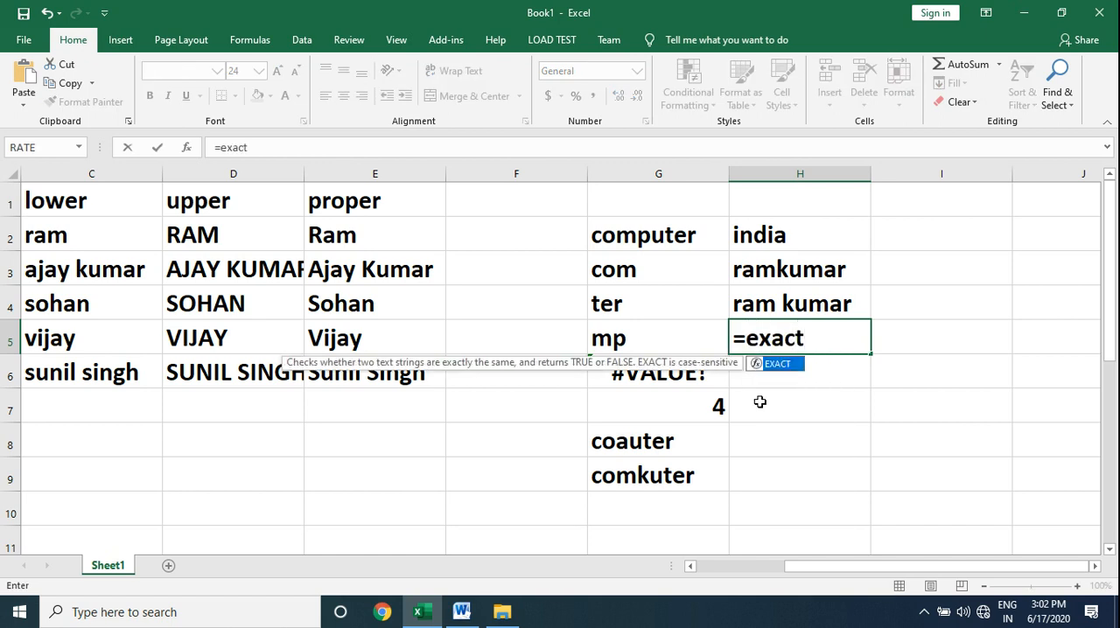
pyautogui.write('("india')
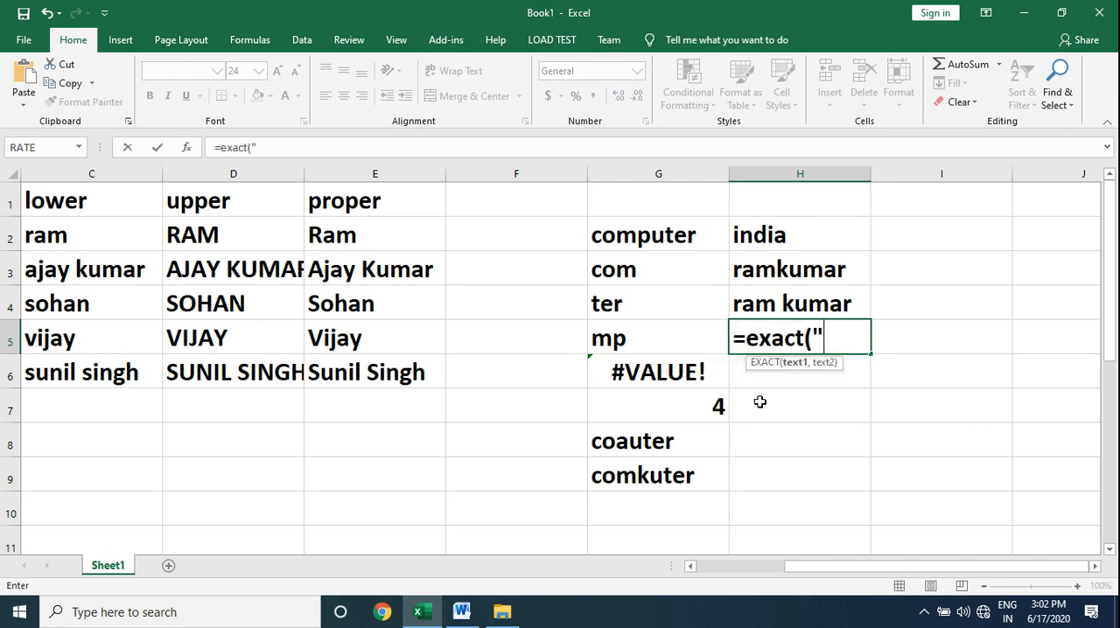
pyautogui.write('","indi')
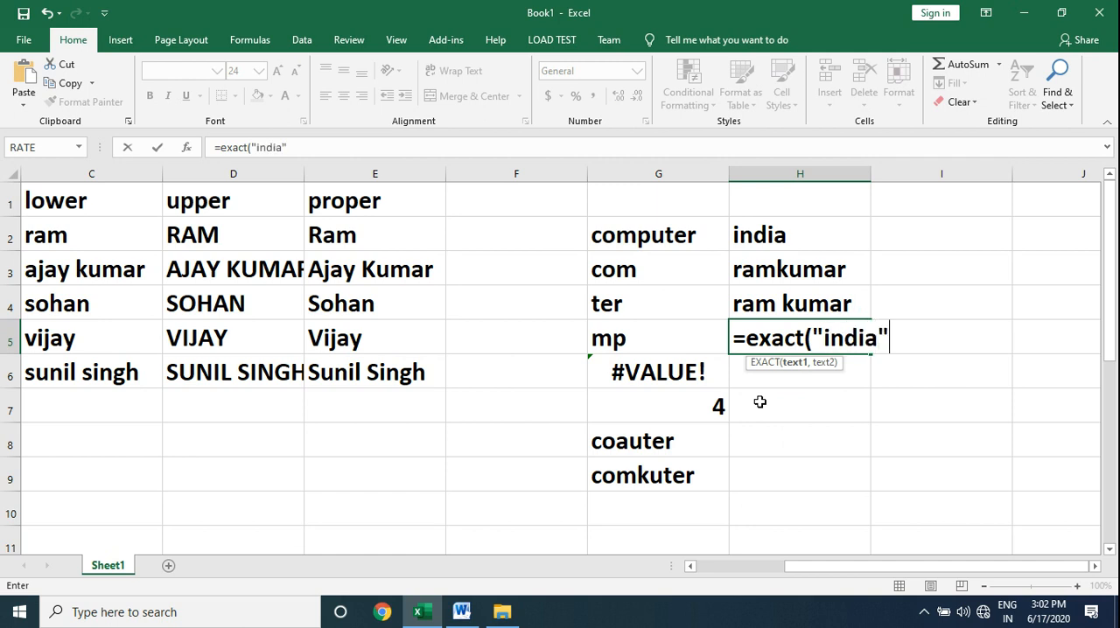
pyautogui.write('a")')
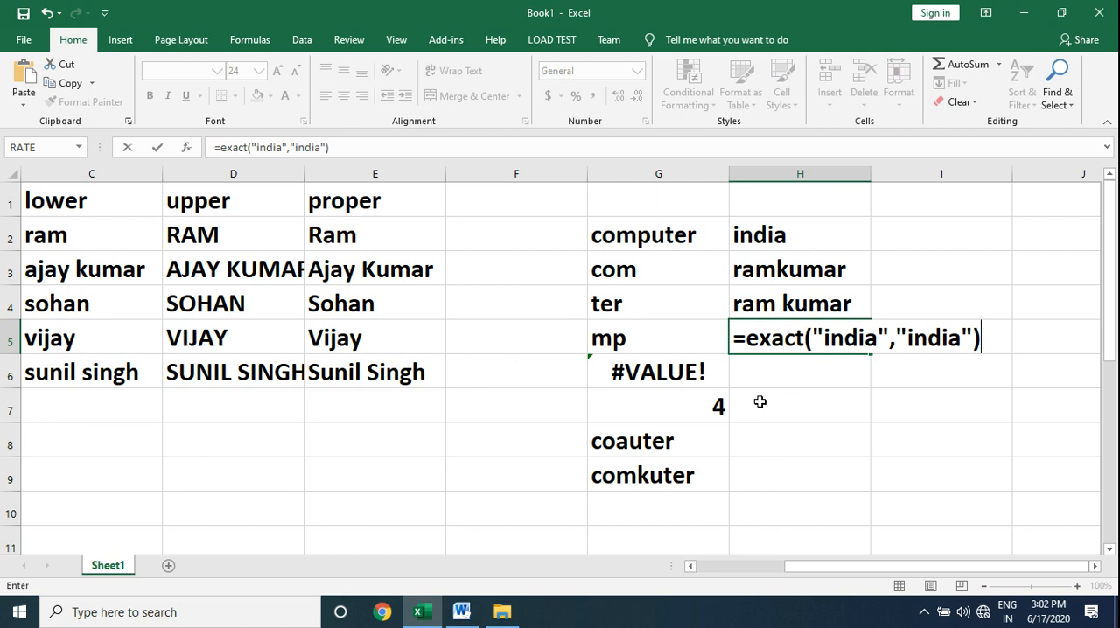
pyautogui.press('Return')
# Review the EXACT formula in H5 that compares the two quoted texts, leaving its arguments as entered.
pyautogui.press('Up')
pyautogui.press('F2')
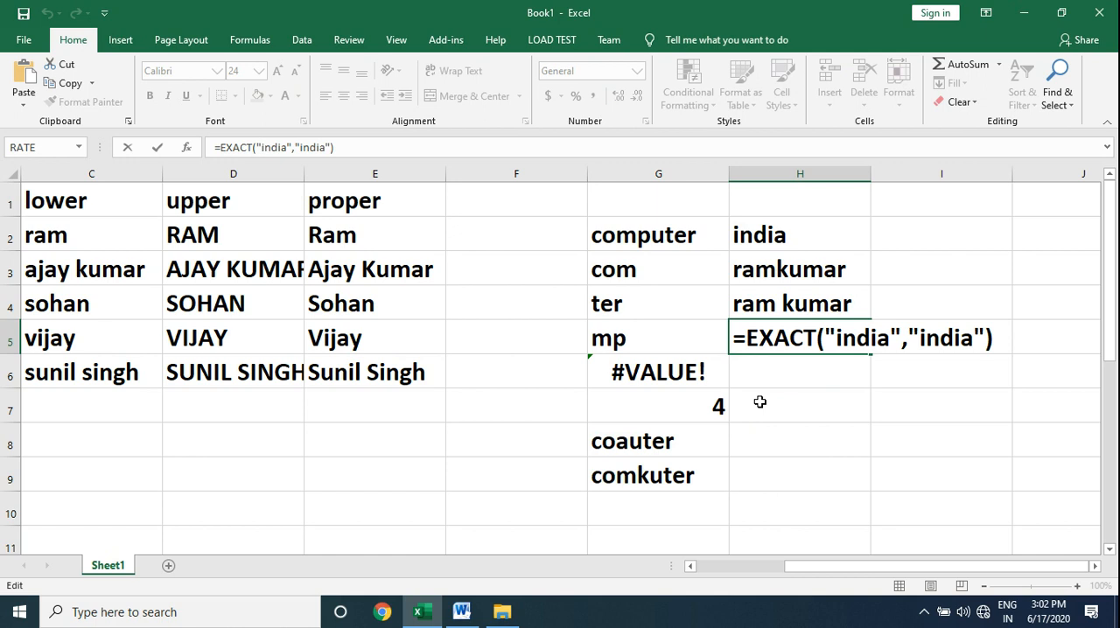
pyautogui.press('Return')
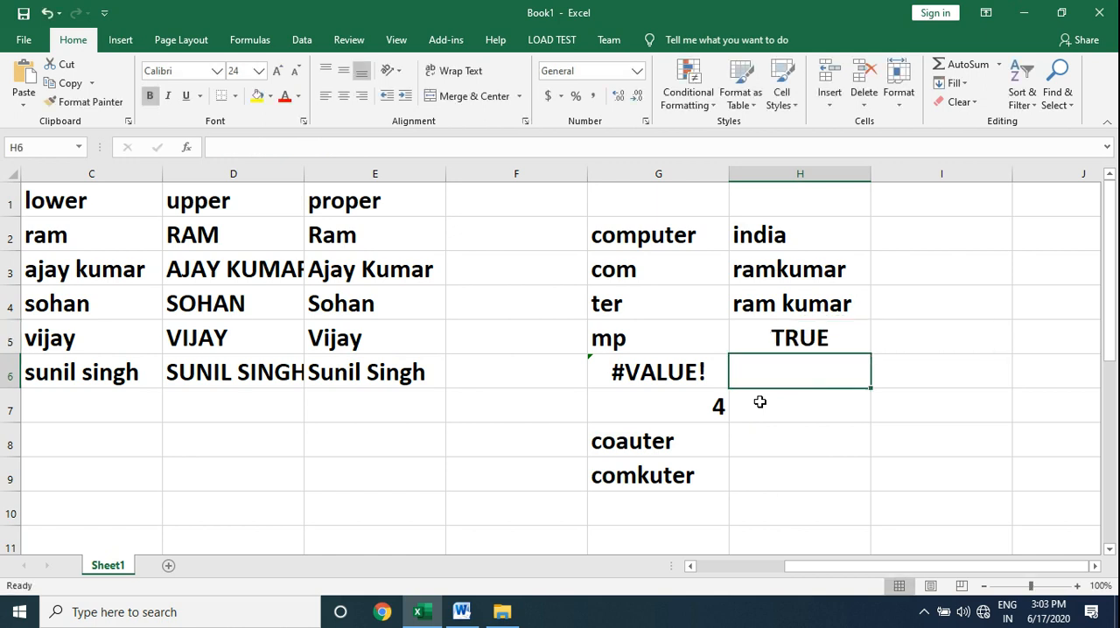
# Change the second text of the EXACT formula in H5 to "indiay".
pyautogui.press('Up')
pyautogui.press('F2')
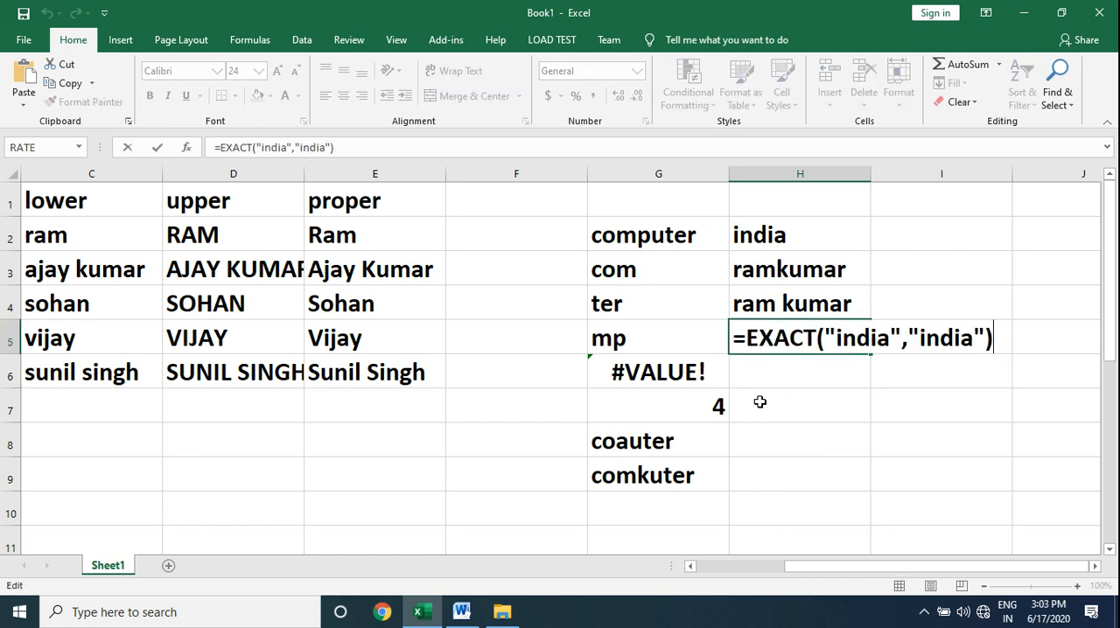
pyautogui.press('Left')
pyautogui.press('Left')
pyautogui.write('y')
pyautogui.press('Return')
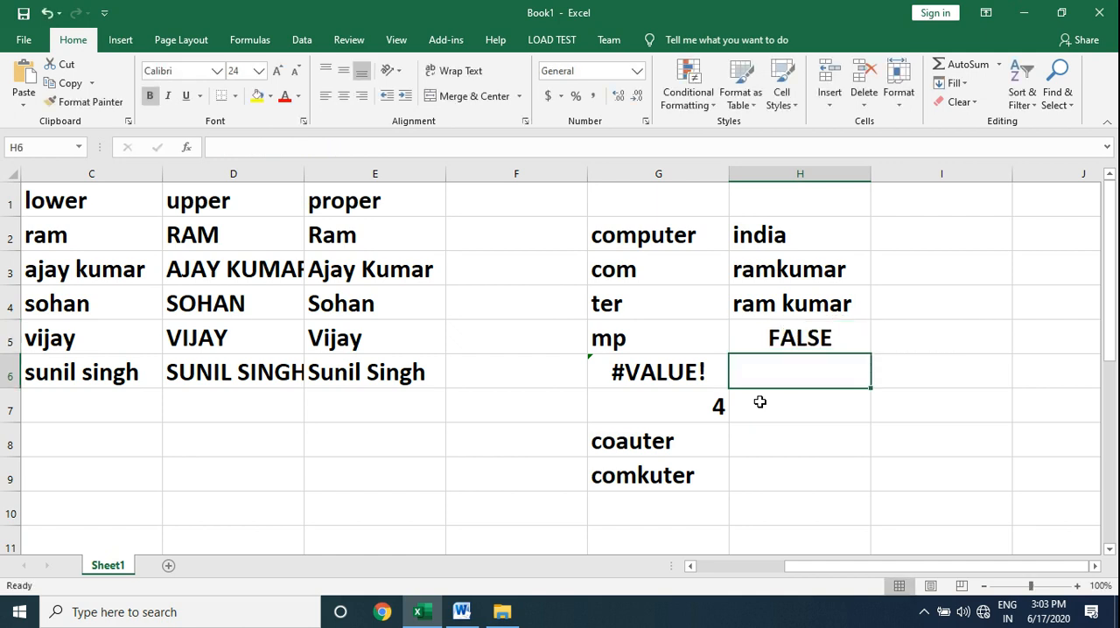
# Set the second text of the EXACT formula in H5 to uppercase "INDIA", and switch to the Word function list.
pyautogui.press('Up')
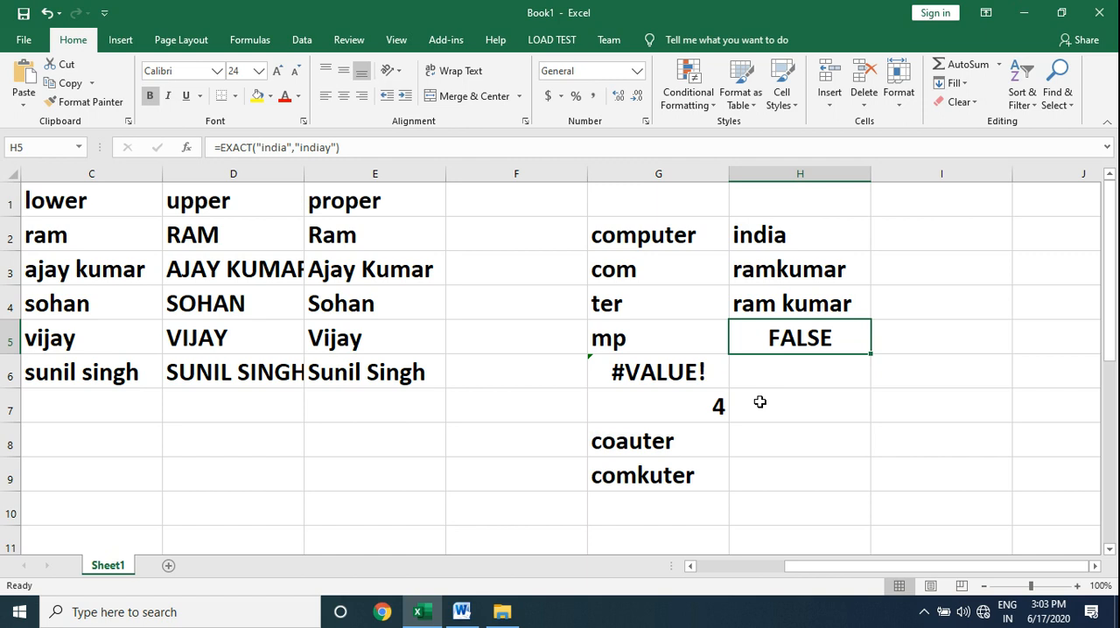
pyautogui.press('F2')
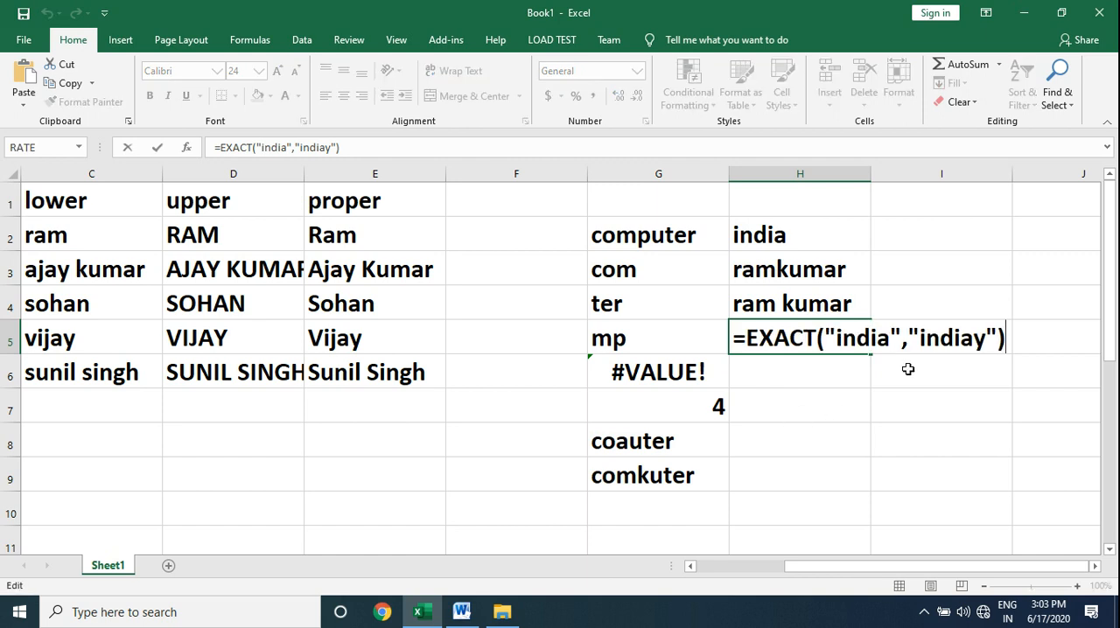
pyautogui.click(988, 339)
pyautogui.press('BackSpace')
pyautogui.press('BackSpace')
pyautogui.press('BackSpace')
pyautogui.press('BackSpace')
pyautogui.press('BackSpace')
pyautogui.press('BackSpace')
pyautogui.write('INDAI')
pyautogui.press('BackSpace')
pyautogui.press('BackSpace')
pyautogui.write('IA')
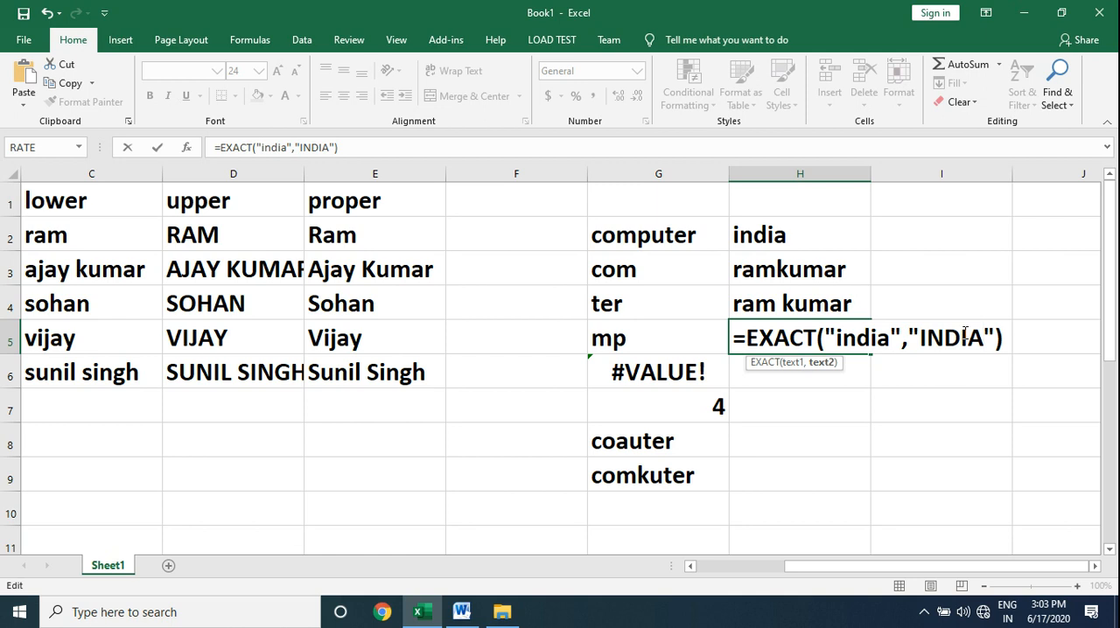
pyautogui.press('Return')
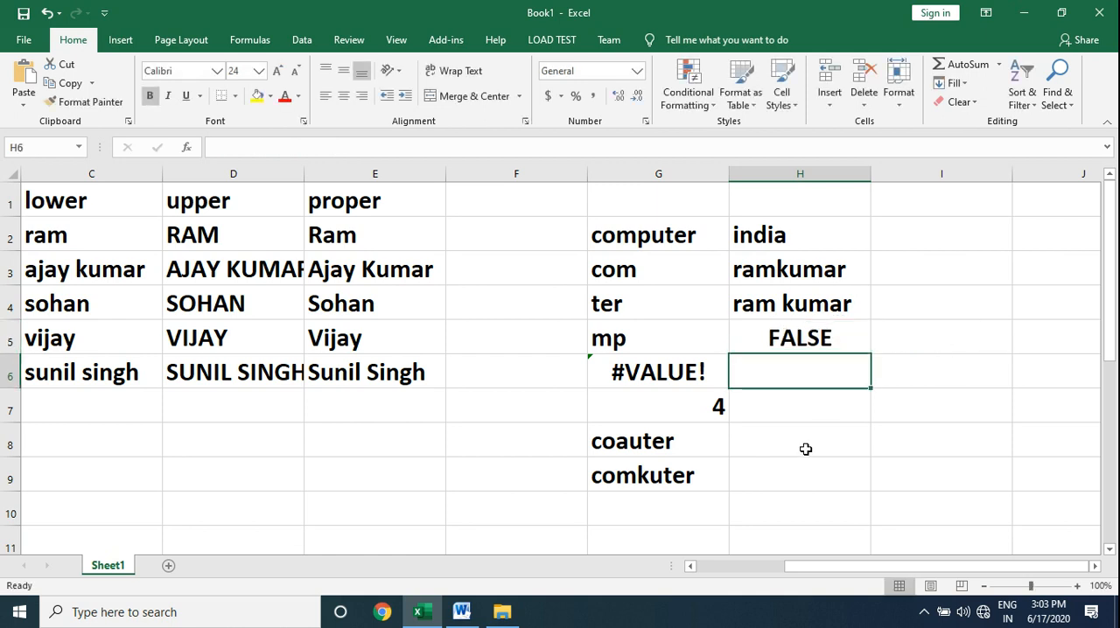
pyautogui.click(466, 614)
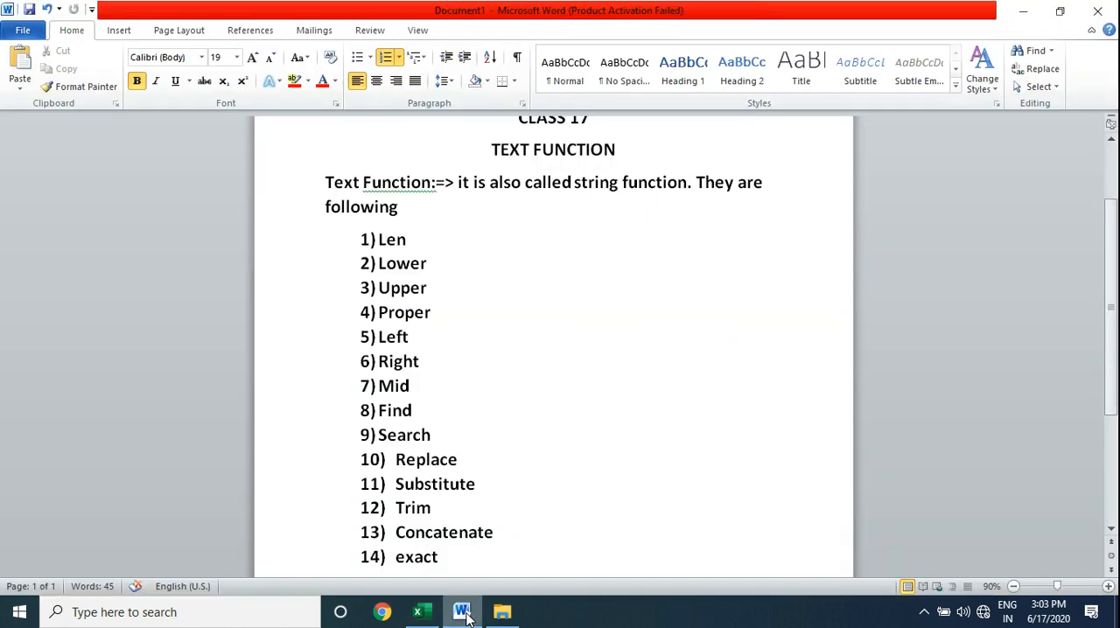